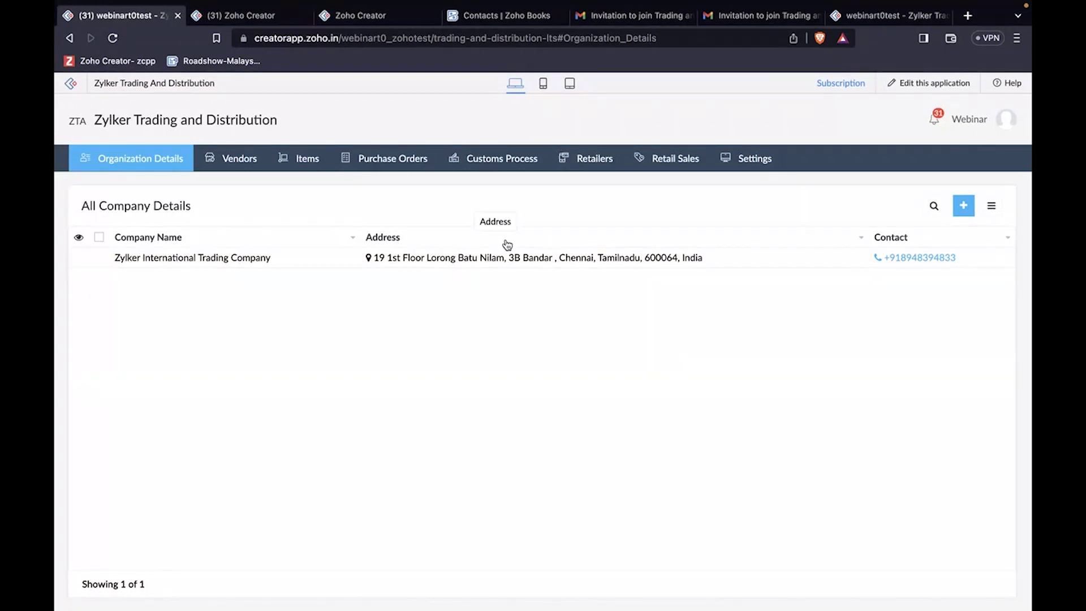
Step: Open the Vendors list and preview a blank new-vendor form, closing it unsaved
left_click(250, 157)
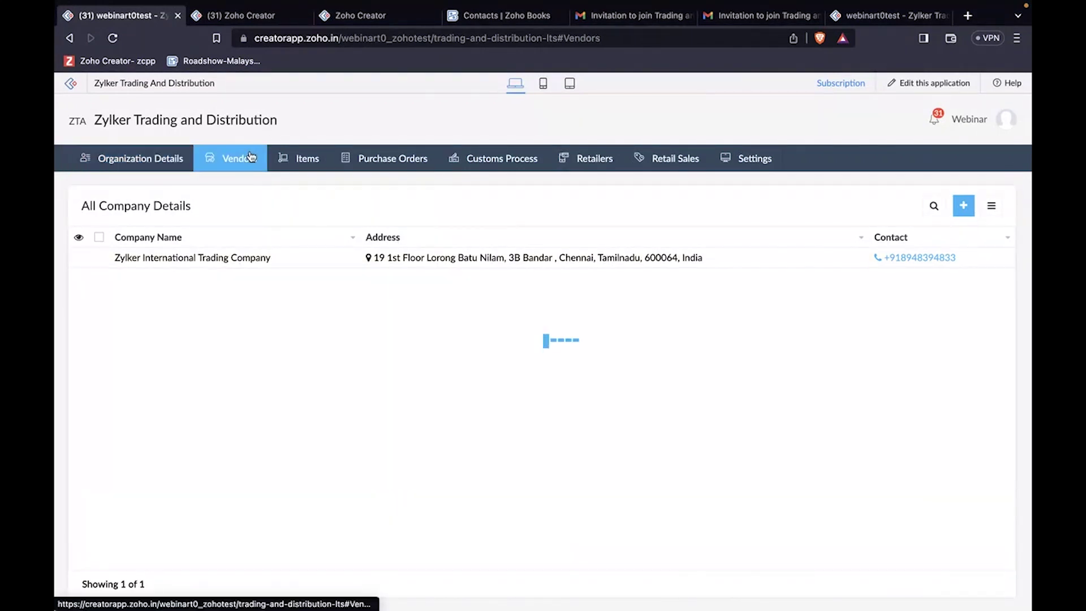
left_click(962, 206)
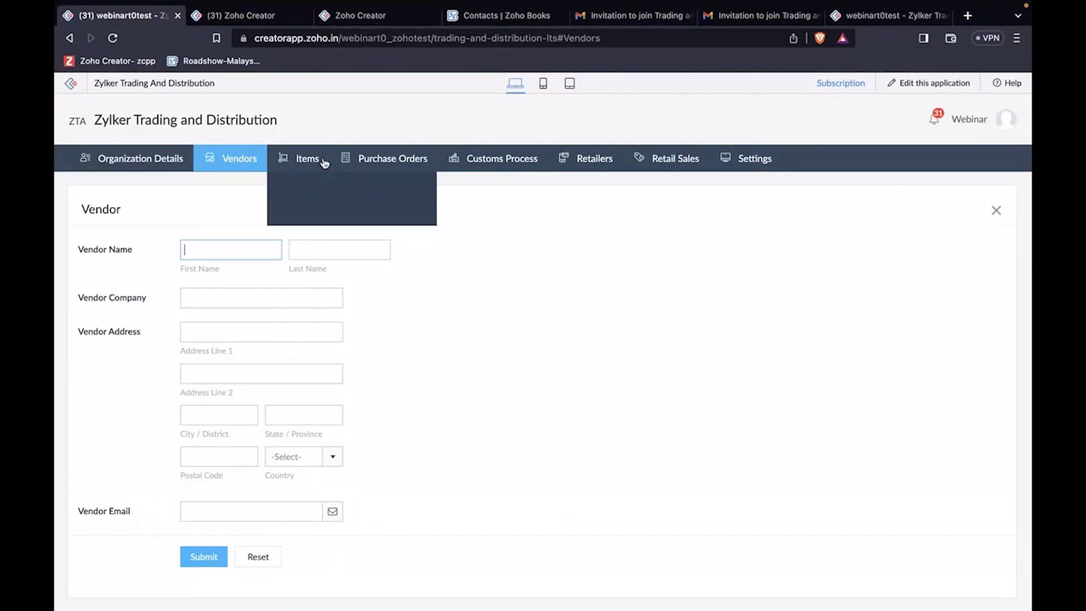
left_click(997, 214)
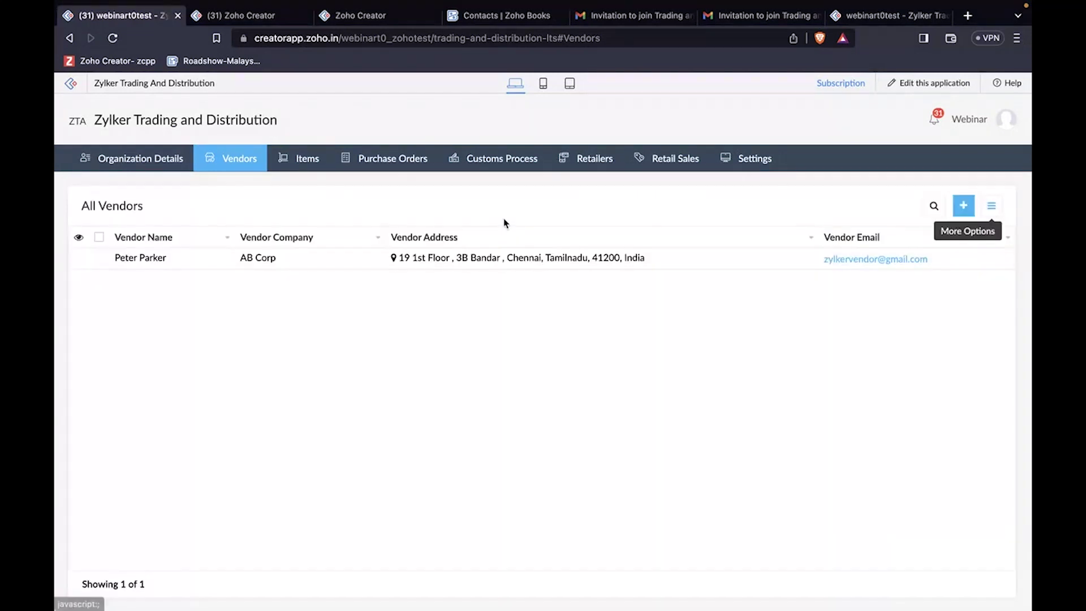
Step: View All Items and All Inventories, where Flybird shows 0 in stock, then the empty Purchase Orders list
mouse_move(307, 161)
left_click(329, 195)
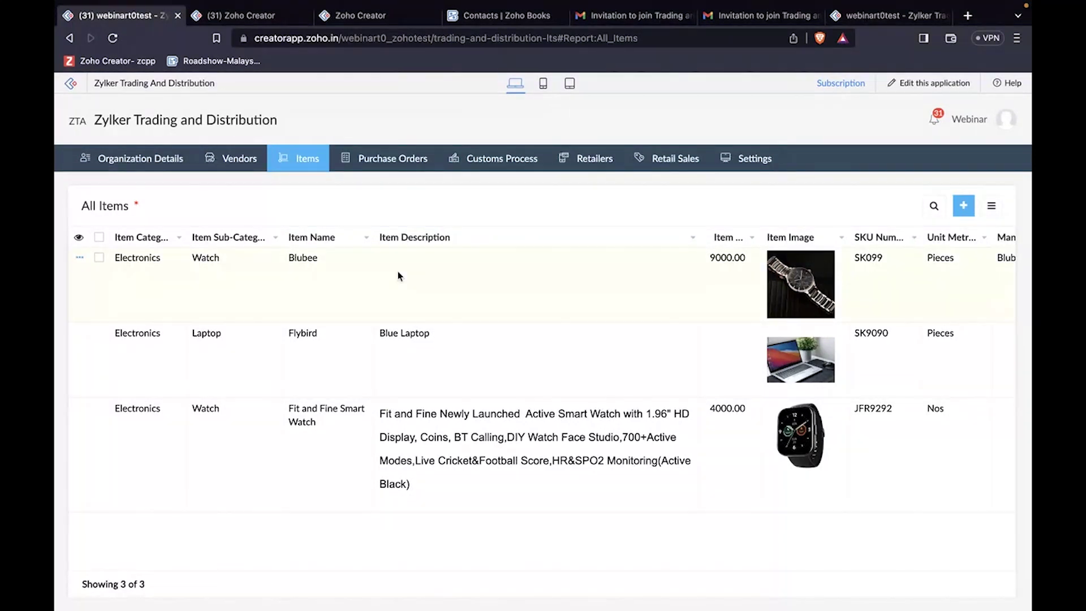
mouse_move(300, 158)
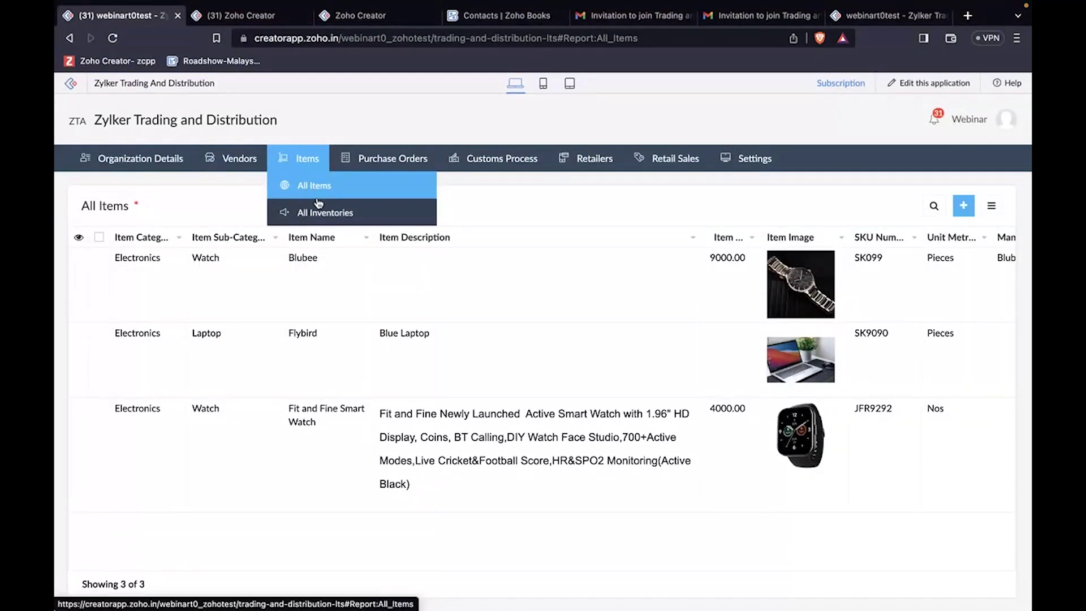
left_click(319, 214)
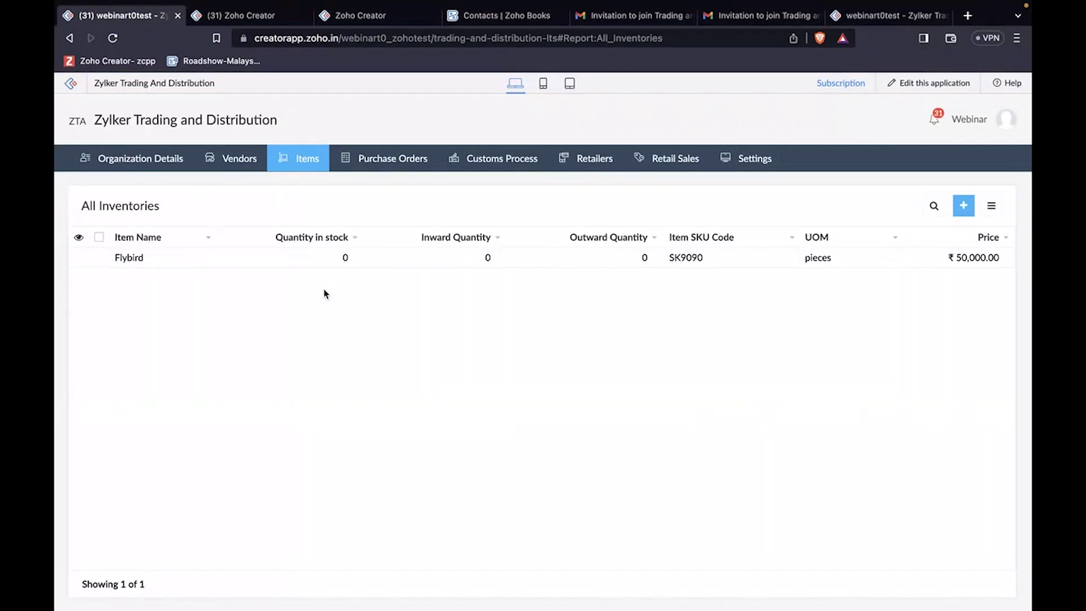
left_click(395, 164)
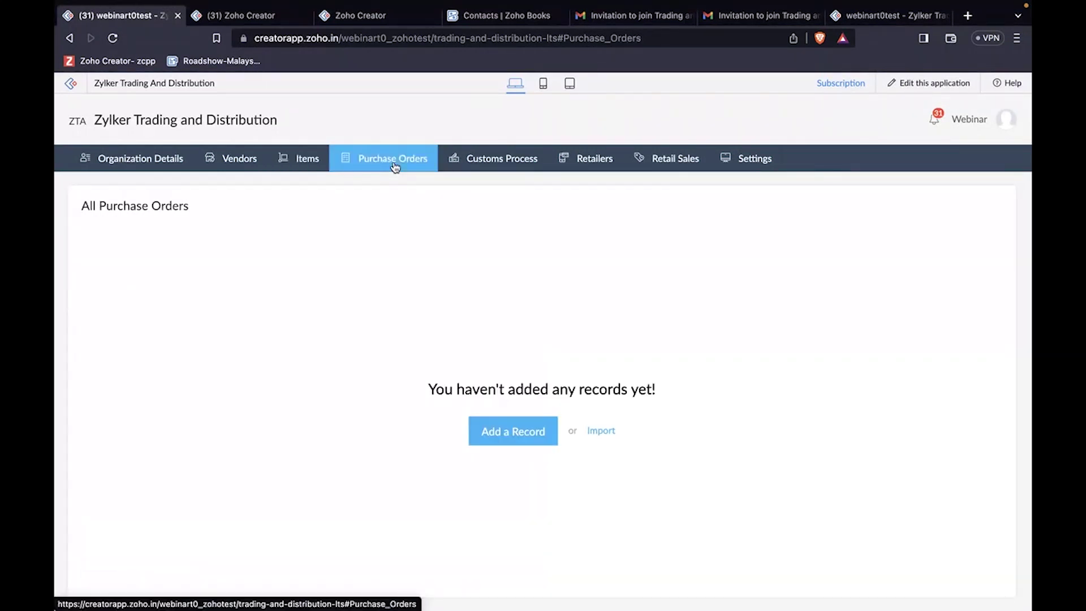
Step: Preview a blank purchase order form and its purchase type choices without picking one
left_click(527, 437)
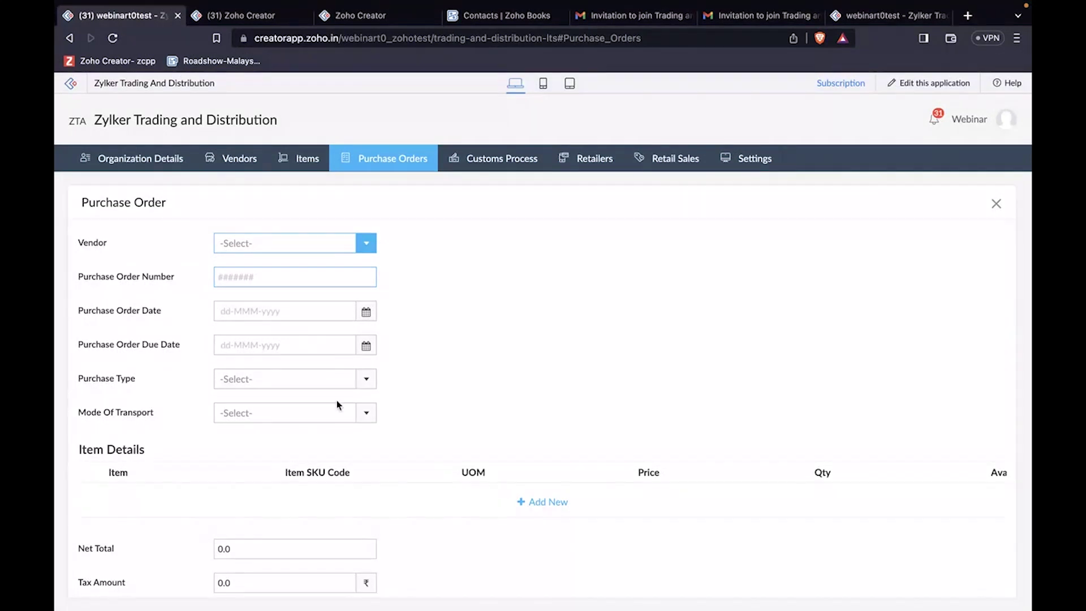
left_click(331, 378)
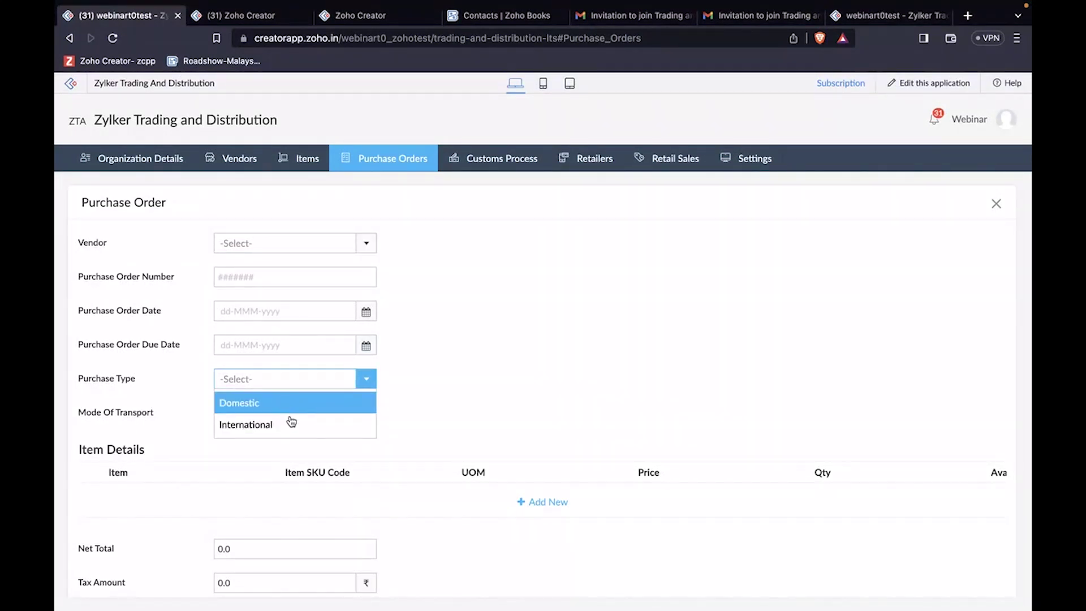
left_click(423, 390)
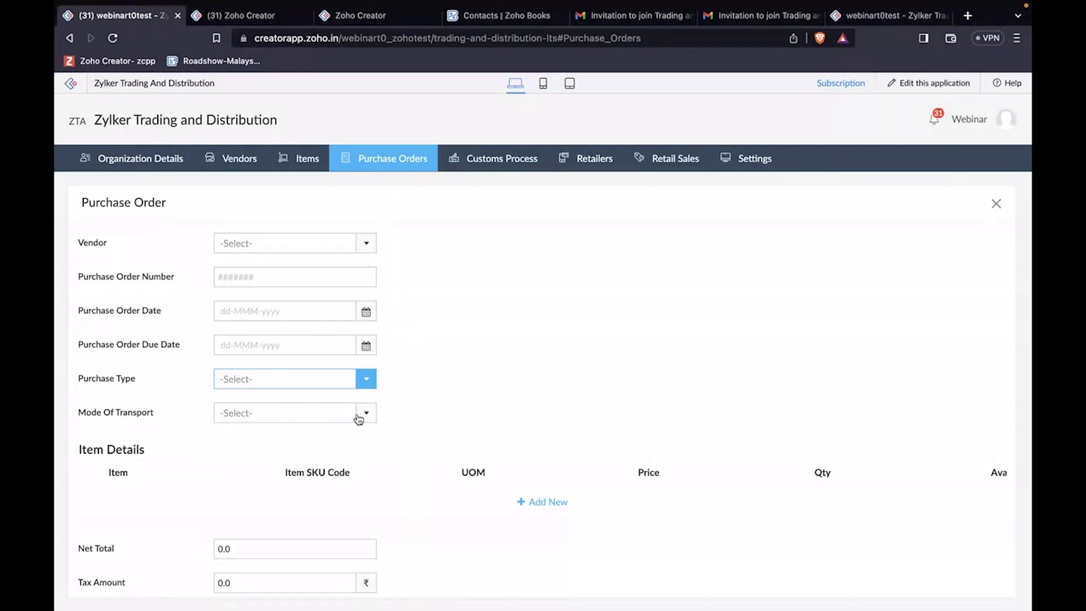
scroll(460, 408, "down", 3)
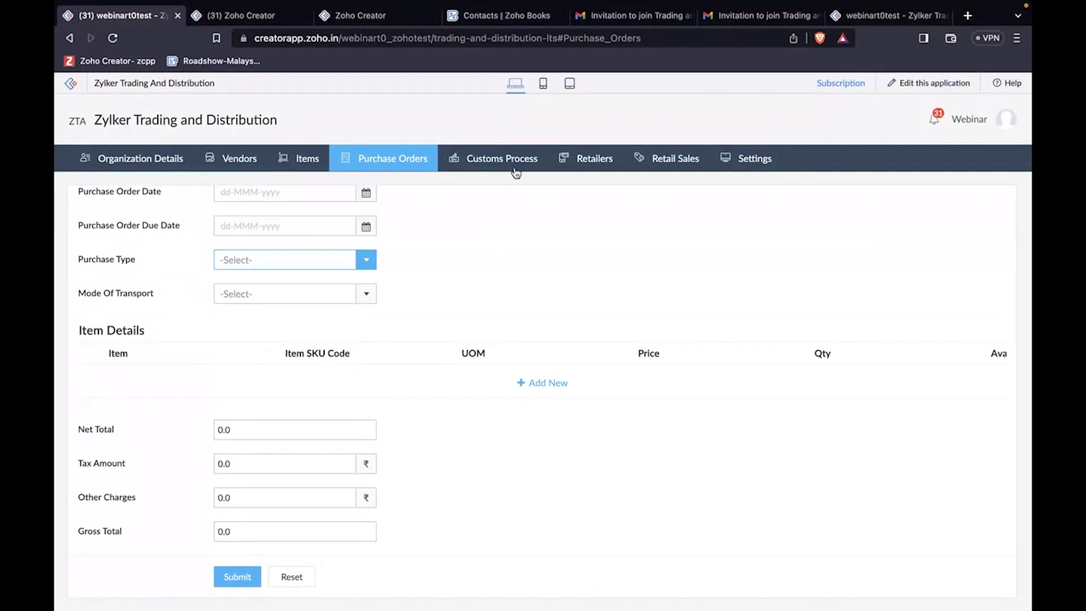
Step: View the Bill Of Entry and Bill Of Lading reports and scroll through a blank Bill Of Lading form
mouse_move(512, 171)
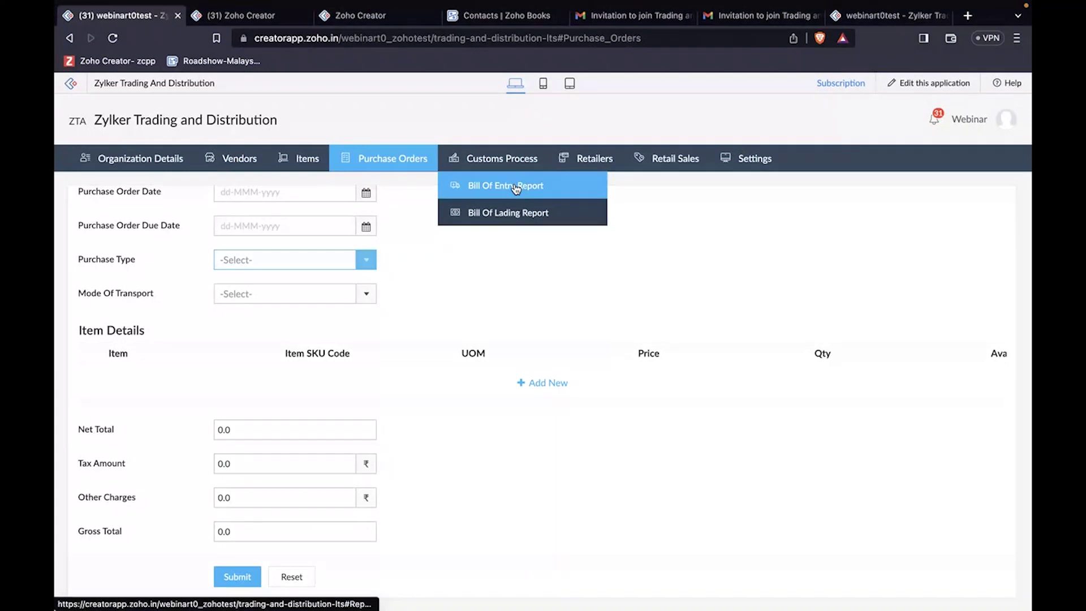
left_click(516, 186)
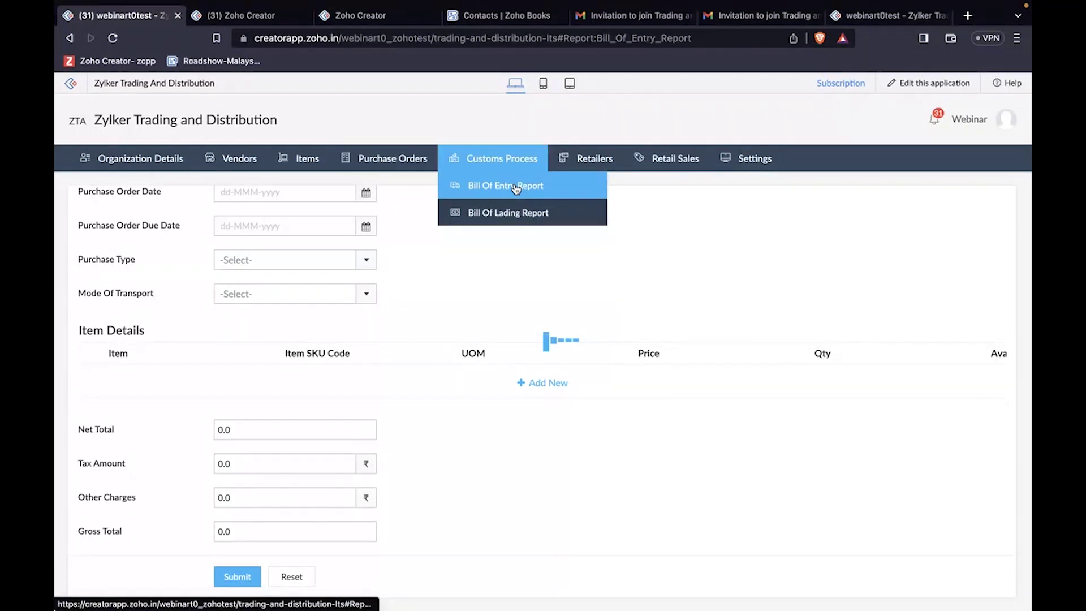
left_click(501, 215)
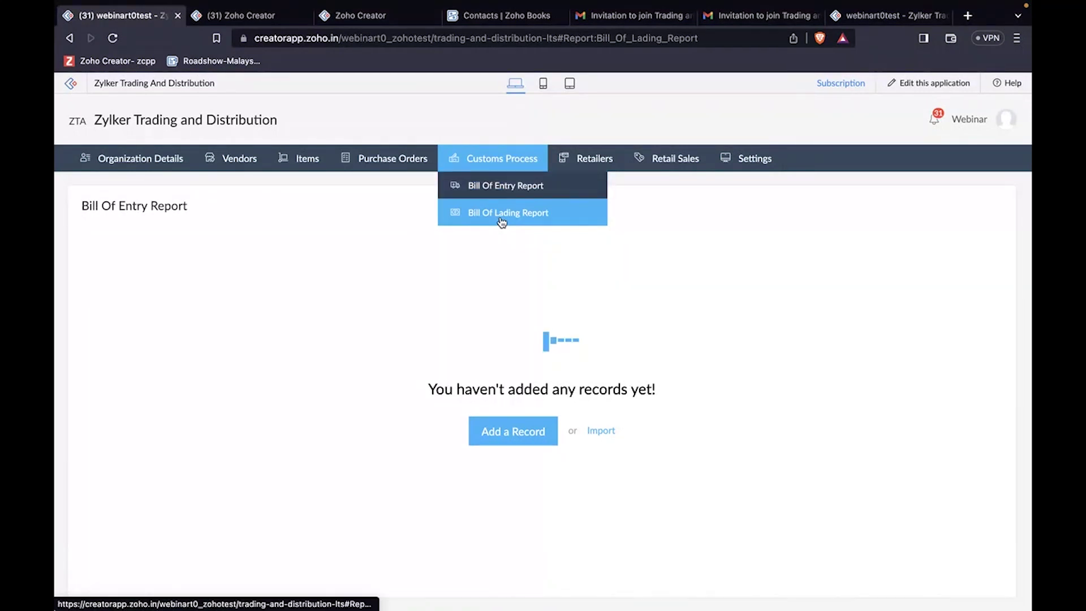
left_click(494, 435)
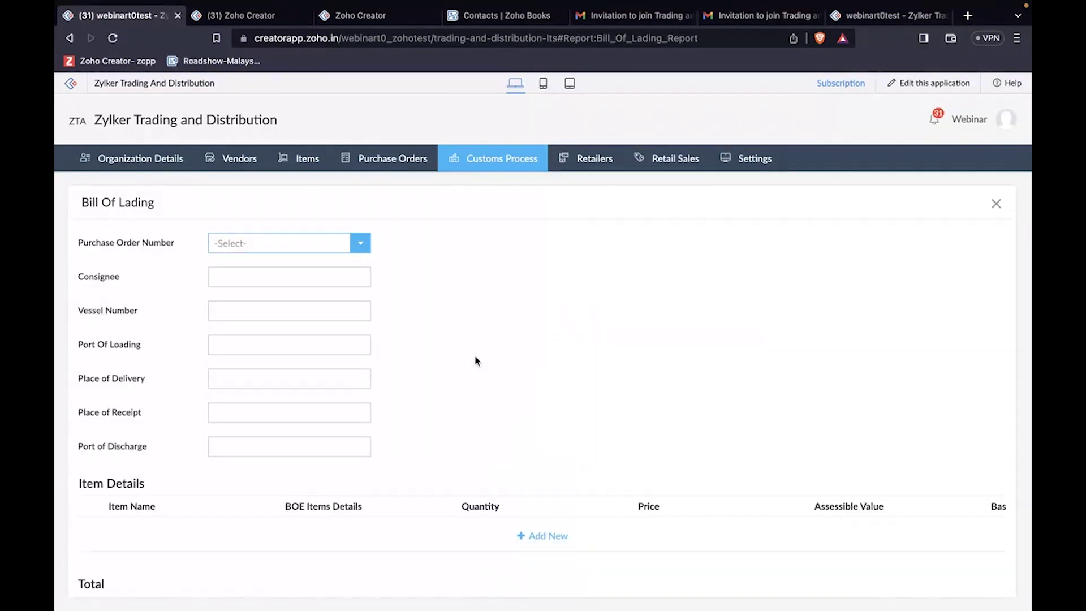
scroll(474, 360, "down", 2)
scroll(476, 360, "down", 1)
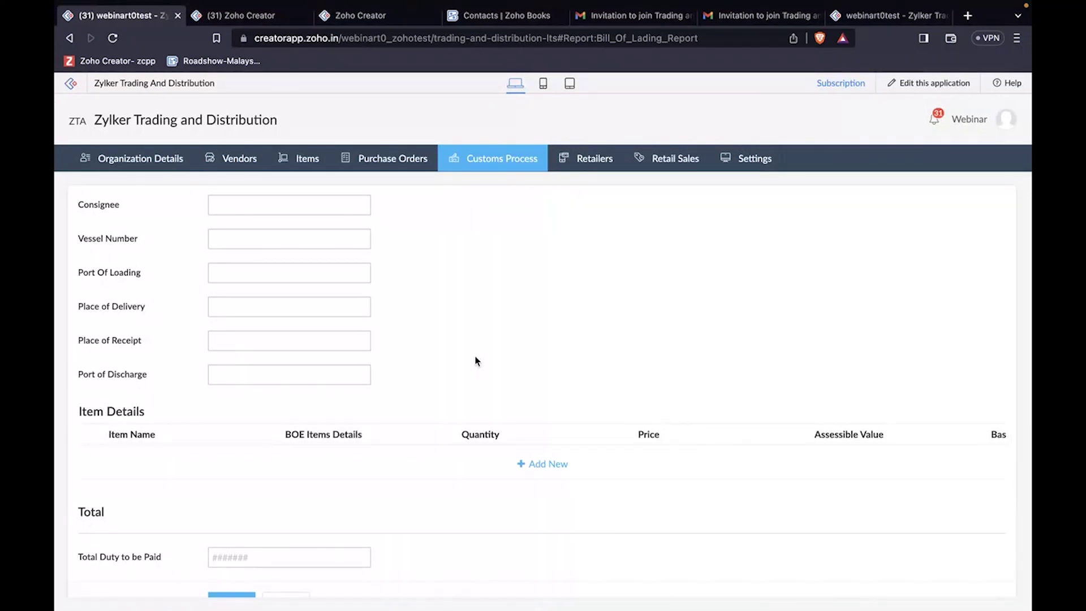
scroll(475, 361, "down", 1)
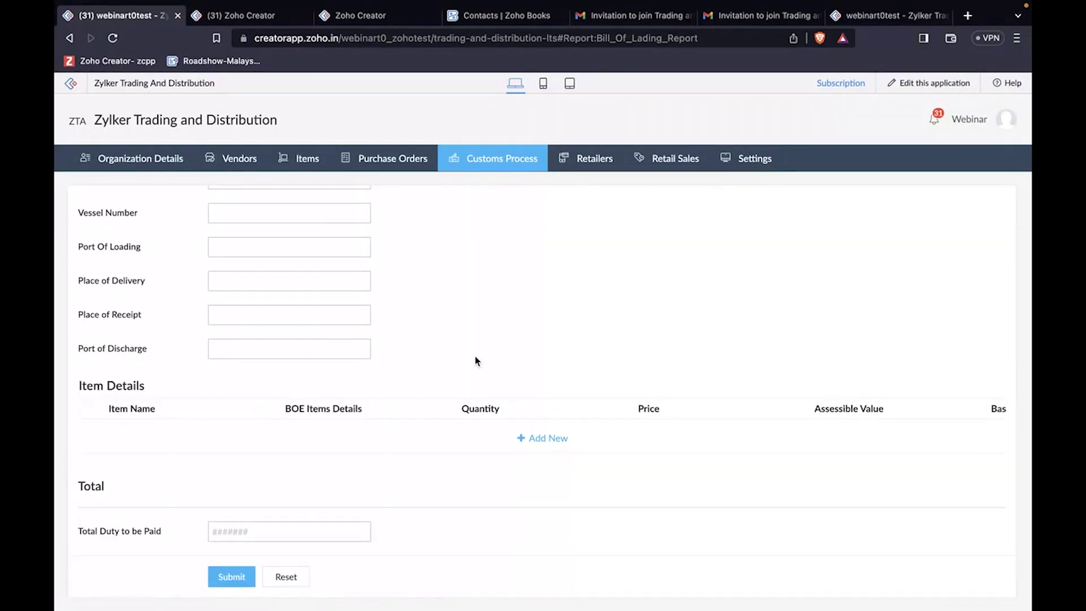
left_click(593, 161)
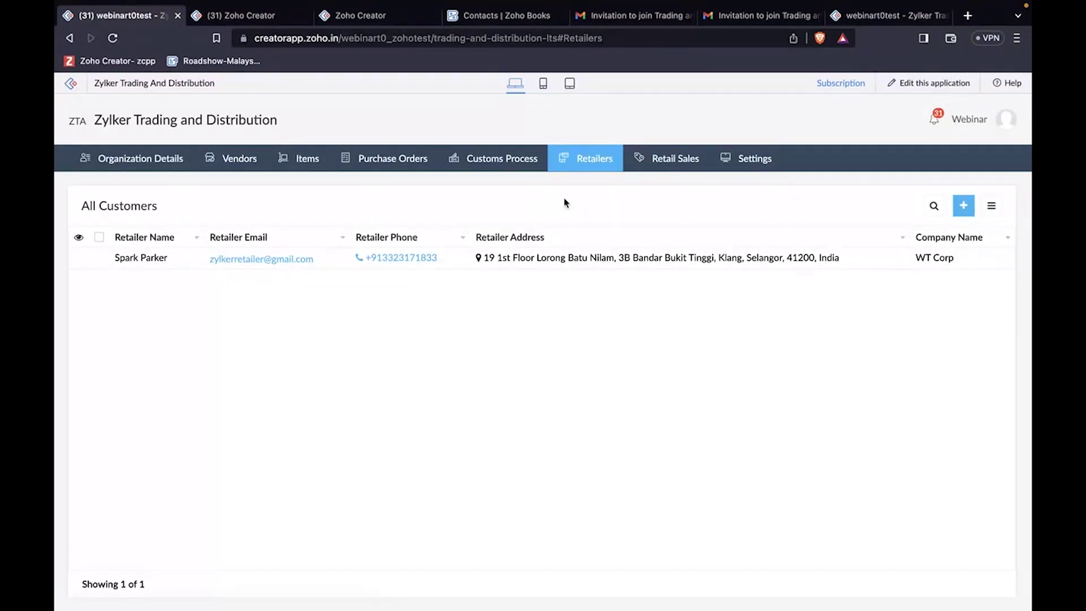
Step: Preview a blank retailer form, then open a blank Sales Order form from the empty Retail Sales report
left_click(965, 208)
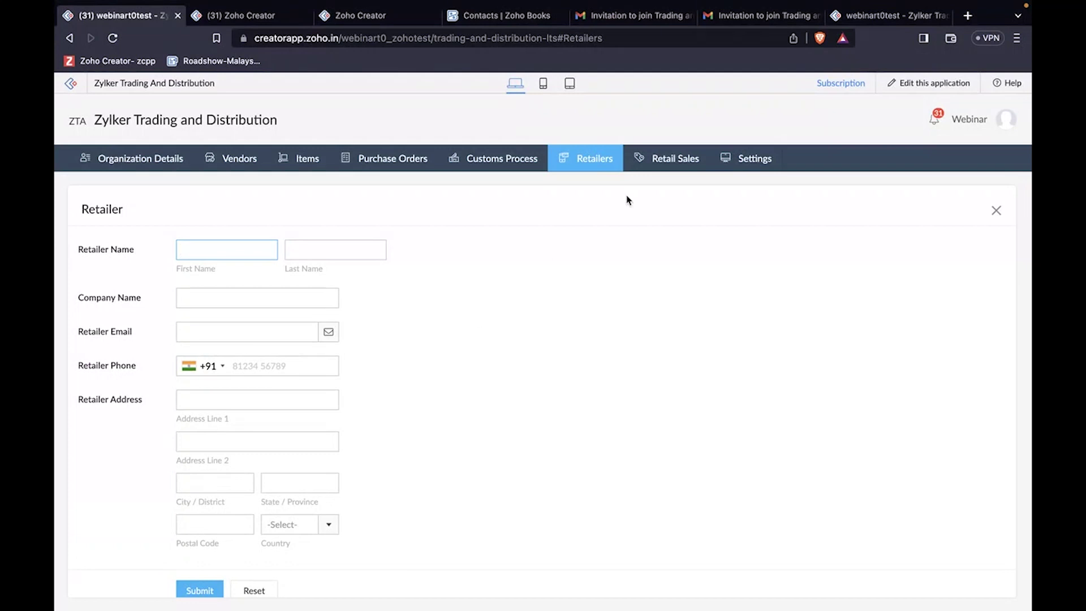
left_click(673, 156)
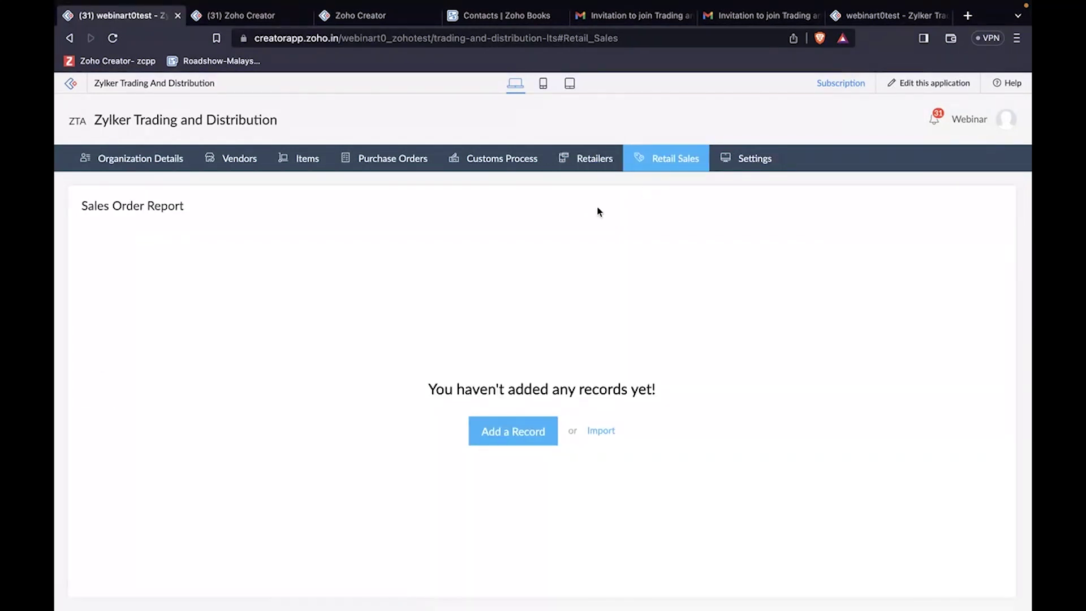
left_click(547, 429)
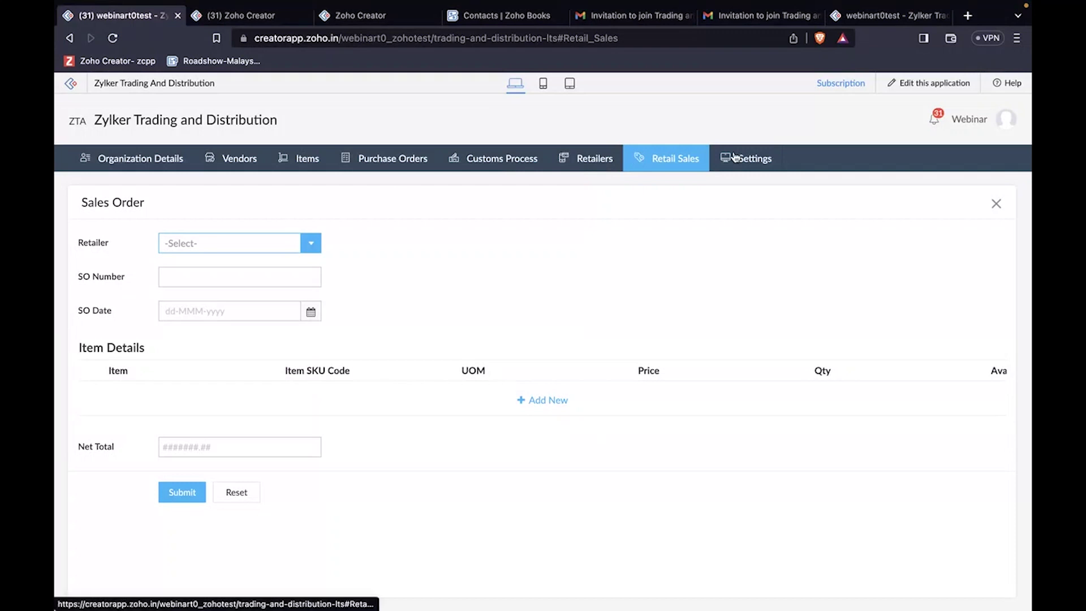
mouse_move(747, 159)
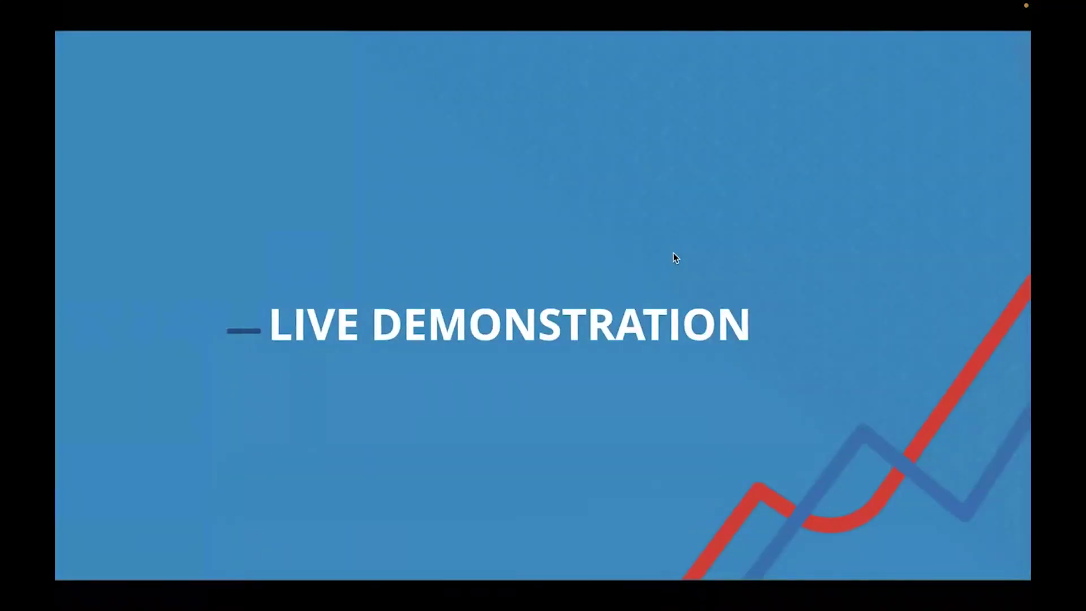
Step: Advance the presentation to the Zylker Vendor-to-Purchase Order flow diagram slide
key("Right")
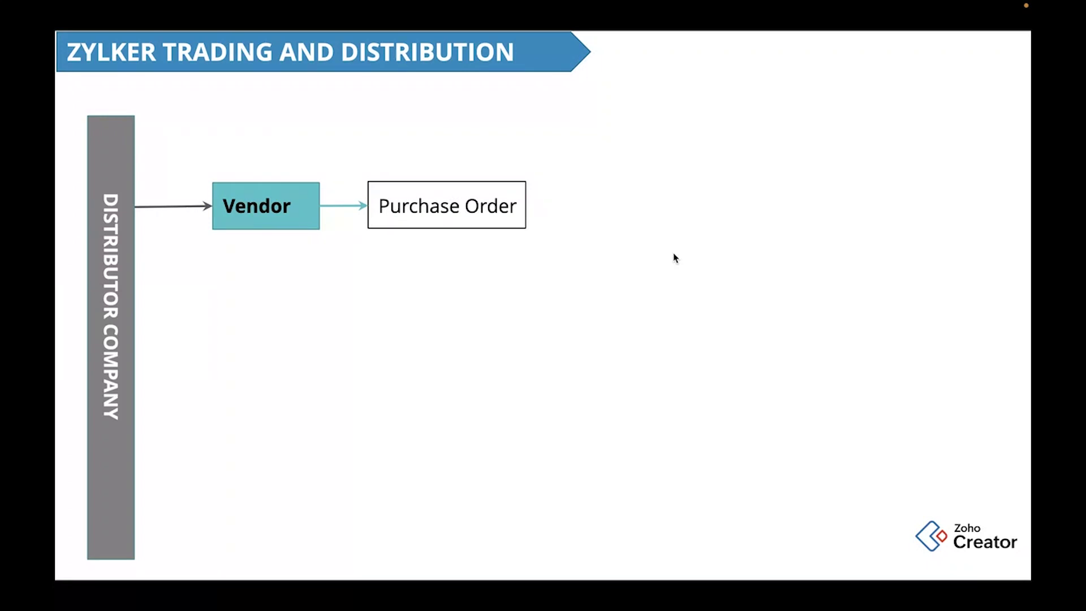
key("ctrl+Right")
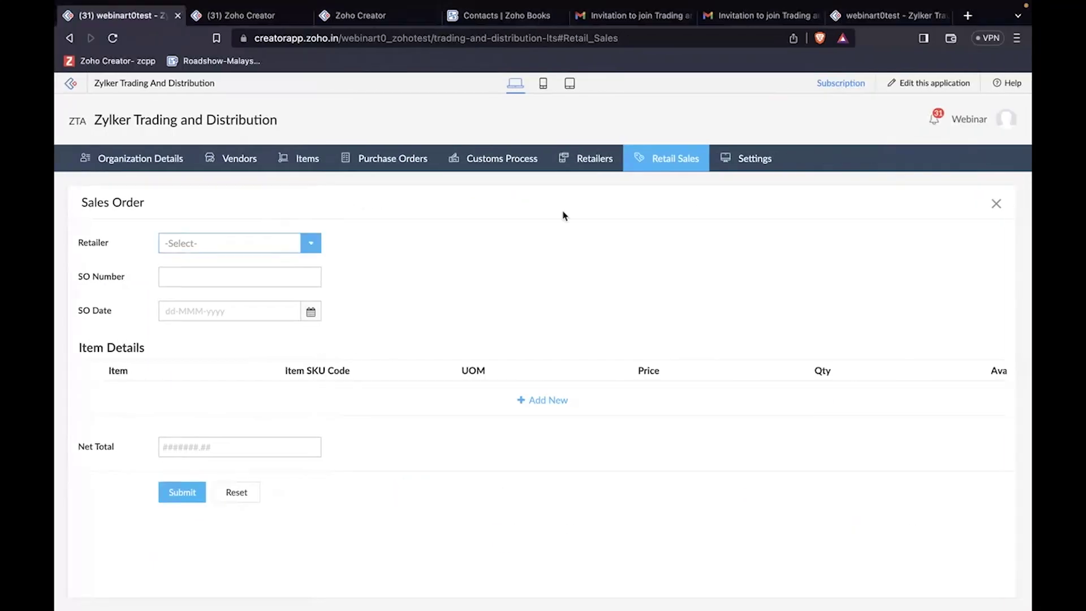
Step: Check the Purchase Orders and All Vendors lists, then open the vendor portal invitation email
left_click(368, 161)
left_click(242, 162)
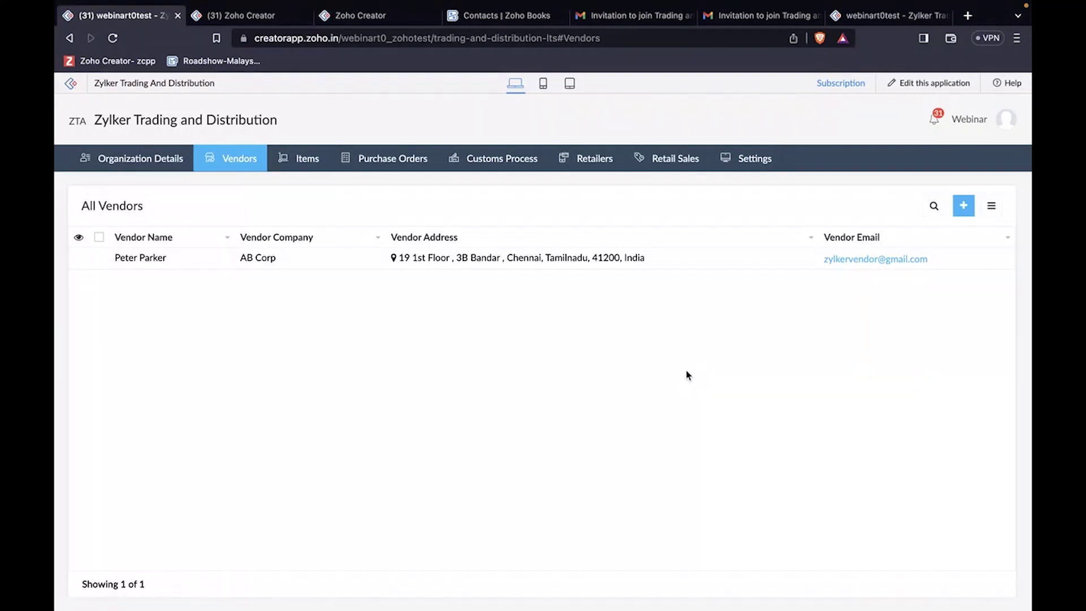
left_click(632, 21)
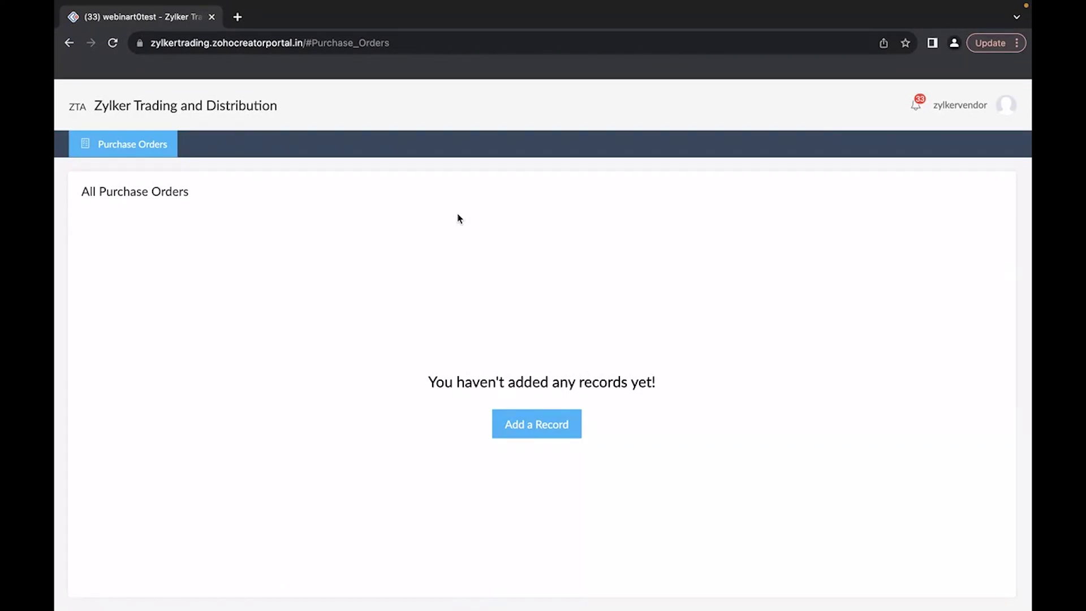
Step: Look over the Gmail portal invitation, then return to the All Vendors list showing AB Corp
key("ctrl+Left")
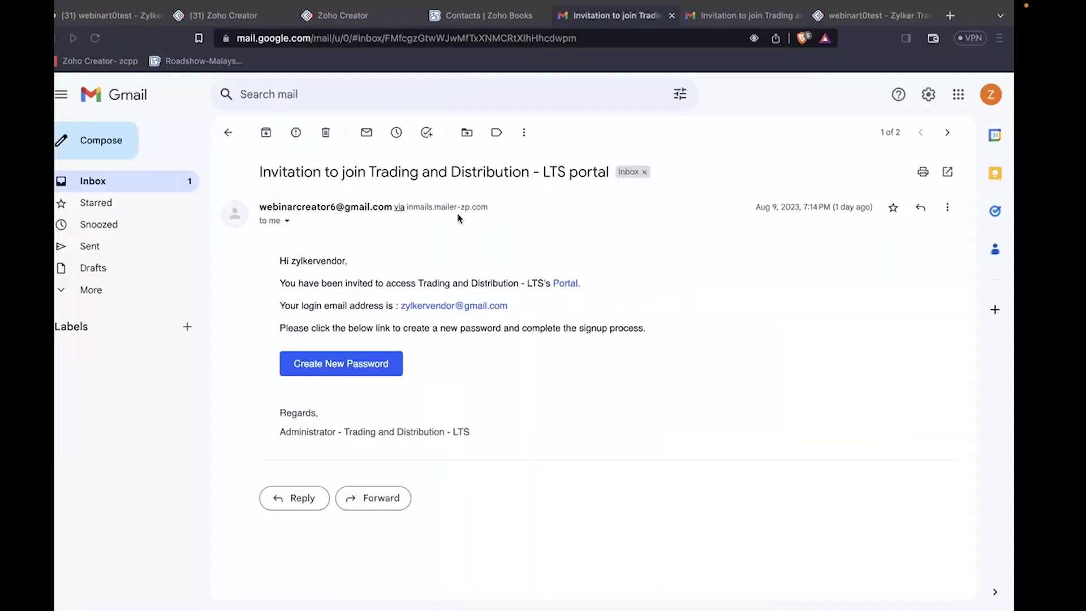
left_click(161, 16)
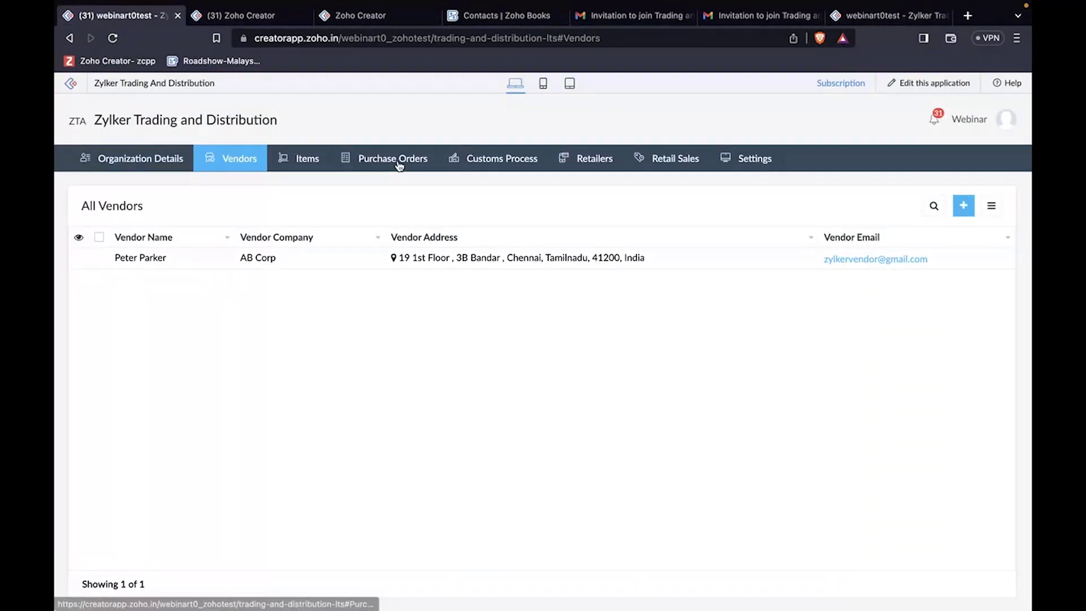
Step: Start a new purchase order for the only vendor, number 34567, dated 10 August 2023
left_click(397, 162)
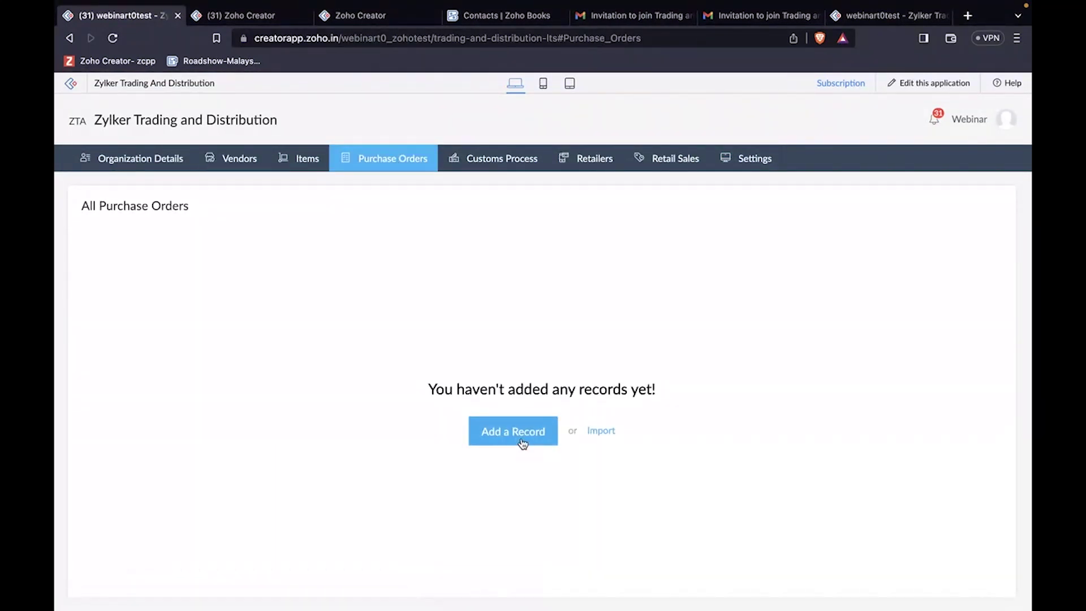
left_click(521, 441)
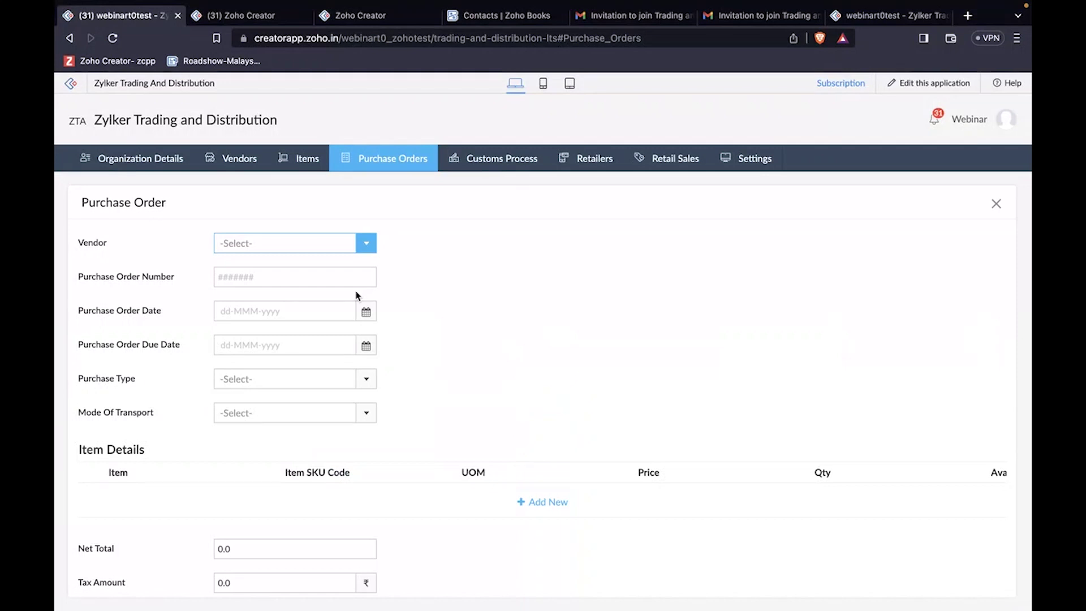
left_click(337, 245)
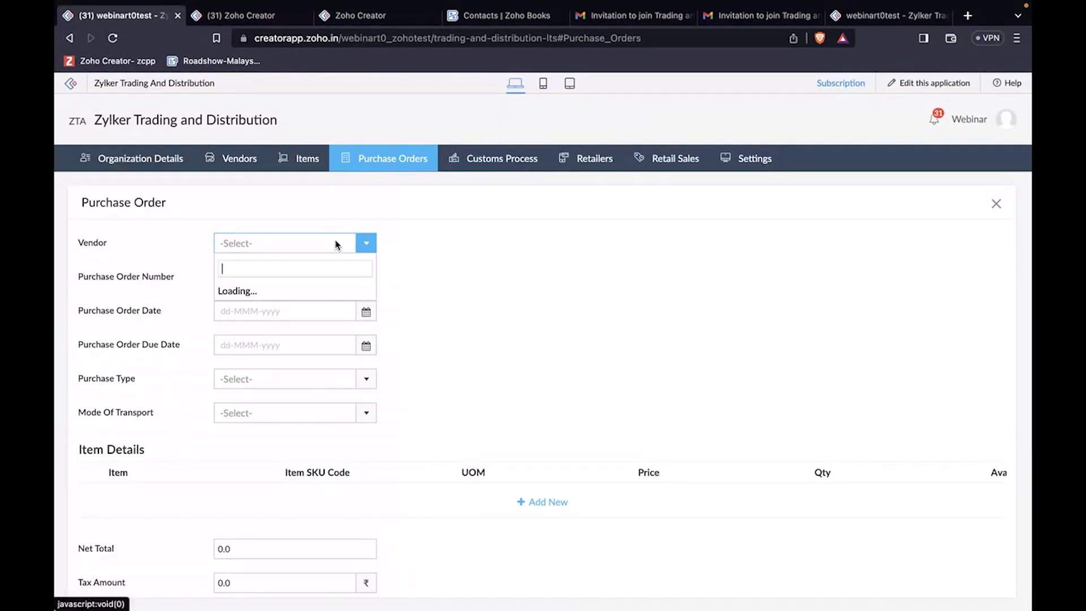
left_click(251, 267)
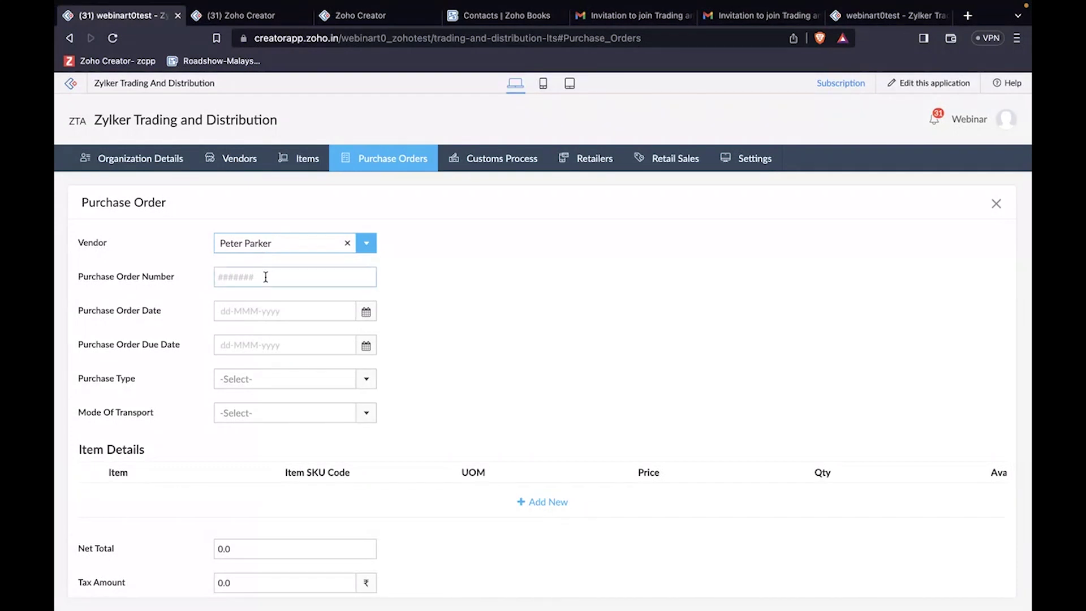
left_click(266, 277)
left_click(307, 305)
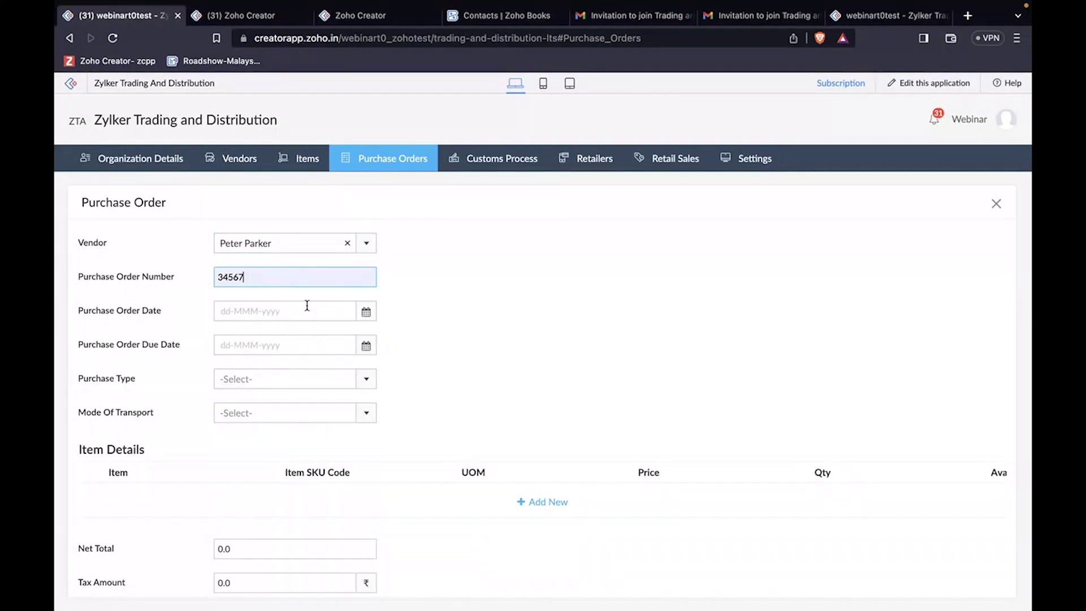
left_click(315, 318)
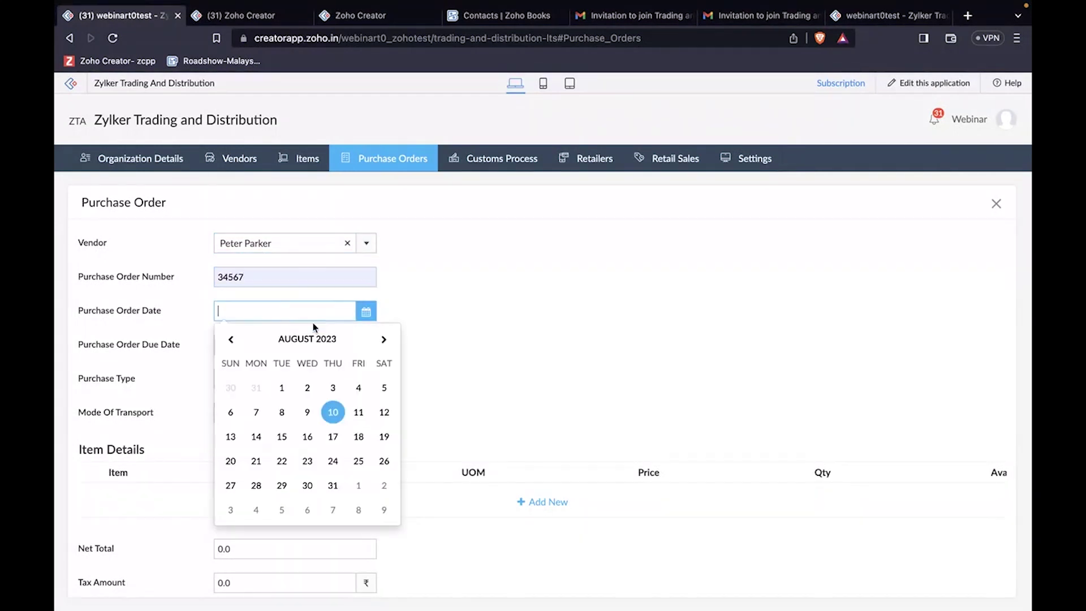
left_click(337, 412)
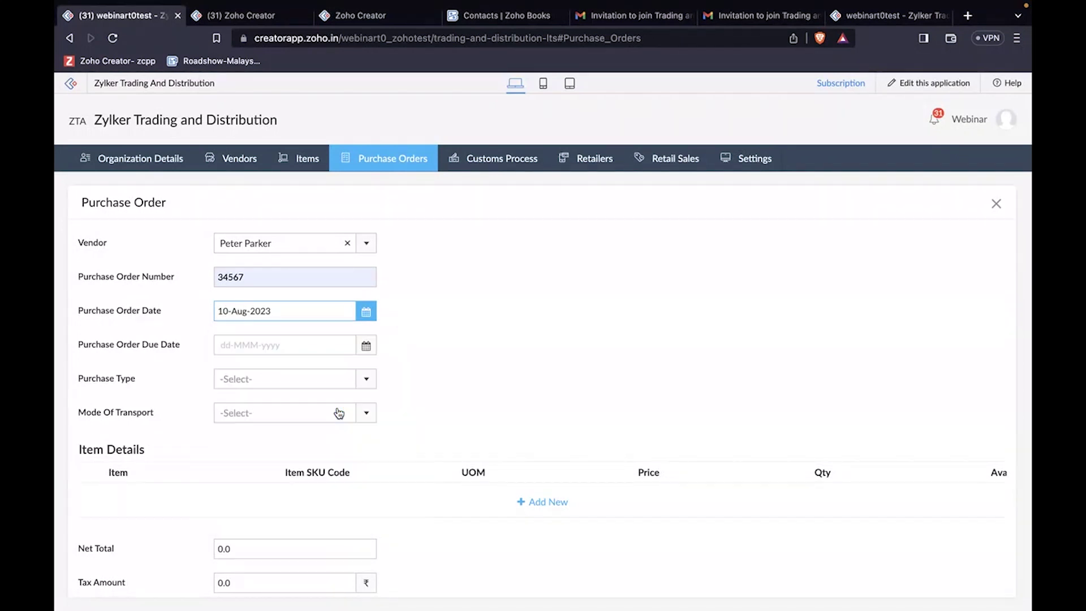
Step: Set due date 17 August 2023, purchase type Domestic, transport Shipment, and add an item row
left_click(333, 356)
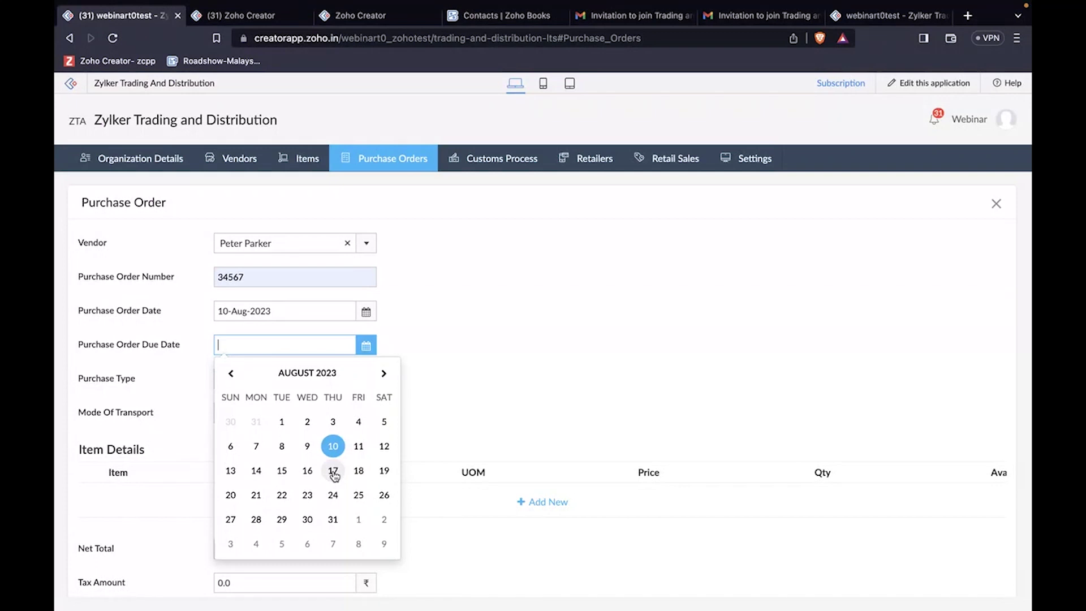
left_click(333, 473)
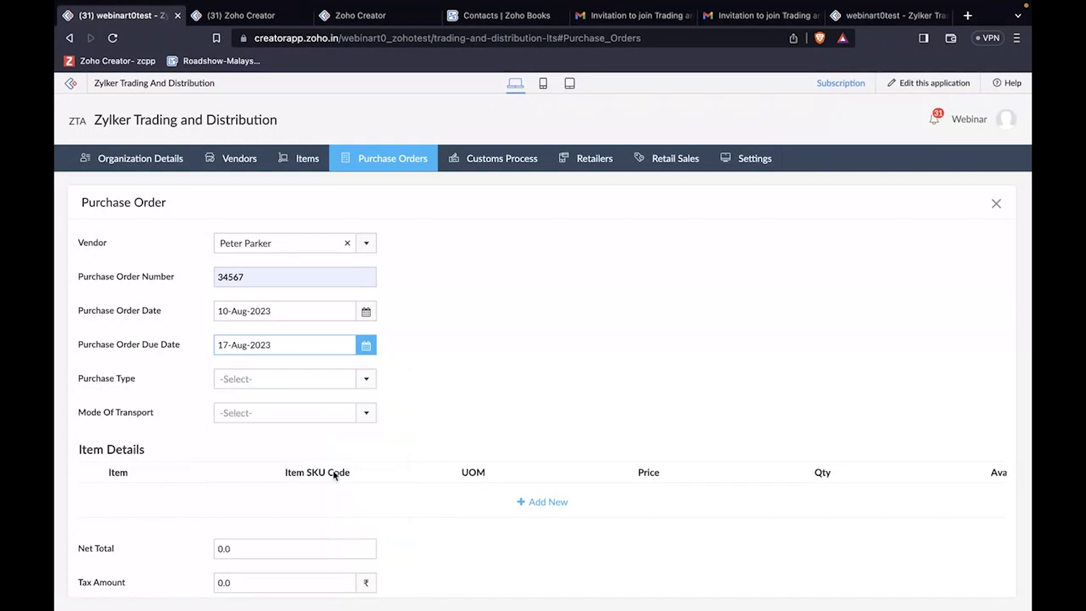
left_click(338, 380)
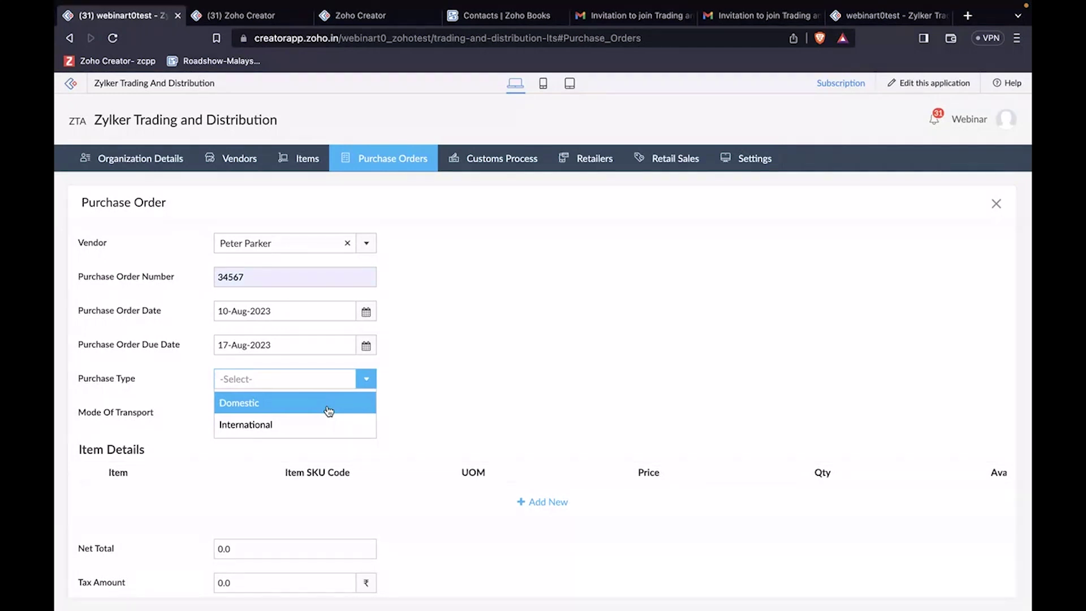
left_click(329, 411)
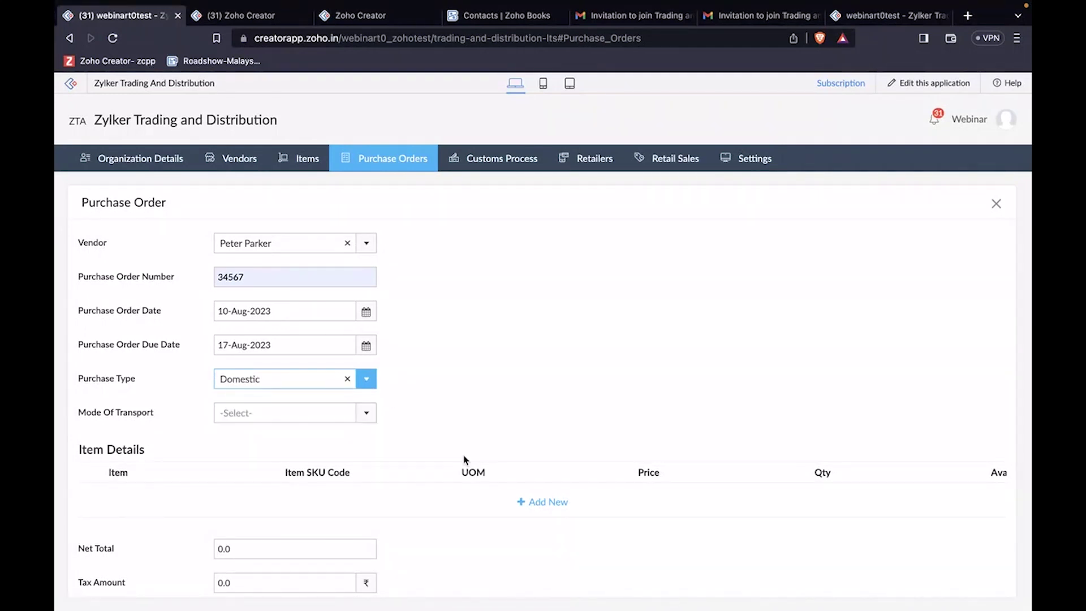
left_click(338, 414)
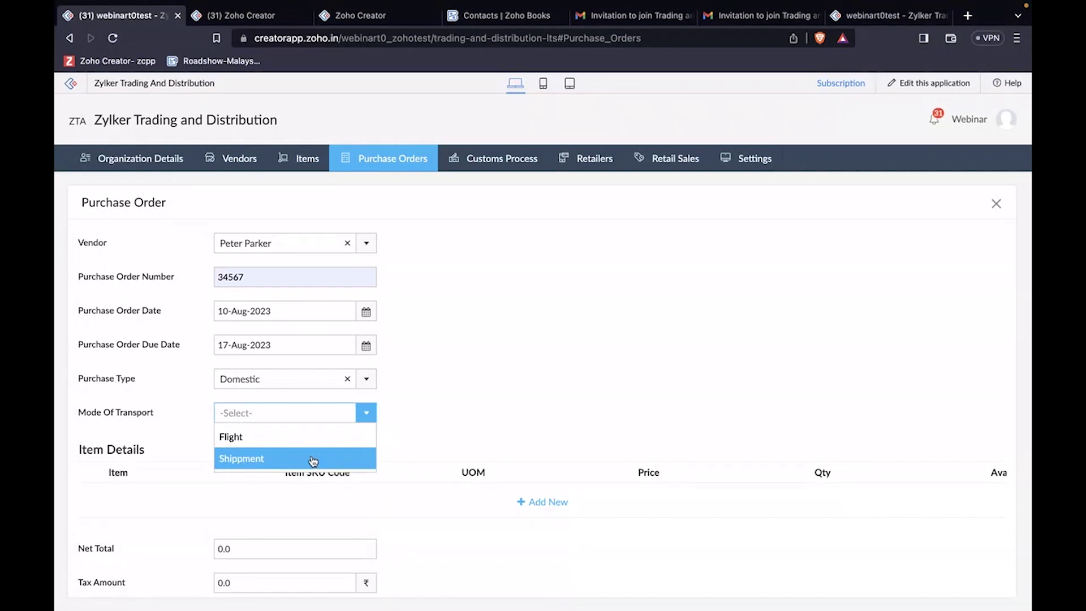
left_click(313, 461)
left_click(534, 503)
scroll(368, 461, "down", 2)
left_click(231, 446)
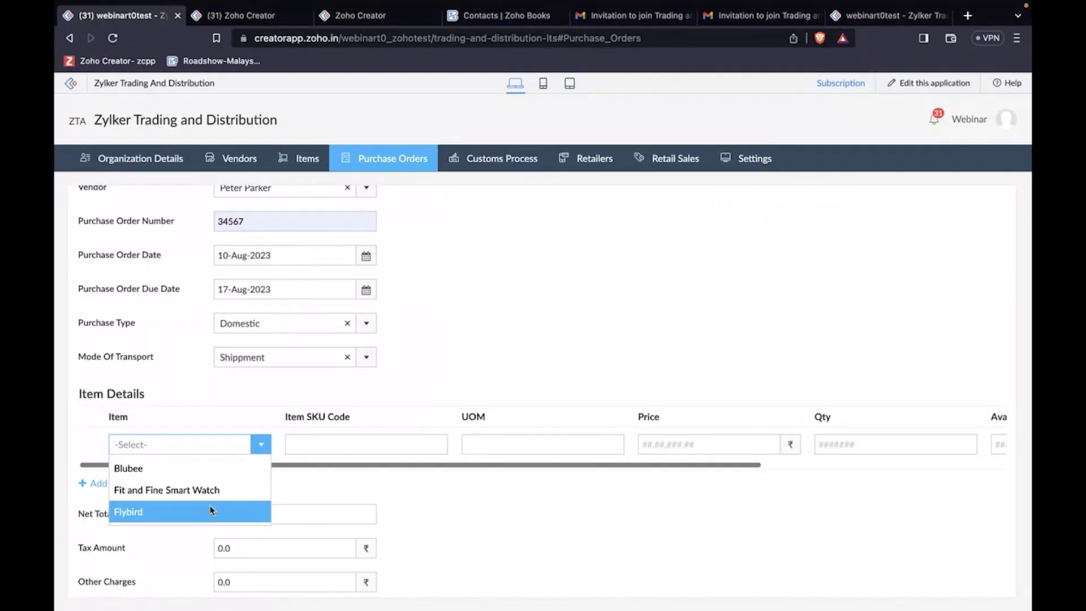
Step: Add Flybird to the item row with quantity 10 at 50,000.00 per piece
left_click(211, 511)
scroll(456, 450, "right", 5)
scroll(456, 449, "left", 5)
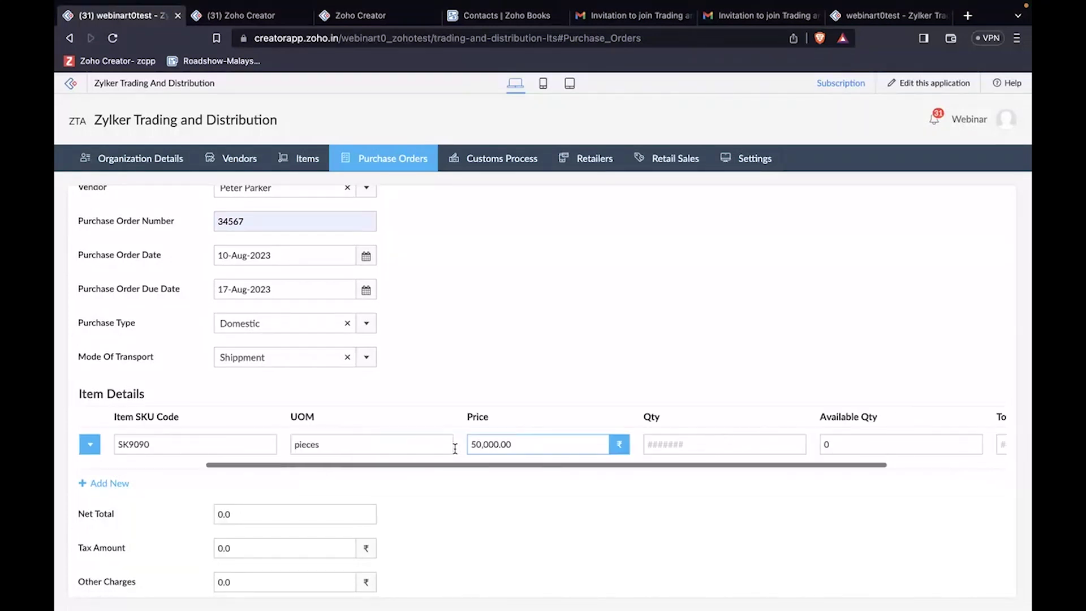
scroll(456, 449, "right", 3)
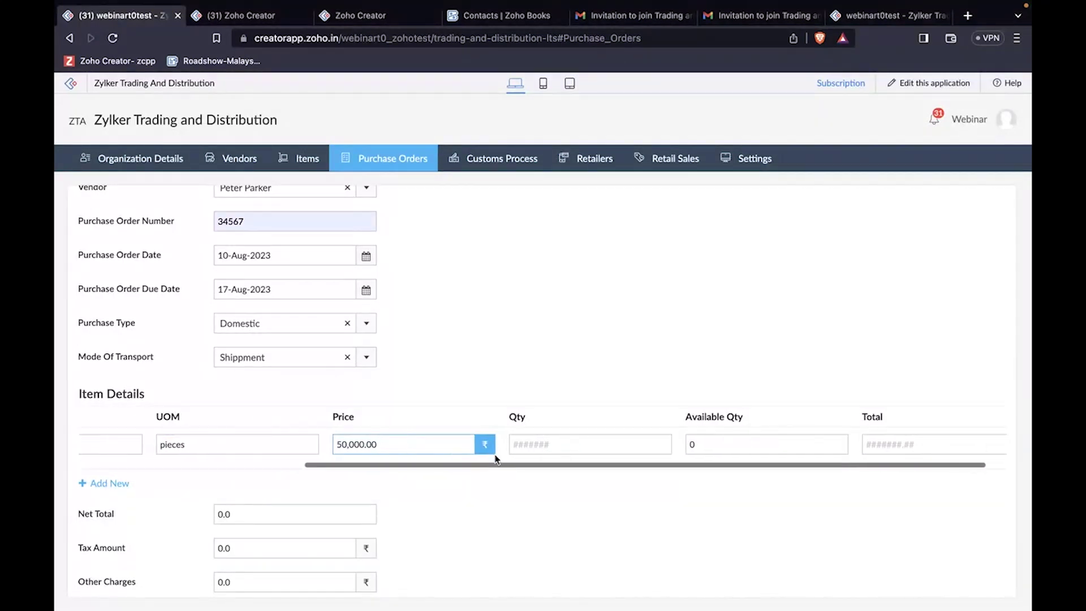
left_click(513, 445)
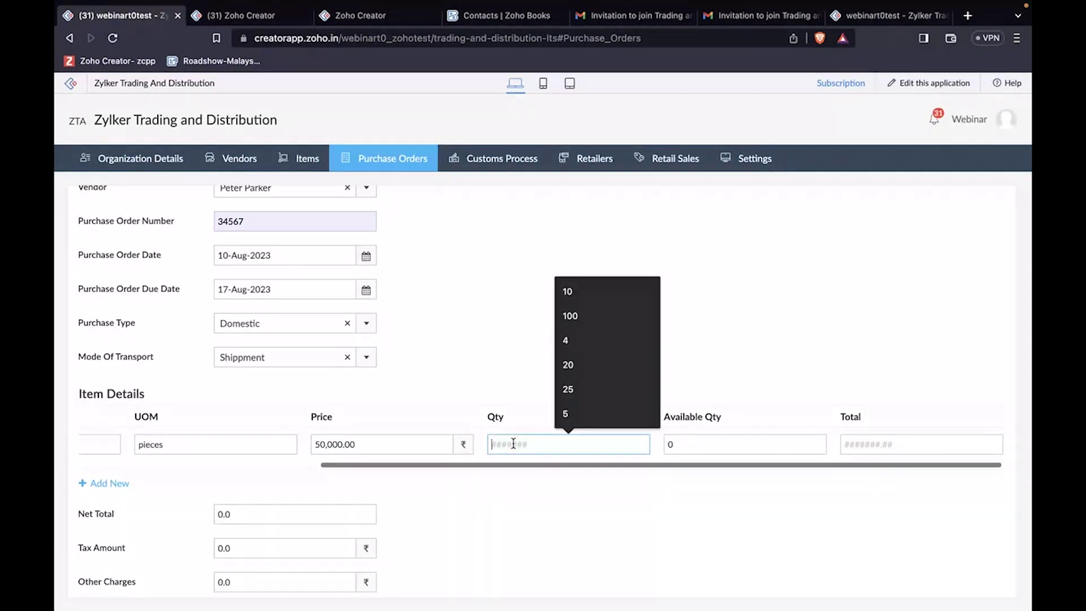
type("10")
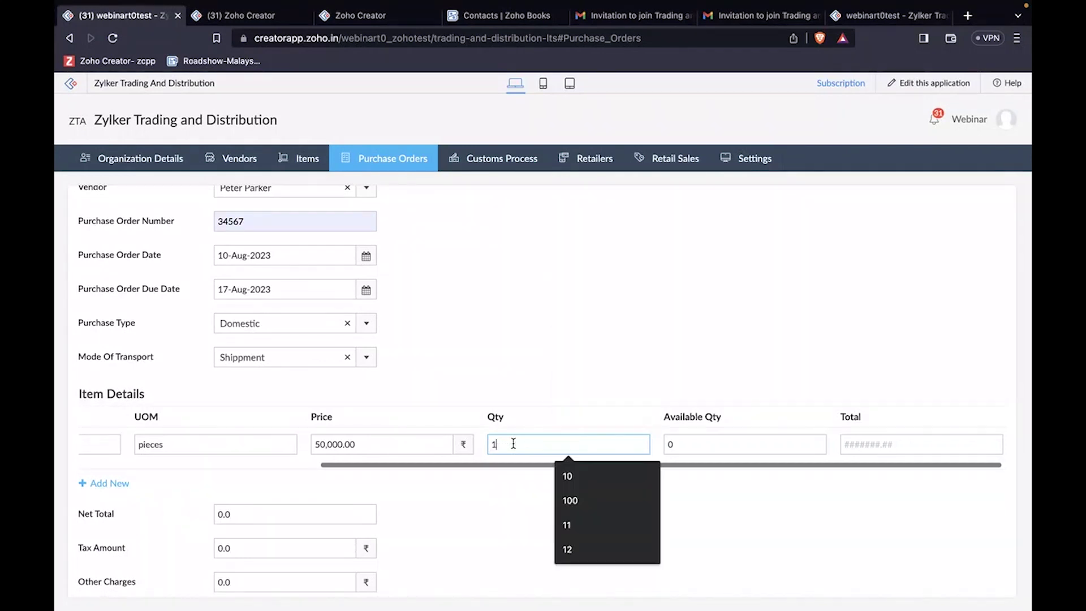
left_click(592, 370)
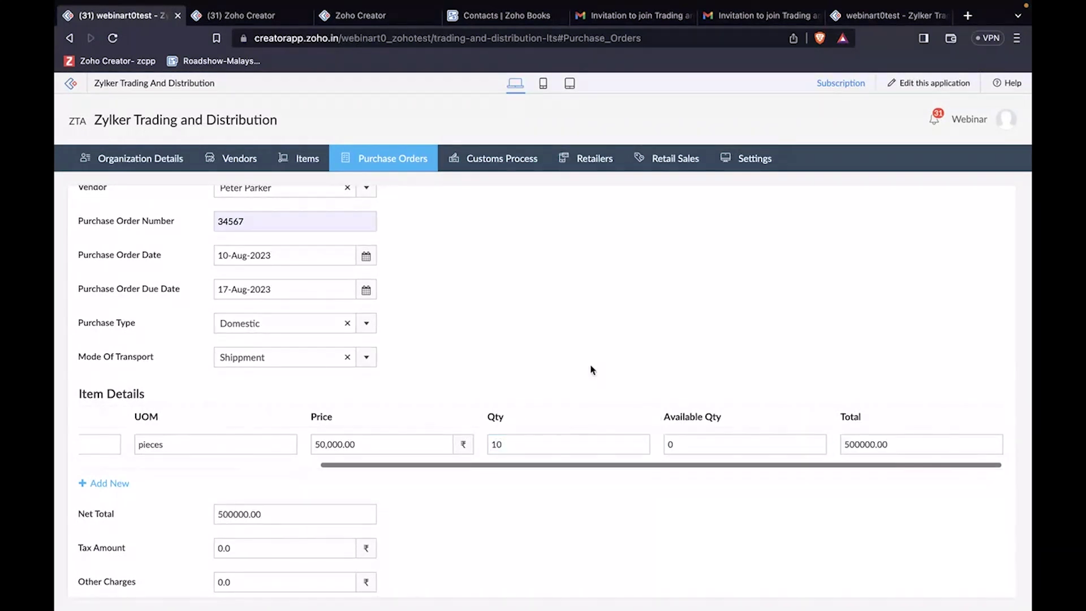
Step: Review the item row's available quantity and the 500000.00 net and gross totals
left_click(678, 444)
left_click(609, 492)
left_click(606, 441)
scroll(606, 442, "left", 1)
left_click(507, 357)
scroll(507, 357, "up", 1)
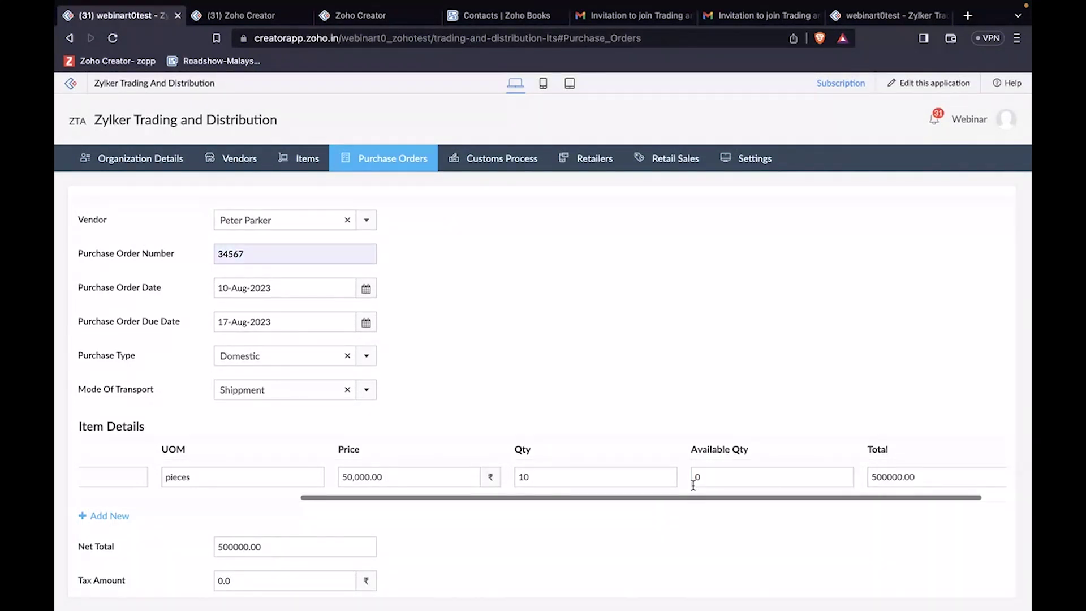
scroll(688, 496, "right", 1)
Step: Set the tax amount to 1,000 and Other Charges to 100, making Gross Total 501100.00
scroll(687, 498, "down", 2)
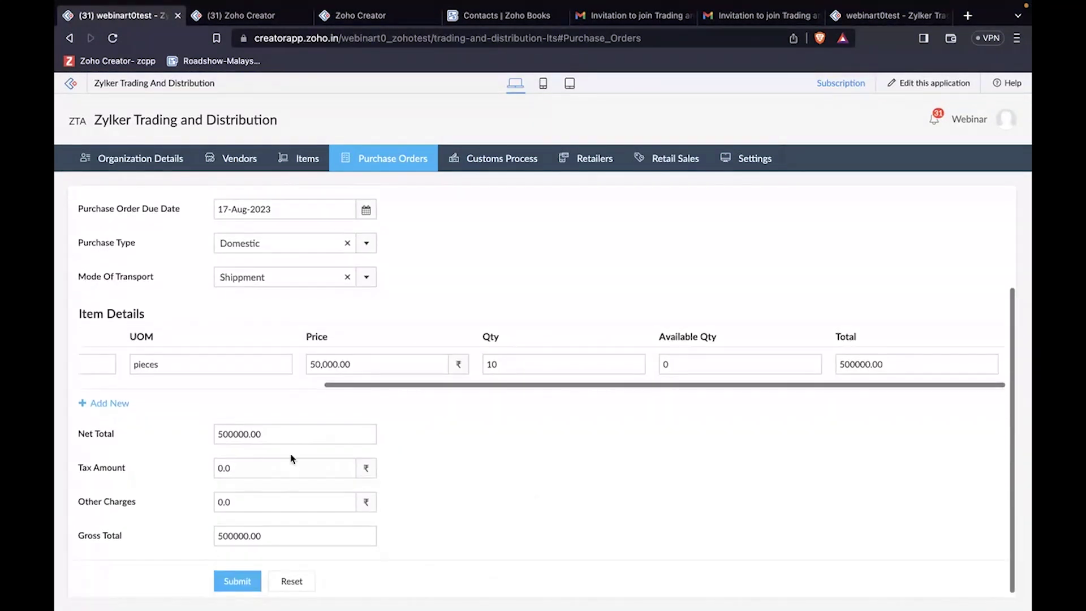
left_click(259, 470)
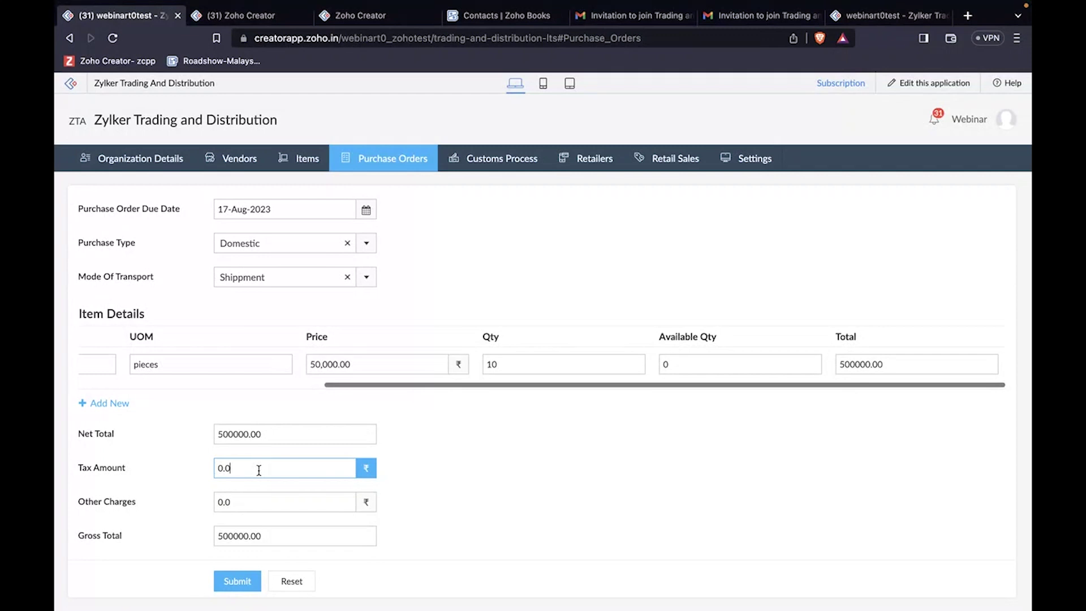
key("BackSpace")
type("1")
left_click(297, 501)
left_click(296, 501)
key("BackSpace")
key("BackSpace")
key("BackSpace")
type("10")
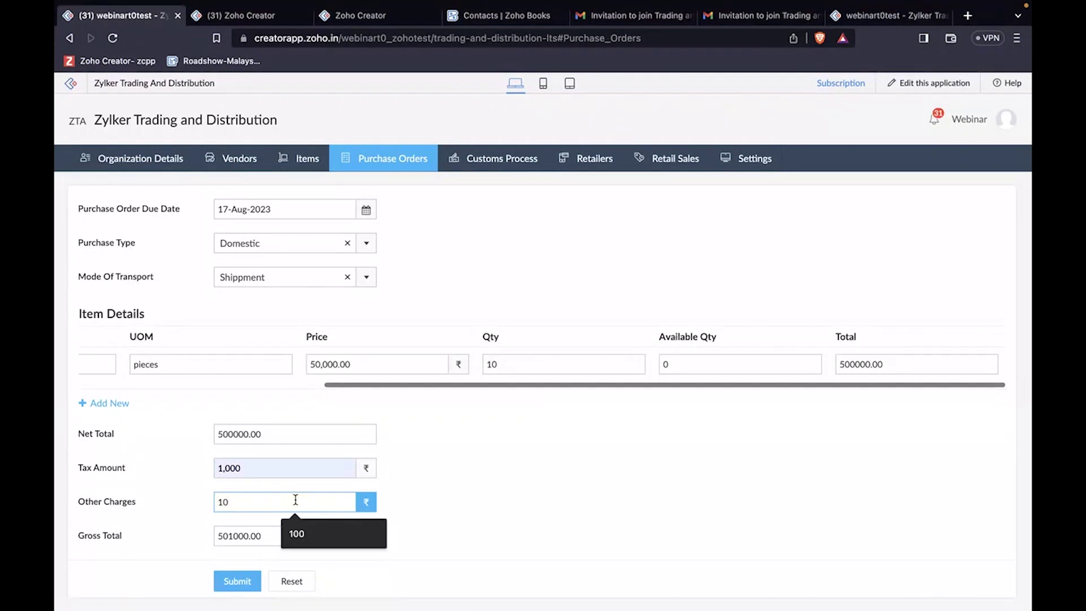
type("0")
left_click(413, 515)
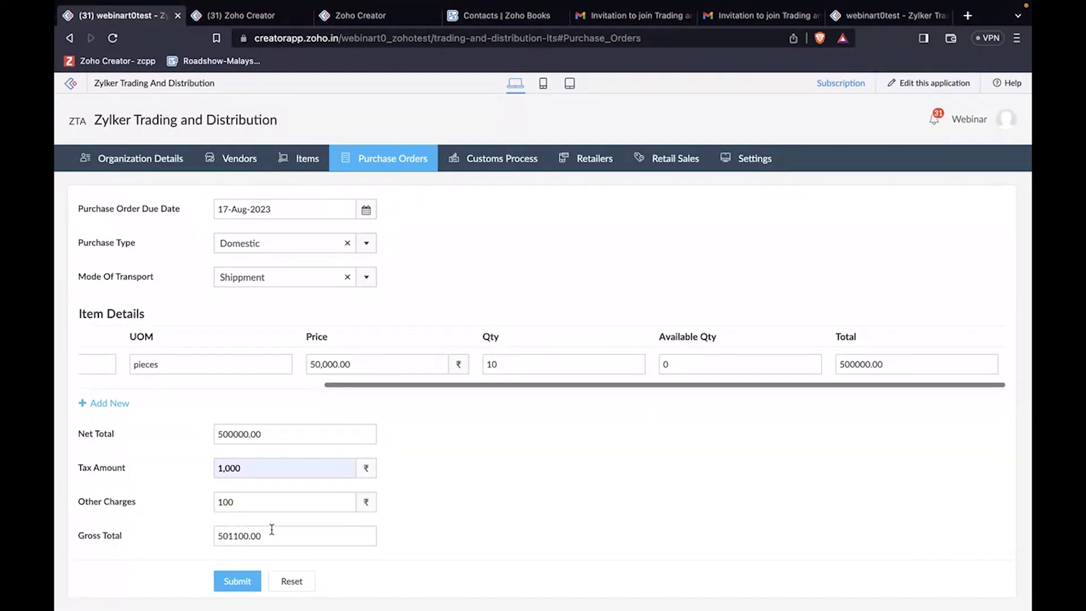
Step: Submit purchase order 34567 so it appears at stage PO Created
left_click(256, 539)
left_click(257, 451)
left_click(240, 586)
left_click(240, 586)
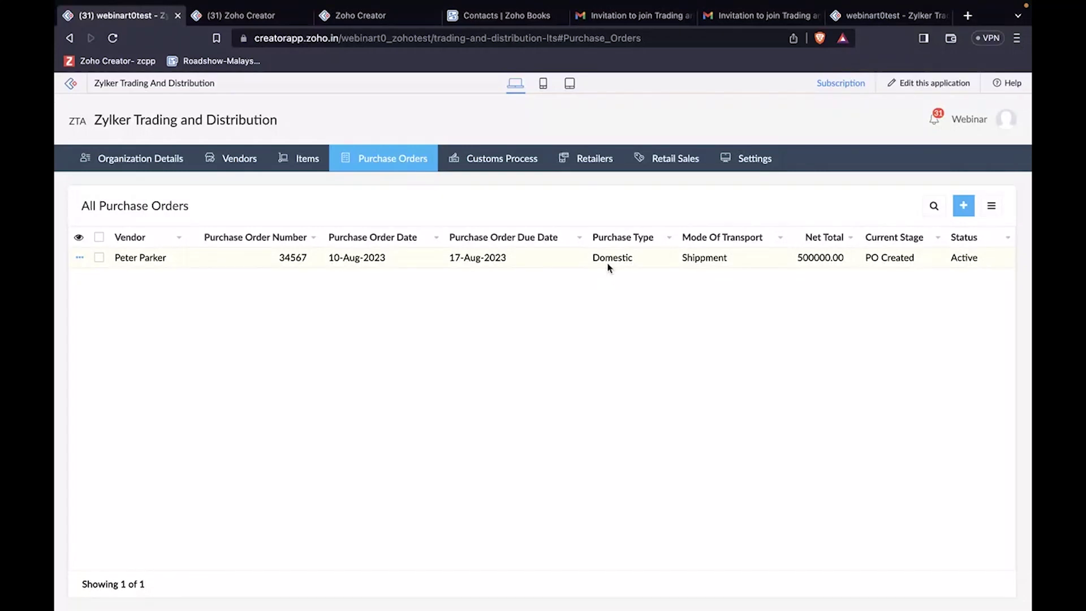
key("ctrl+Right")
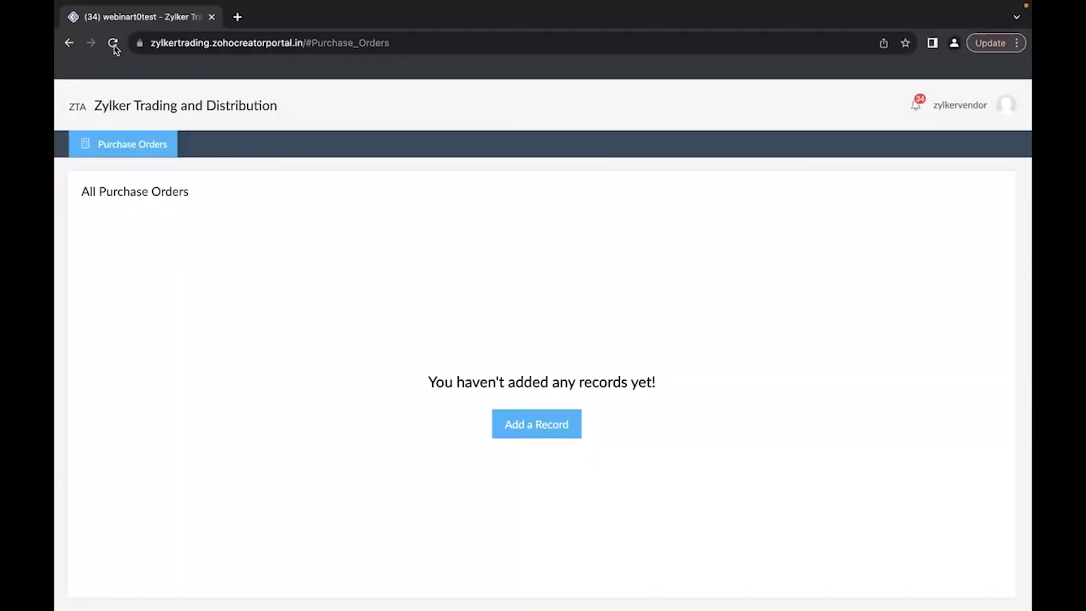
left_click(114, 45)
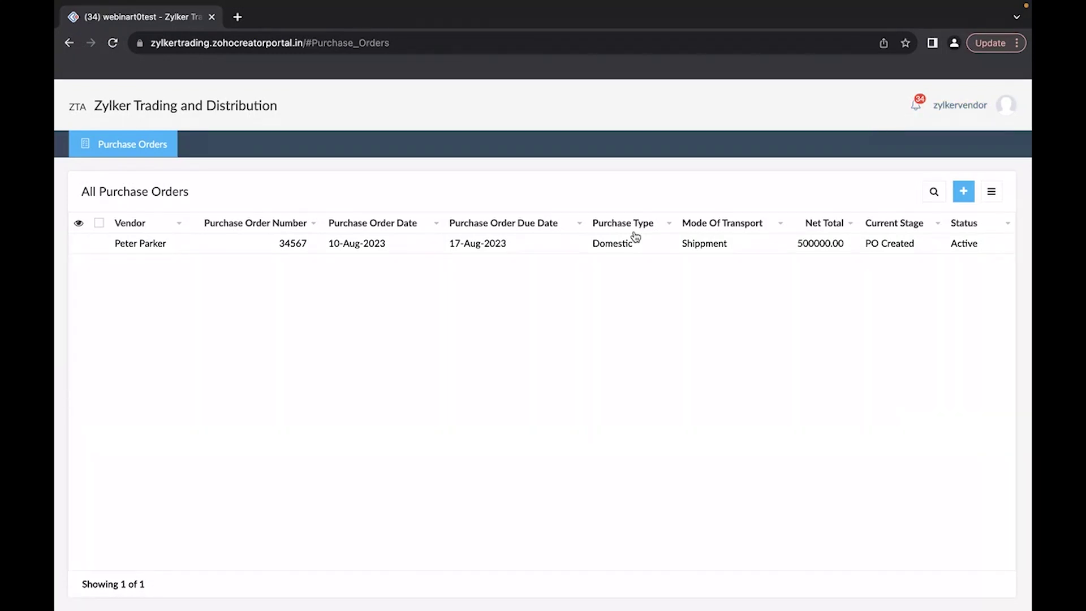
left_click(523, 245)
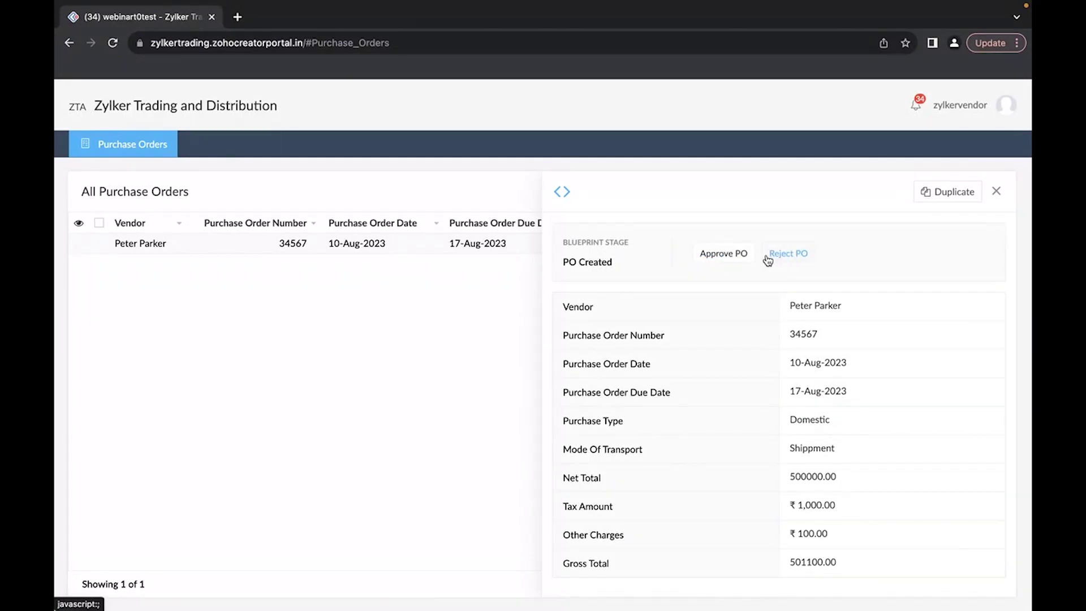
key("super+Tab")
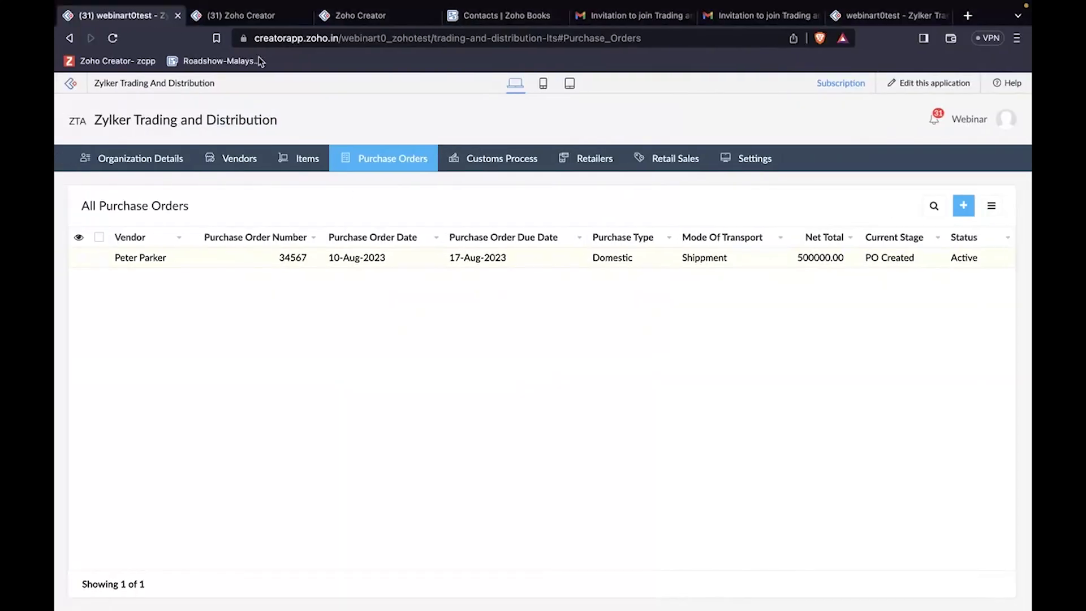
Step: Open the PO Order Tracking - Domestic blueprint under Workflow > Blueprints to review its stages
left_click(253, 21)
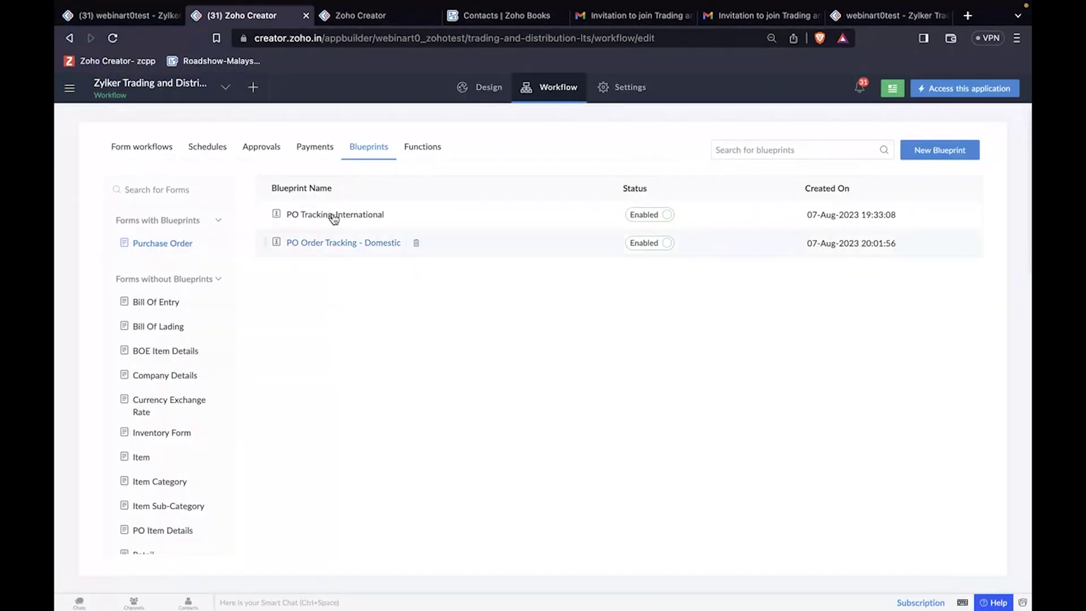
scroll(333, 221, "up", 5)
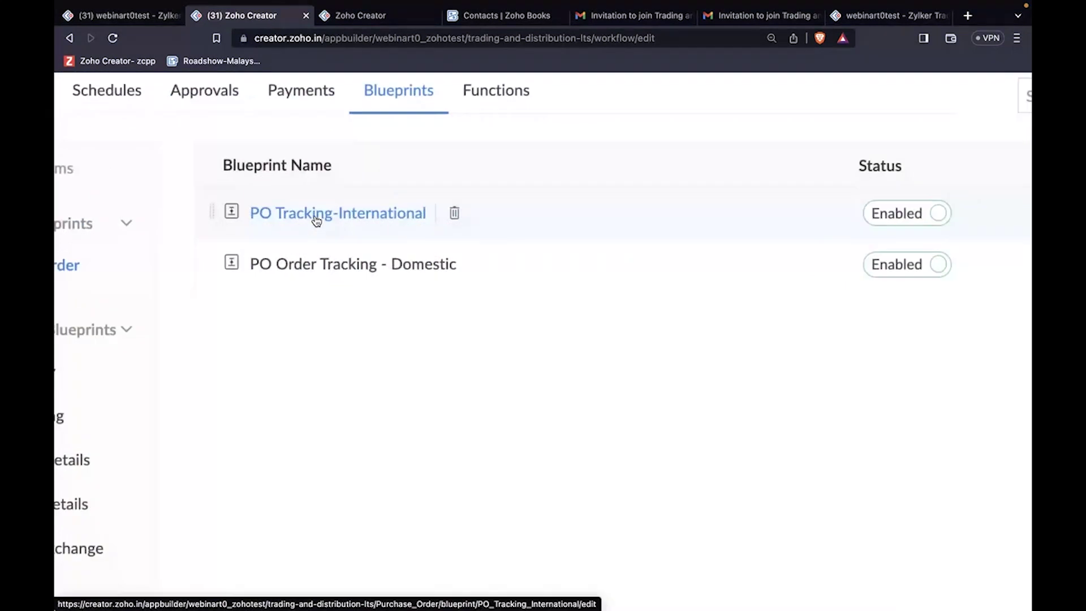
left_click(398, 269)
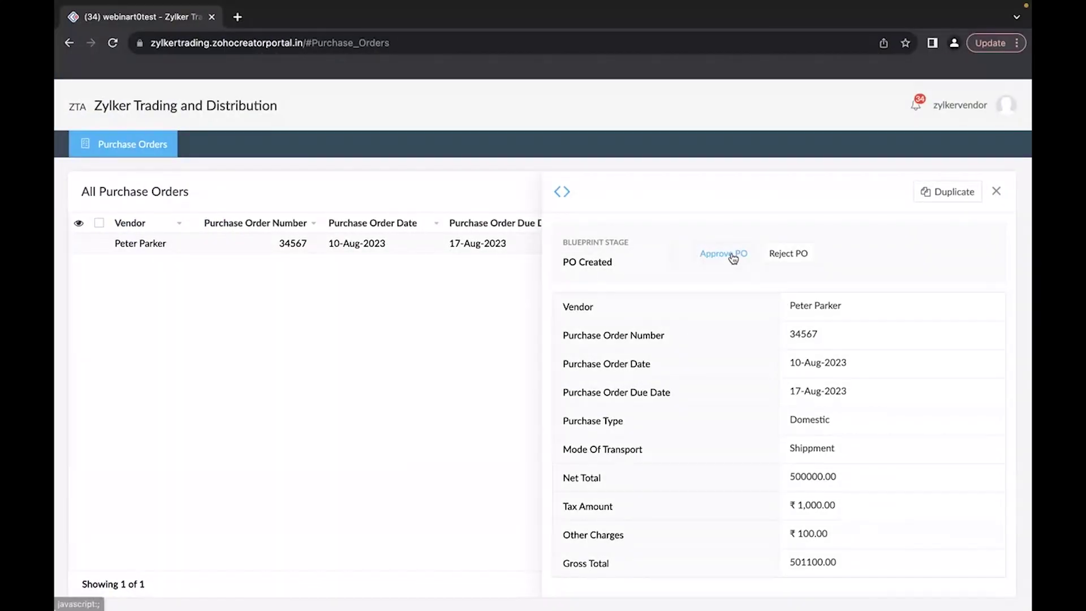
Step: Approve the purchase order in the vendor portal, then mark it as processed
left_click(733, 256)
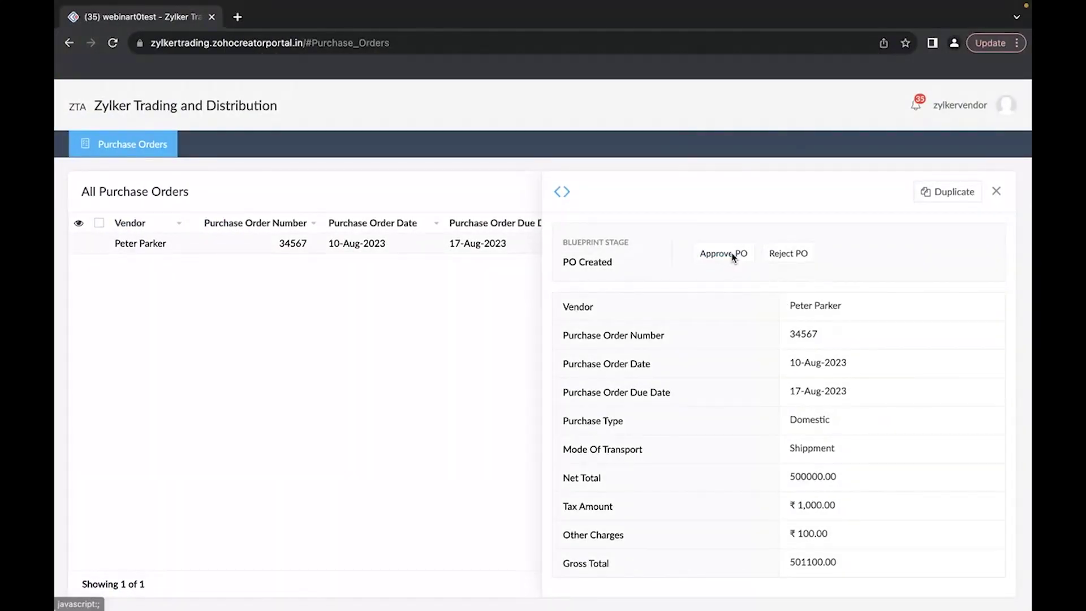
left_click(730, 252)
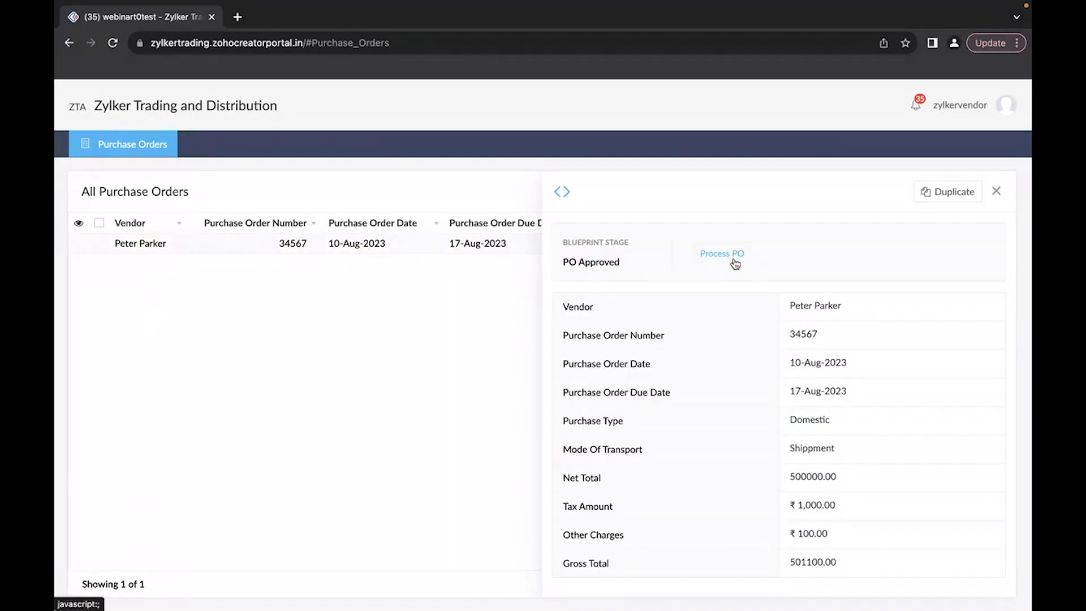
left_click(730, 254)
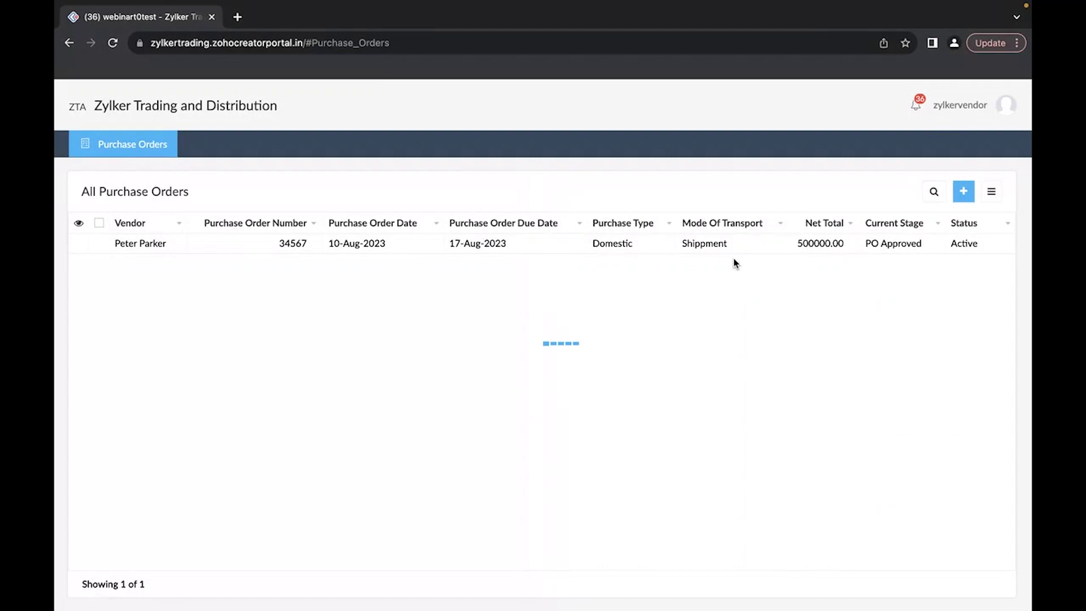
Step: Advance the order to the Shipment Loaded stage and confirm the stage shown
left_click(738, 247)
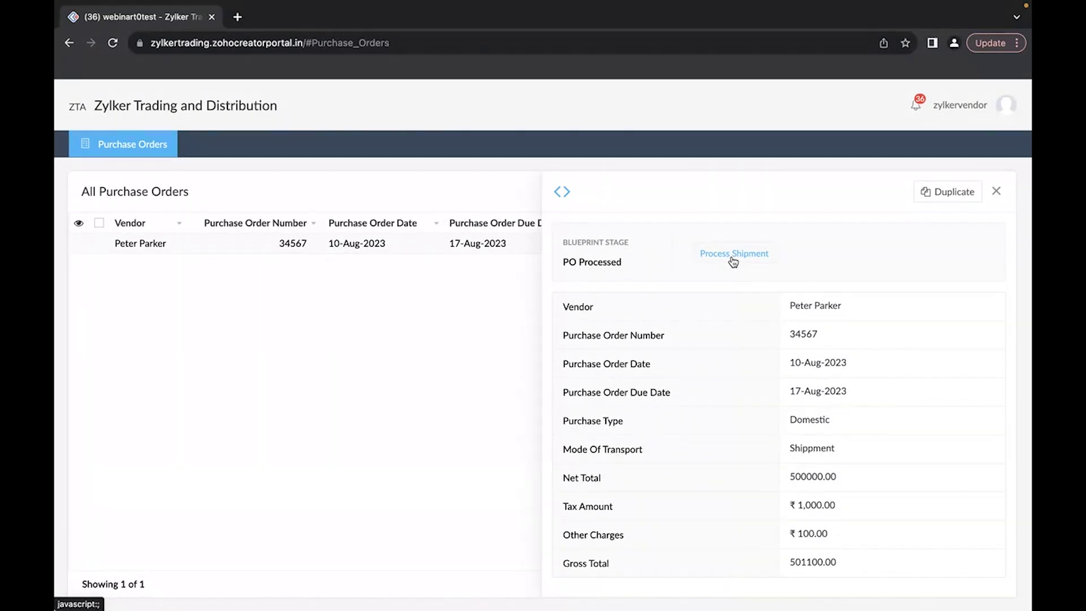
left_click(733, 259)
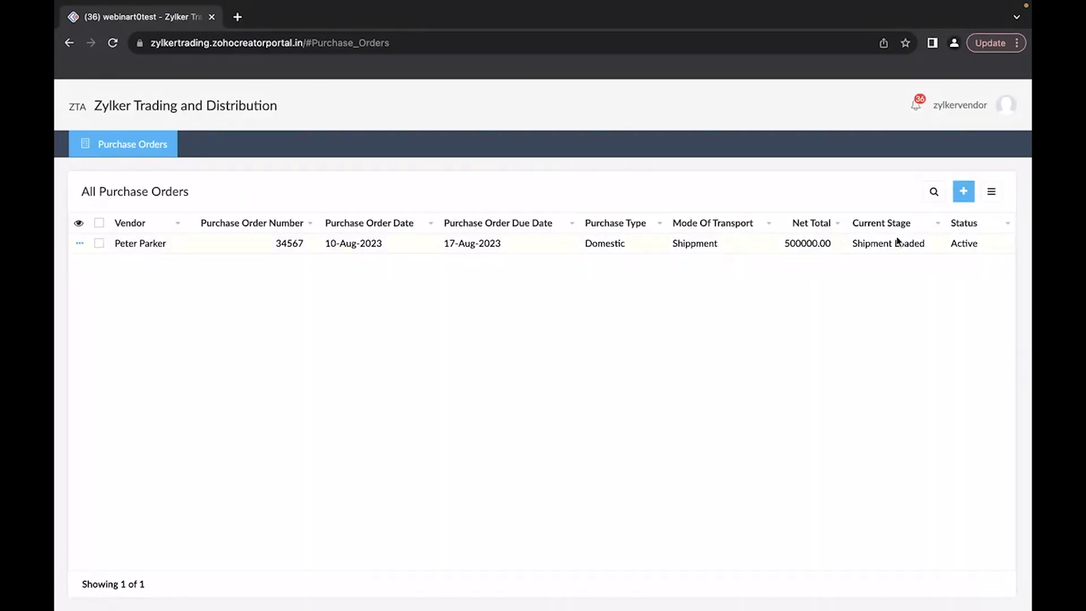
left_click_drag(936, 247, 855, 247)
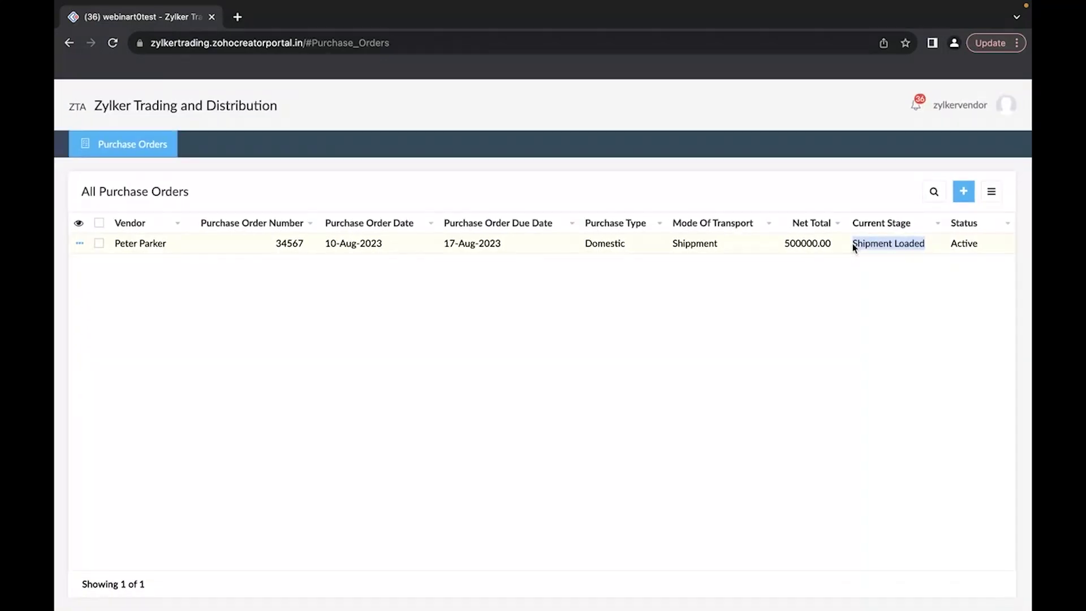
key("ctrl+Left")
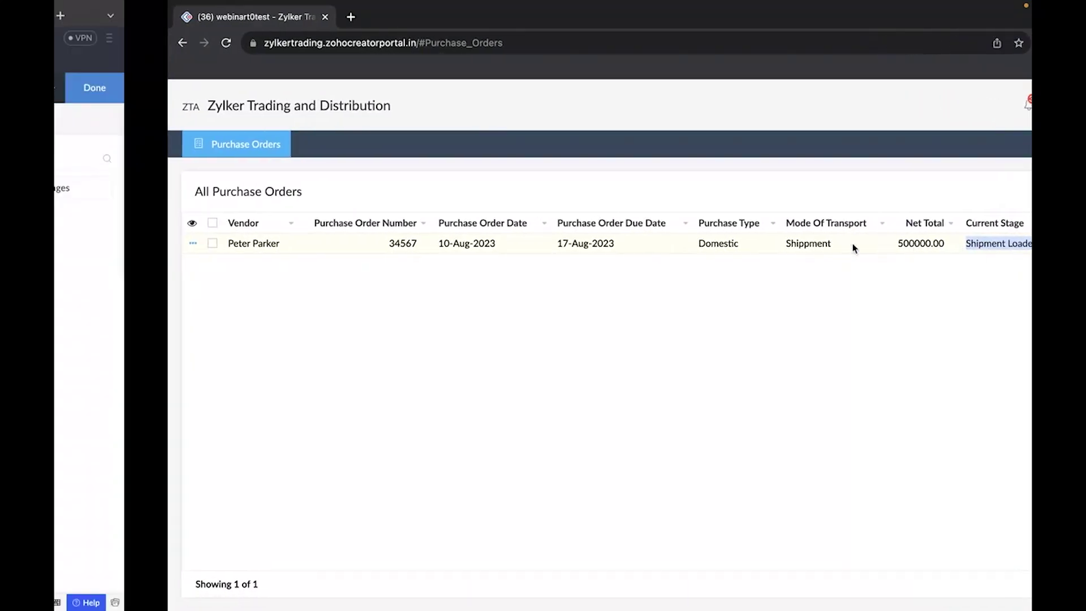
Step: Open purchase order 34567 in the Creator app and move it to Goods Inward, marking it Completed
key("ctrl+shift+Tab")
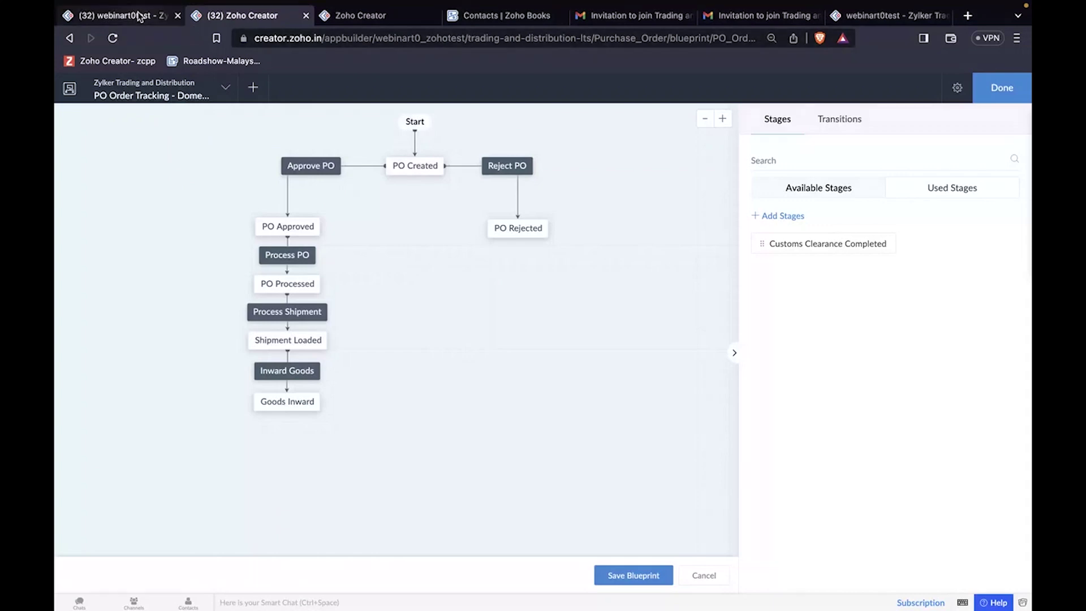
left_click(630, 259)
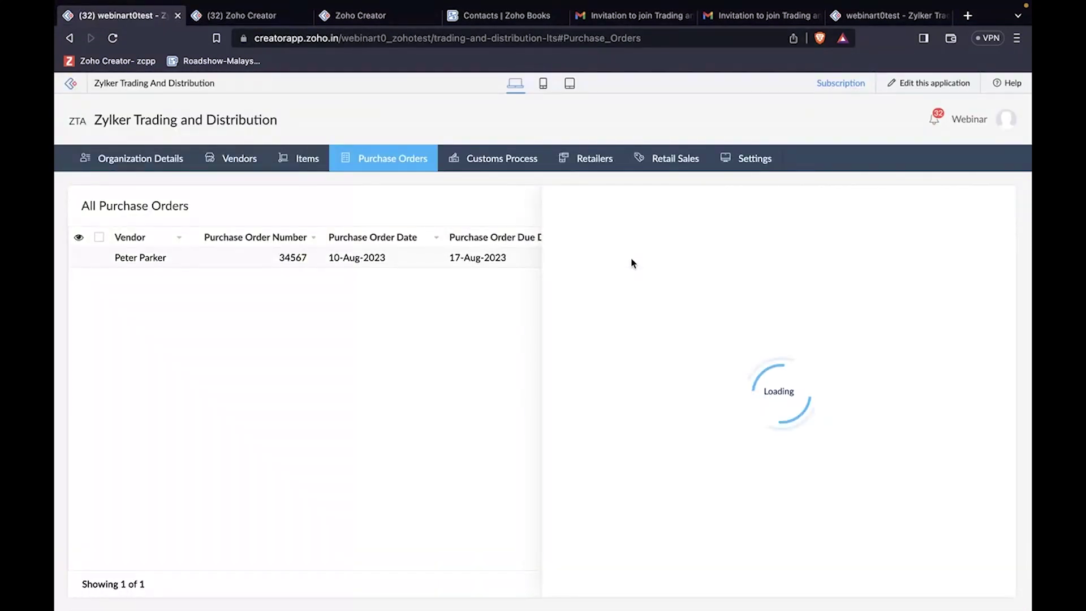
scroll(647, 263, "up", 5)
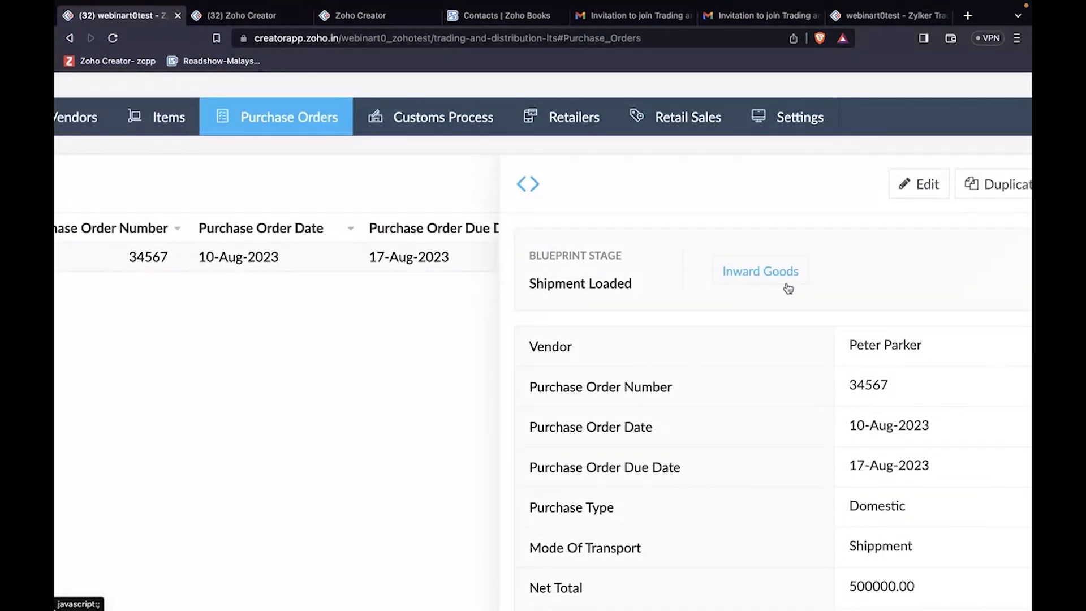
scroll(788, 288, "down", 2)
scroll(788, 289, "down", 3)
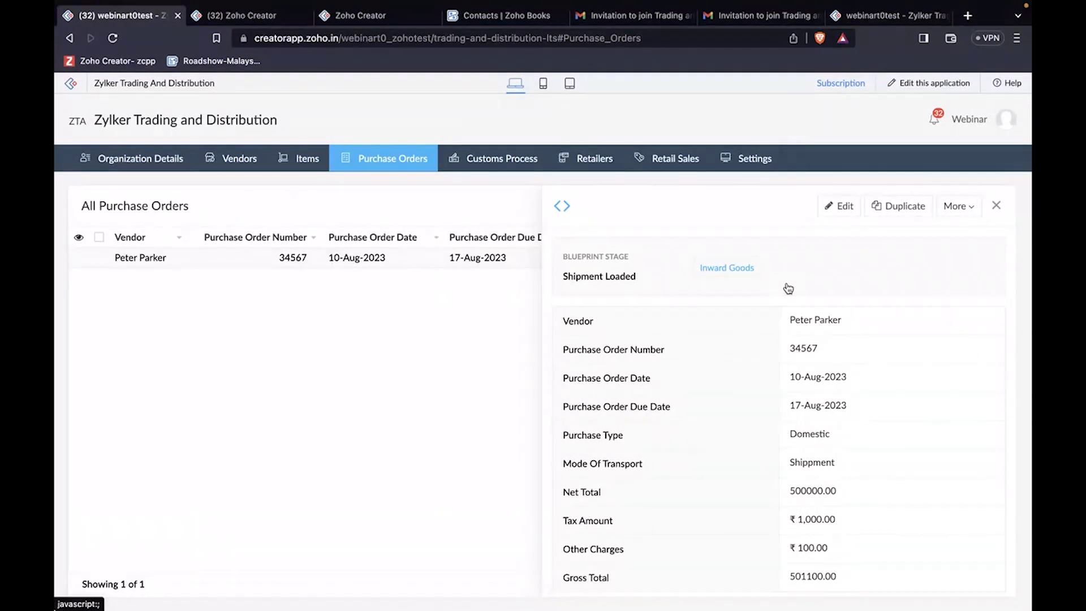
left_click(748, 277)
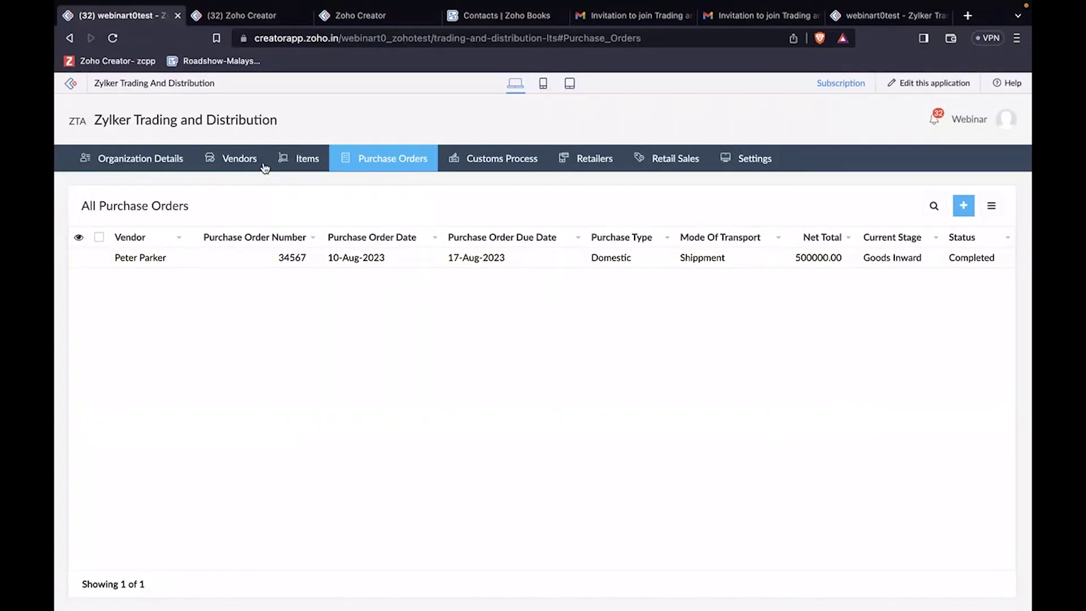
Step: Confirm Flybird shows 10 in stock under All Inventories, then return to the slide deck
mouse_move(301, 166)
left_click(349, 220)
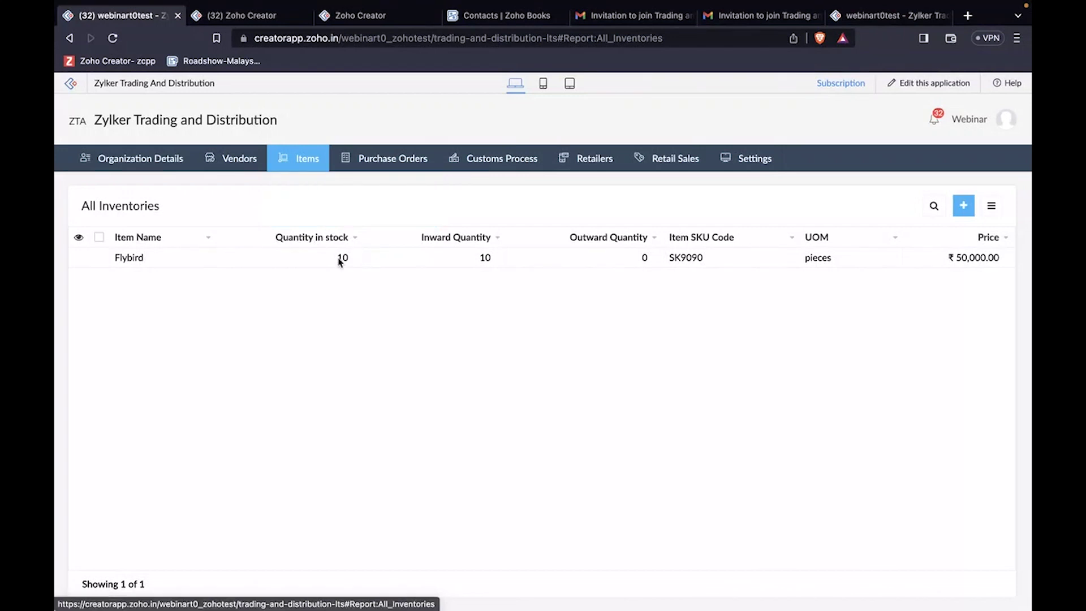
left_click_drag(334, 262, 356, 261)
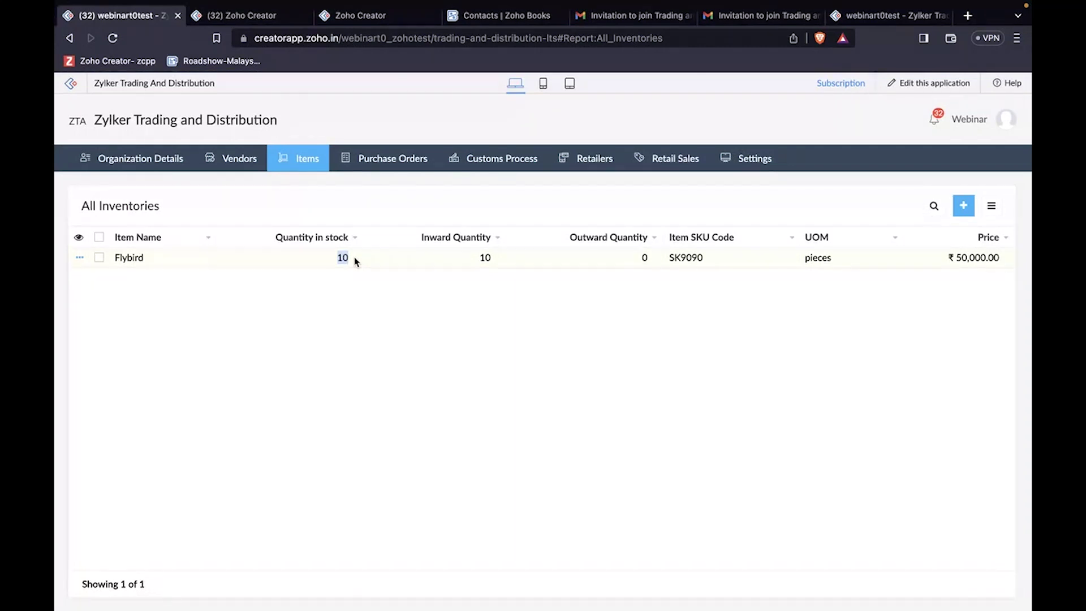
left_click(370, 287)
key("ctrl+Left")
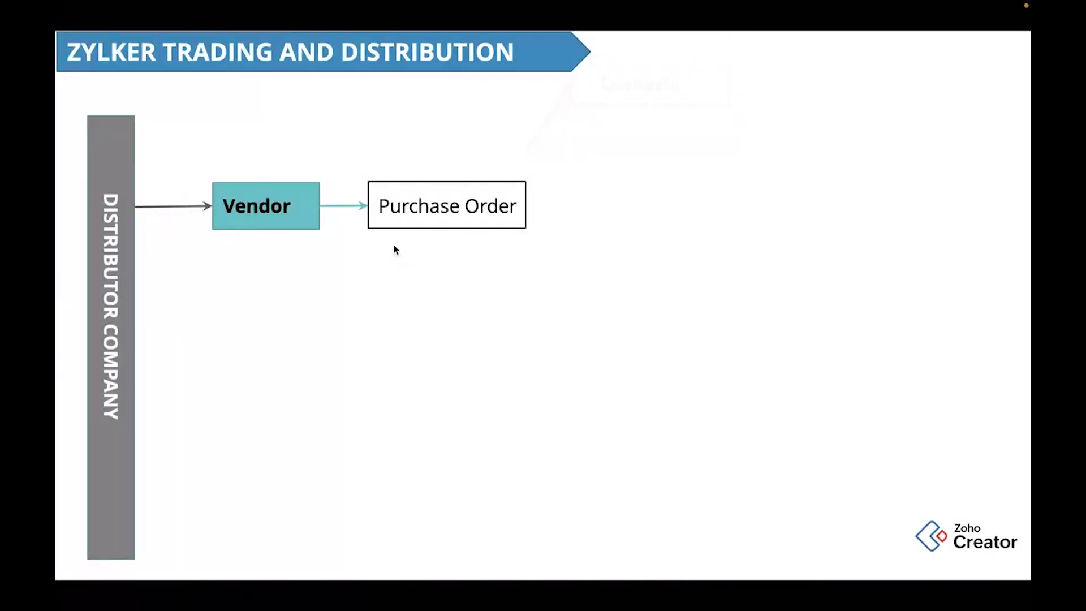
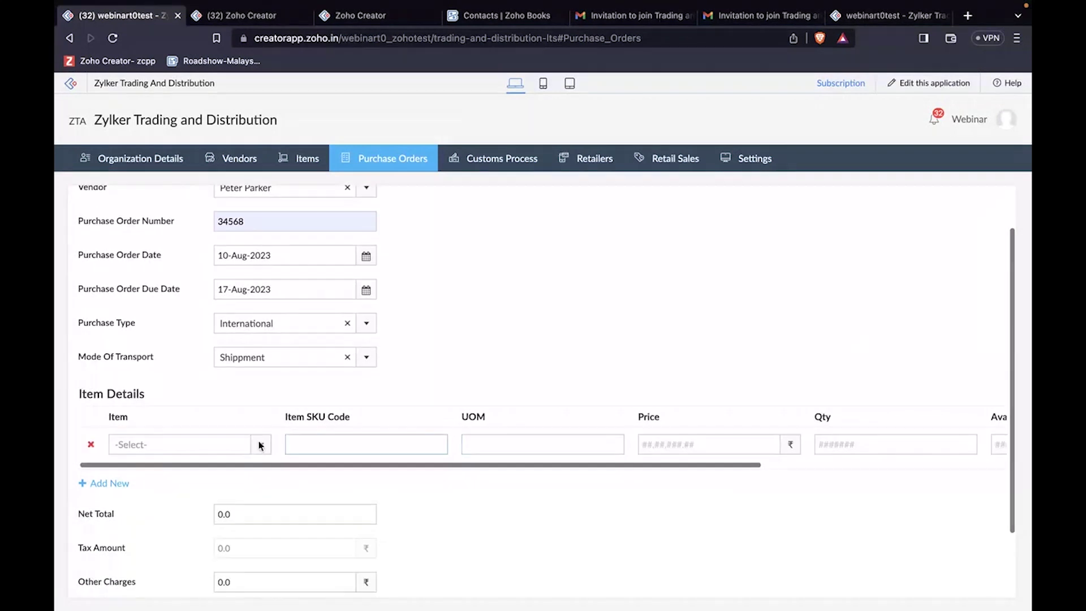
Step: Add a Flybird line of quantity 10 at 50,000.00 and check that Available Qty shows 10
left_click(217, 509)
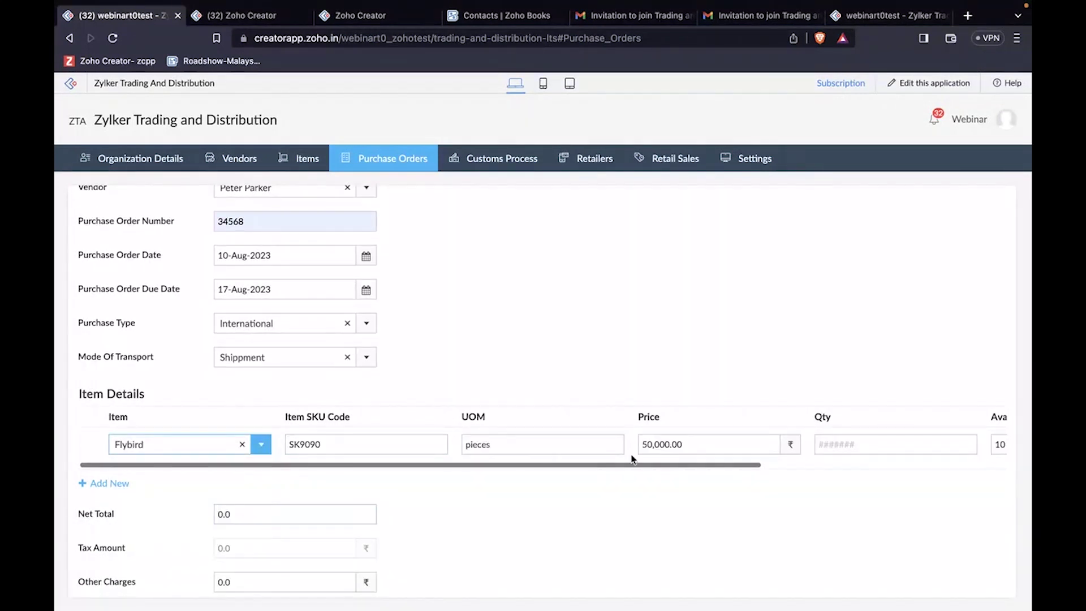
left_click(759, 445)
scroll(747, 444, "right", 3)
left_click(737, 445)
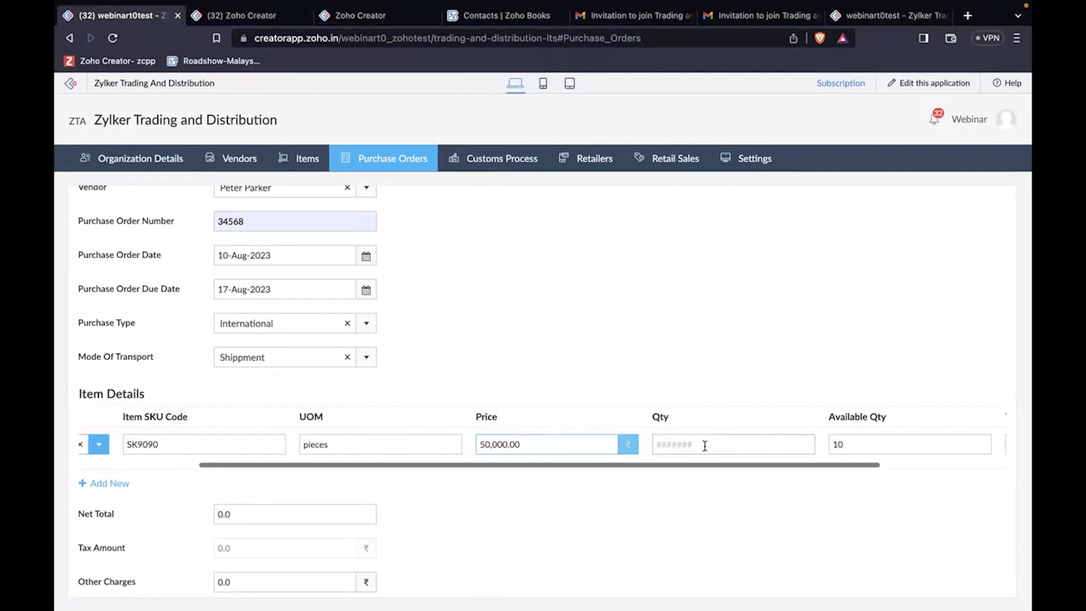
type("1")
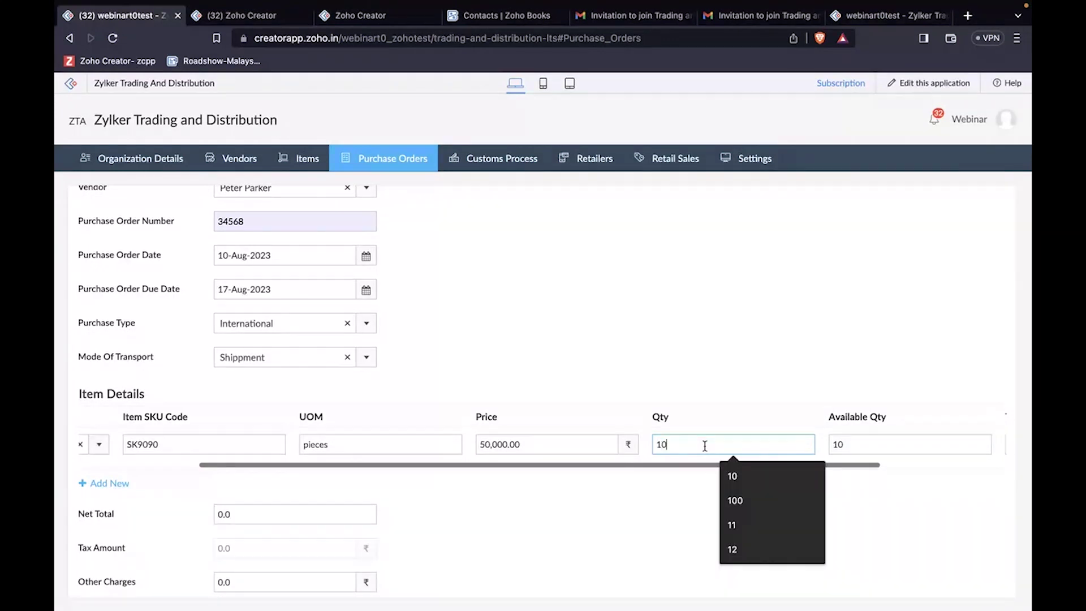
type("0")
left_click(785, 405)
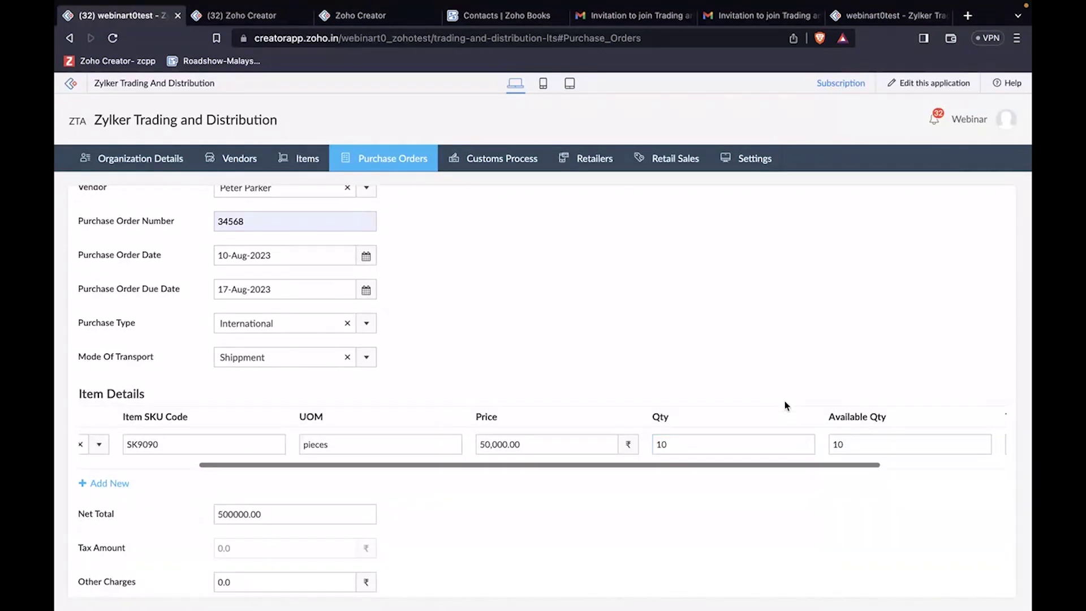
left_click(848, 447)
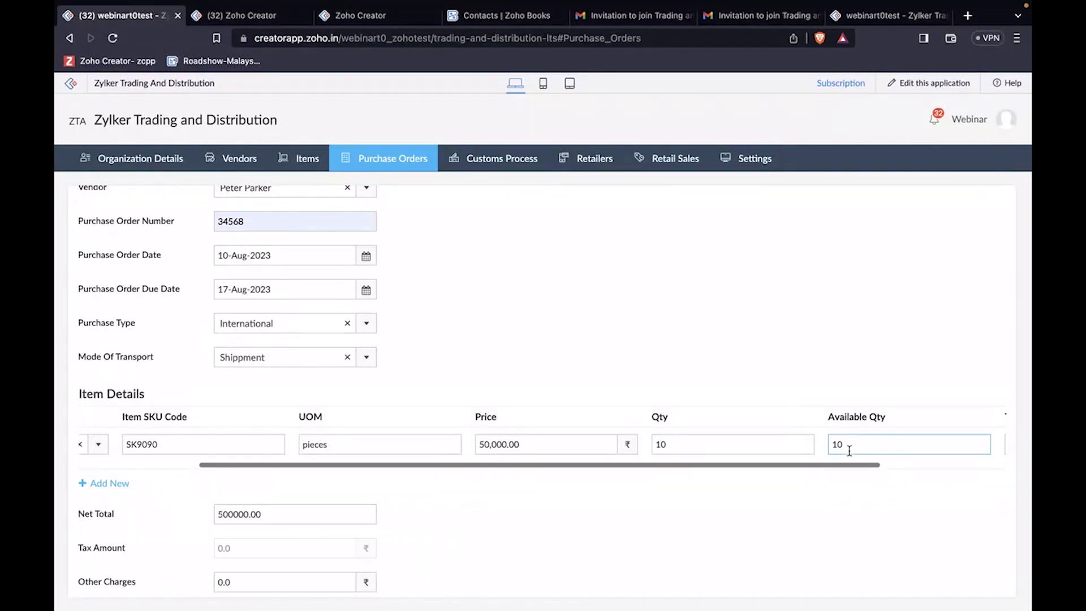
scroll(849, 451, "right", 2)
double_click(711, 445)
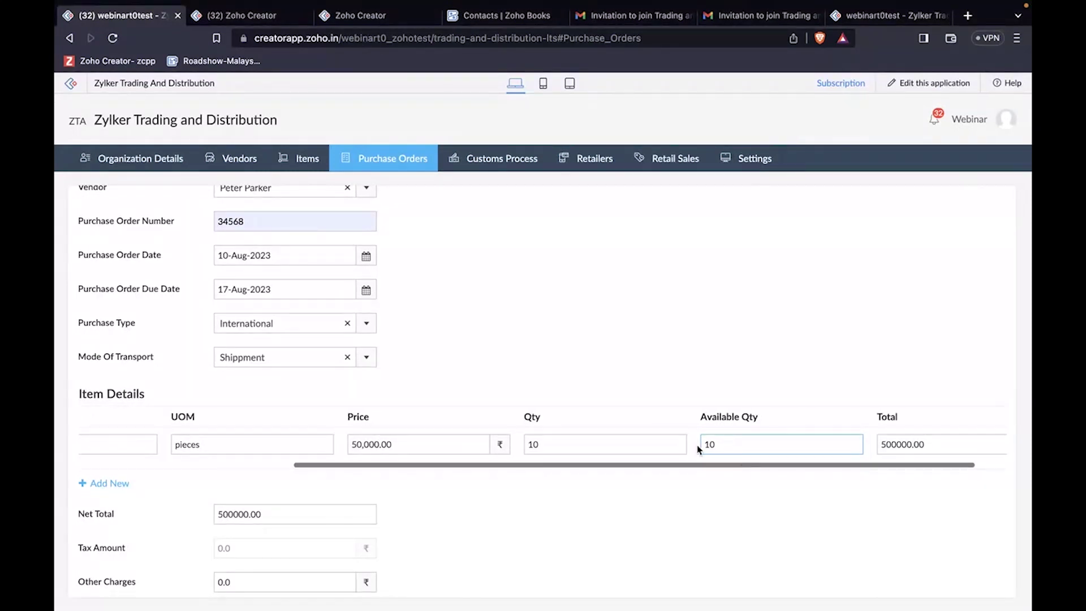
left_click(625, 507)
Step: Set Other Charges to 100, submit purchase order 34568, and switch to the vendor portal window
scroll(616, 515, "down", 2)
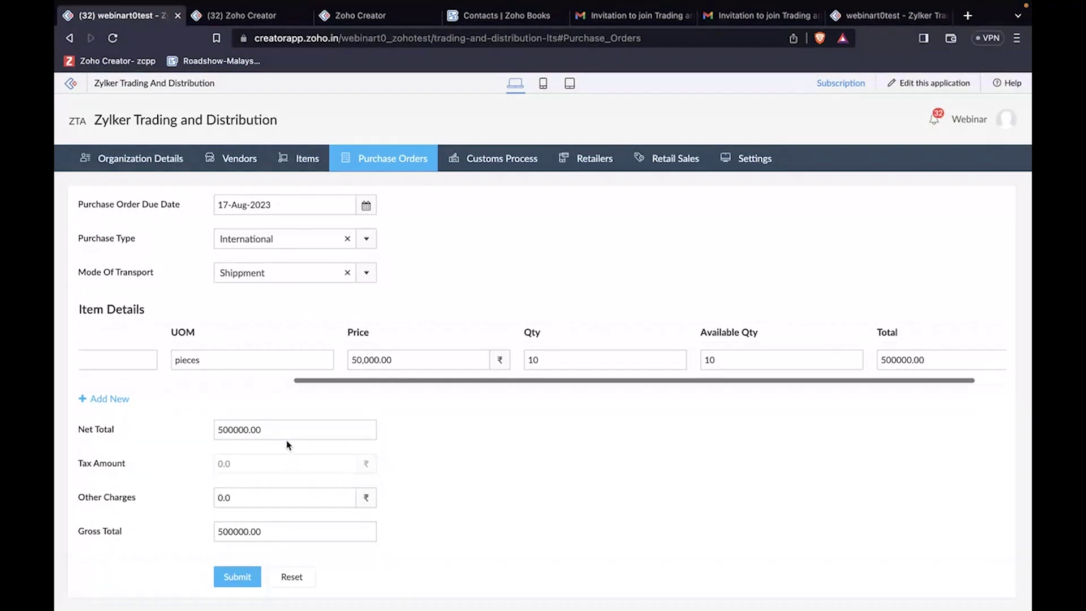
left_click(251, 492)
key("BackSpace")
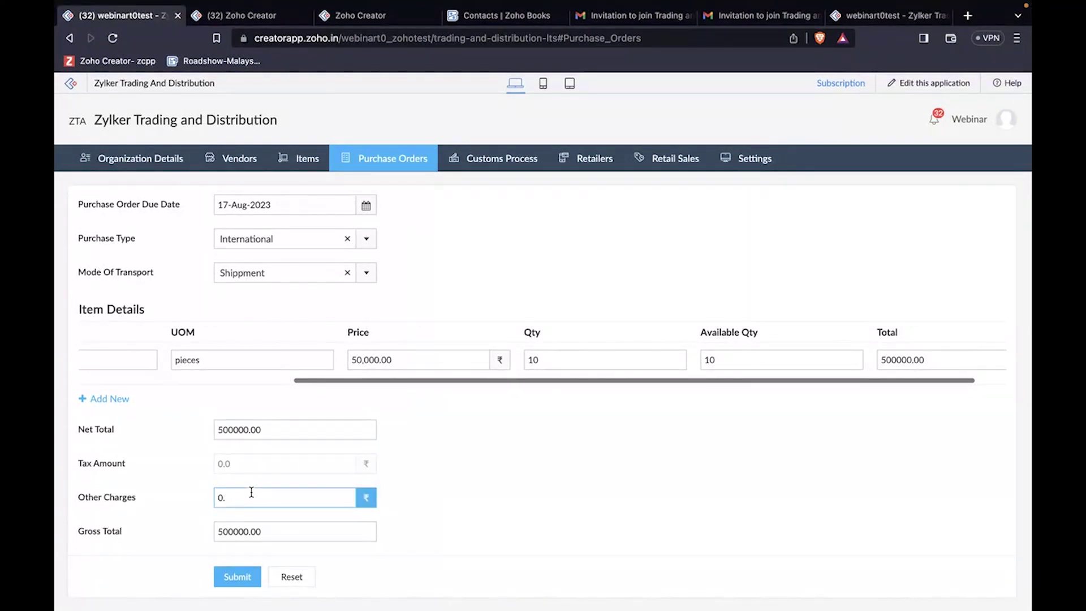
key("BackSpace")
type("100")
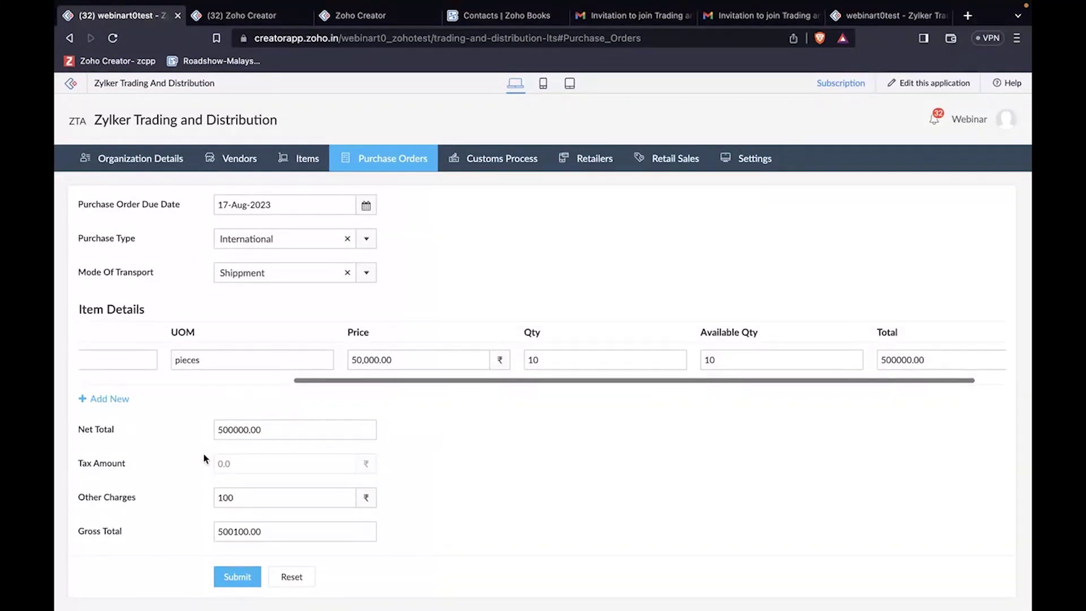
left_click(245, 577)
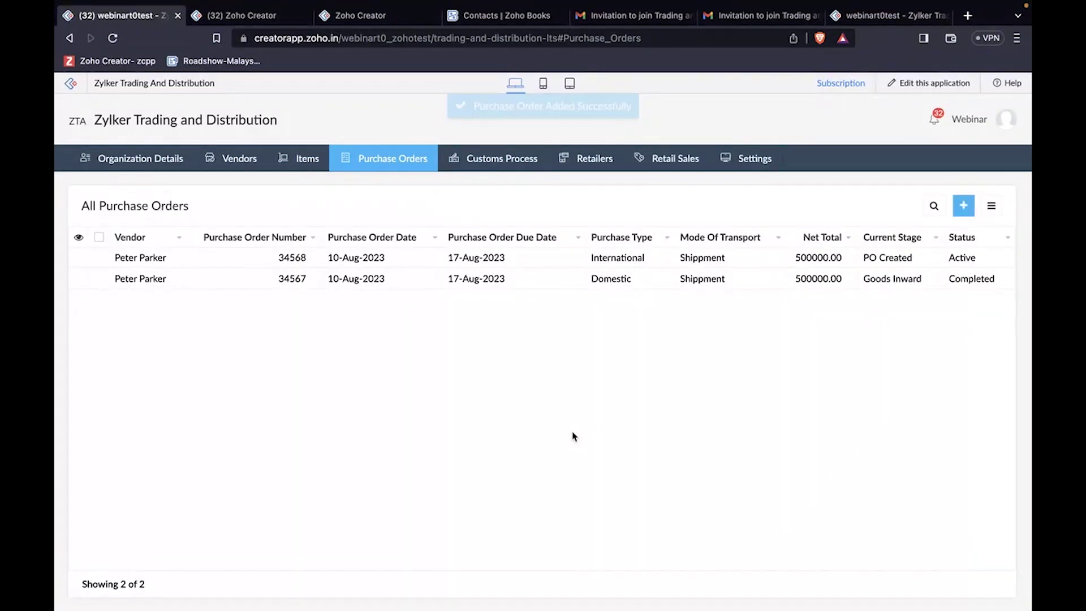
key("ctrl+Right")
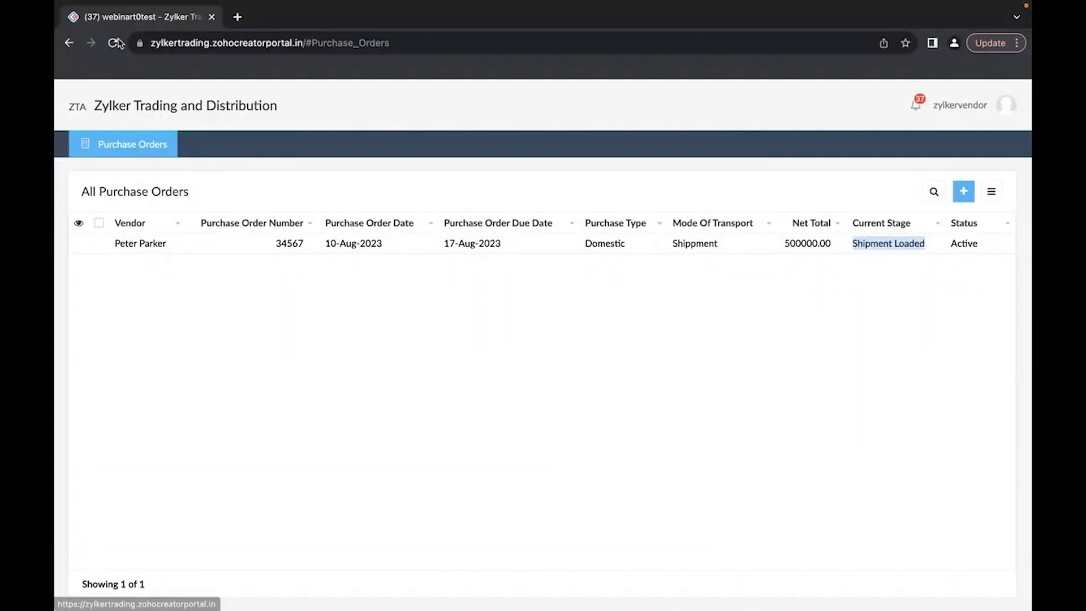
Step: In the reloaded vendor portal, approve and process PO 34568, then move it to Shipment Loaded
left_click(113, 45)
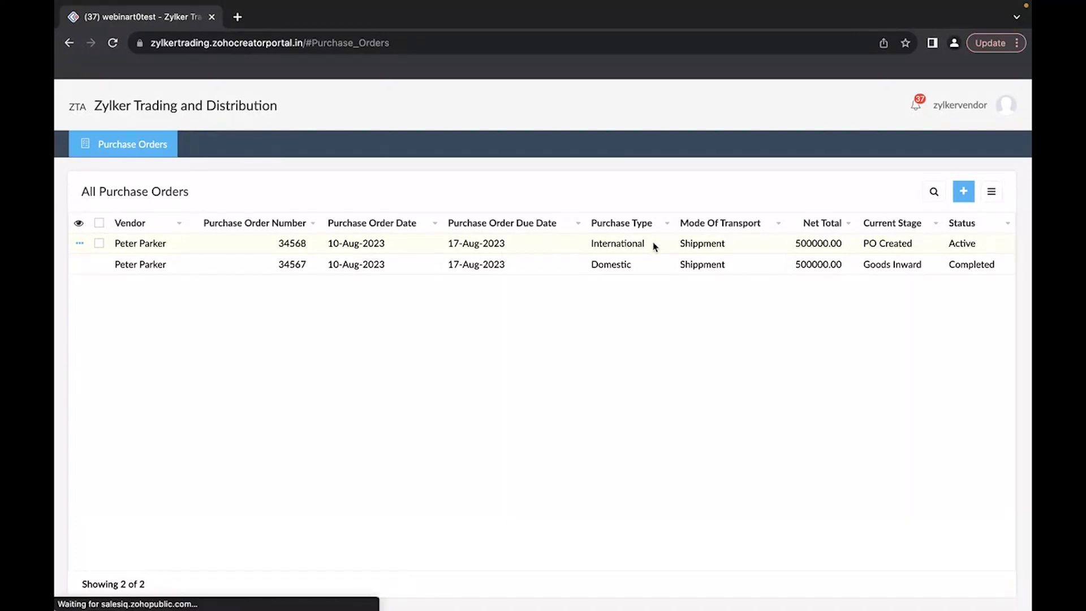
double_click(614, 245)
left_click(612, 251)
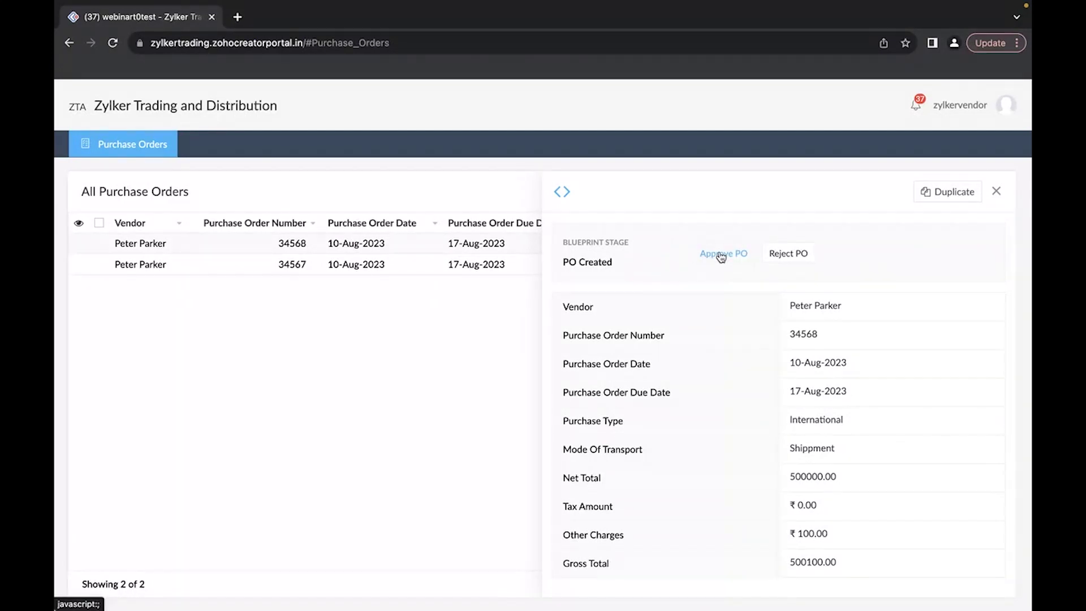
left_click(722, 256)
left_click(723, 246)
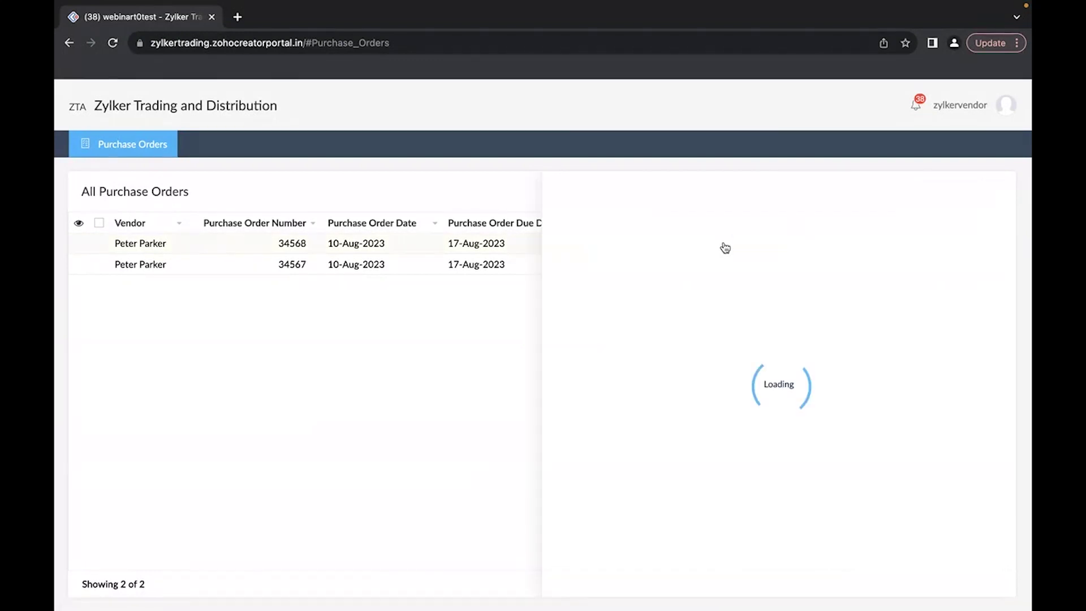
left_click(722, 258)
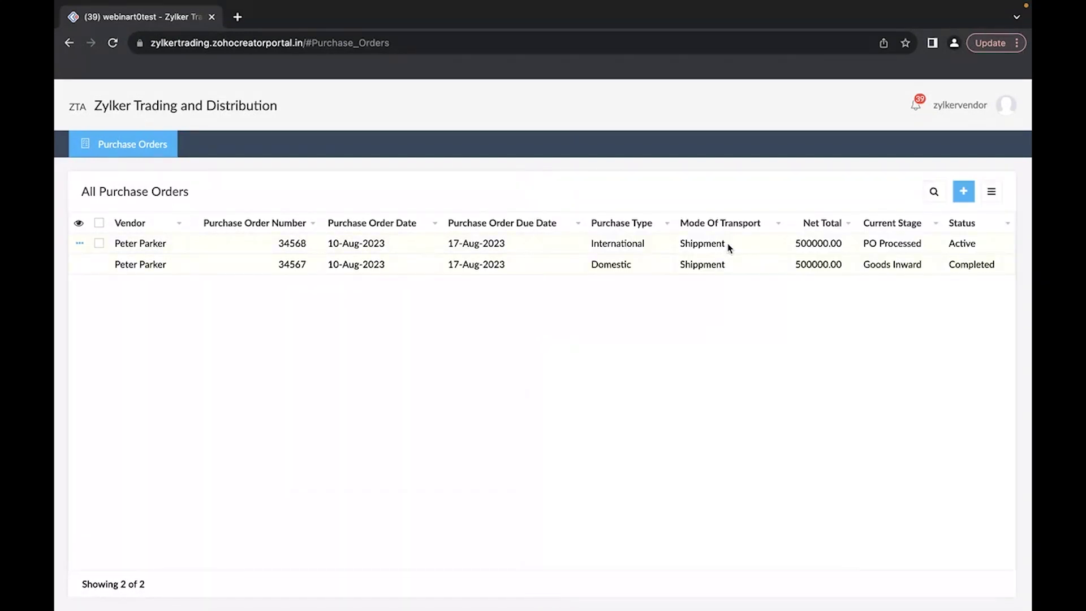
left_click(729, 249)
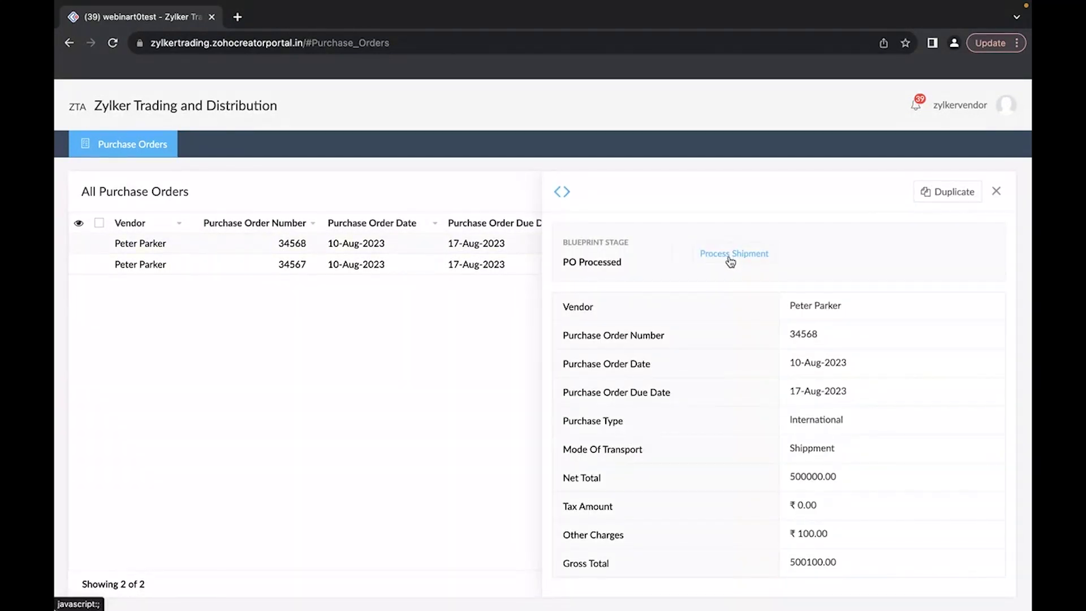
left_click(730, 256)
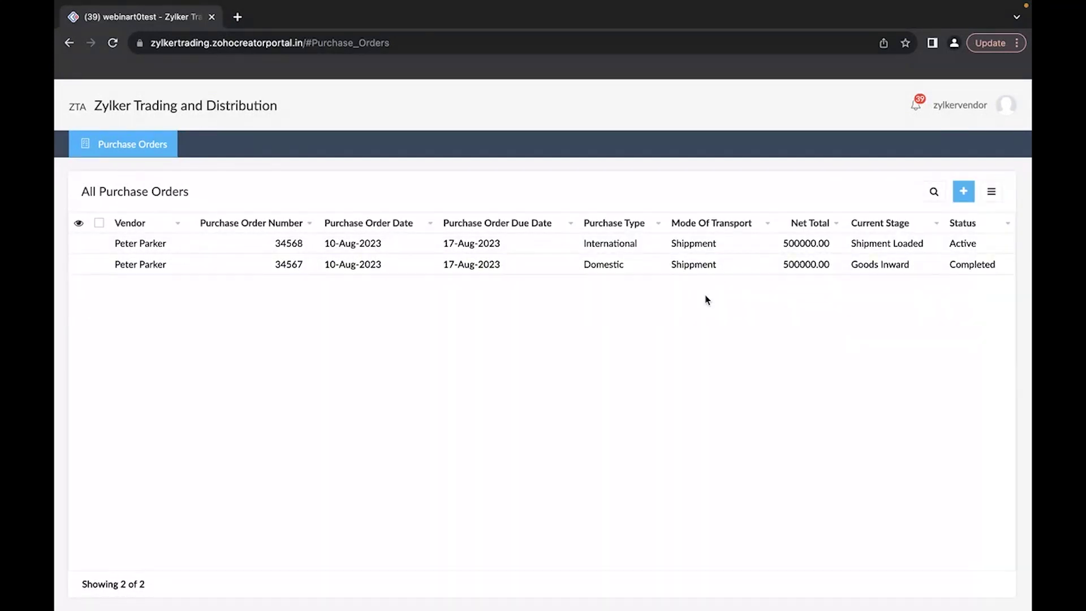
key("ctrl+Left")
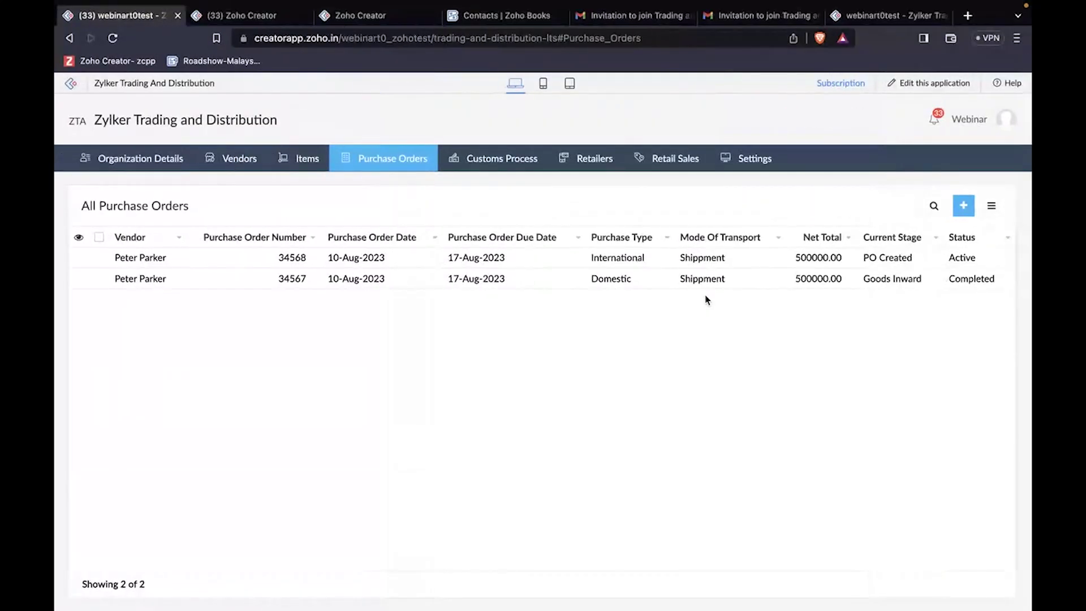
Step: Start a new Bill Of Lading record from Customs Process, linked to purchase order 34568
left_click(642, 264)
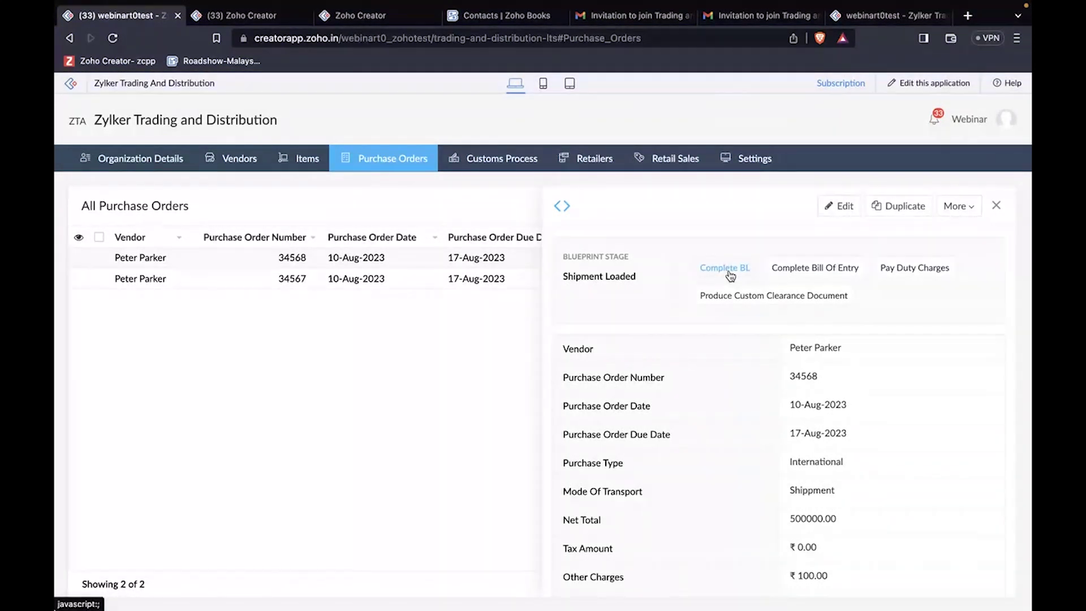
mouse_move(508, 160)
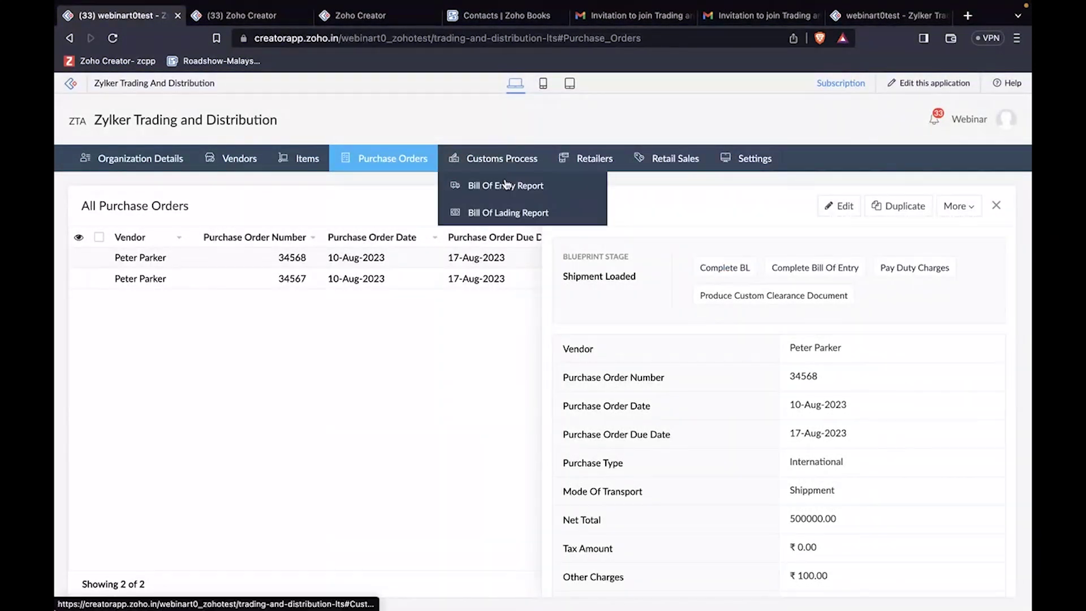
left_click(507, 214)
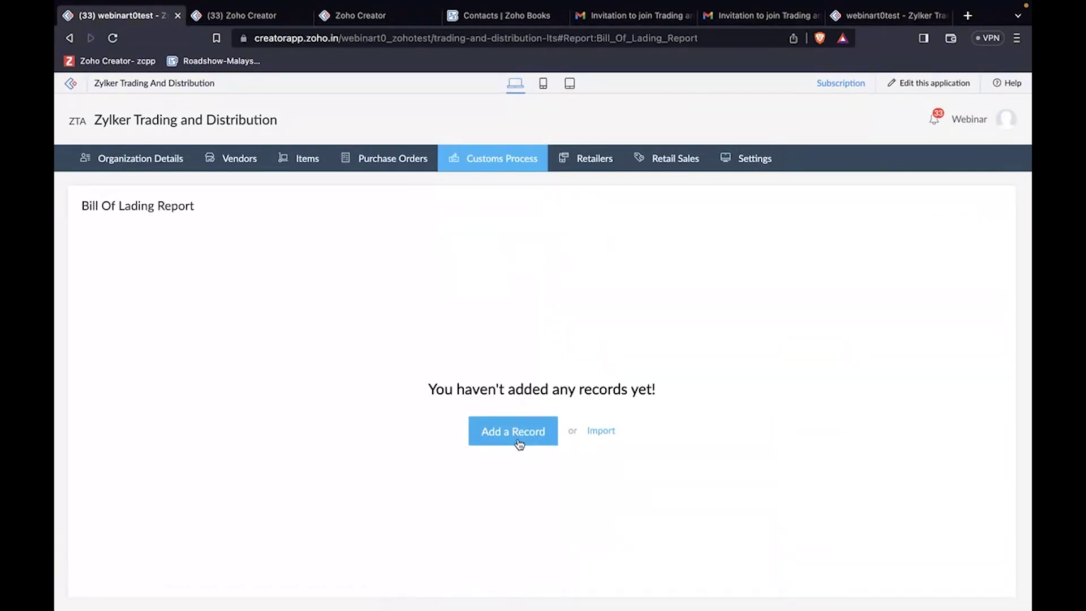
left_click(519, 442)
left_click(360, 243)
left_click(335, 286)
Step: Enter consignee AB Corp, vessel Gr1224, loading Singapore, delivery India, receipt Singapore, discharge India
left_click(336, 280)
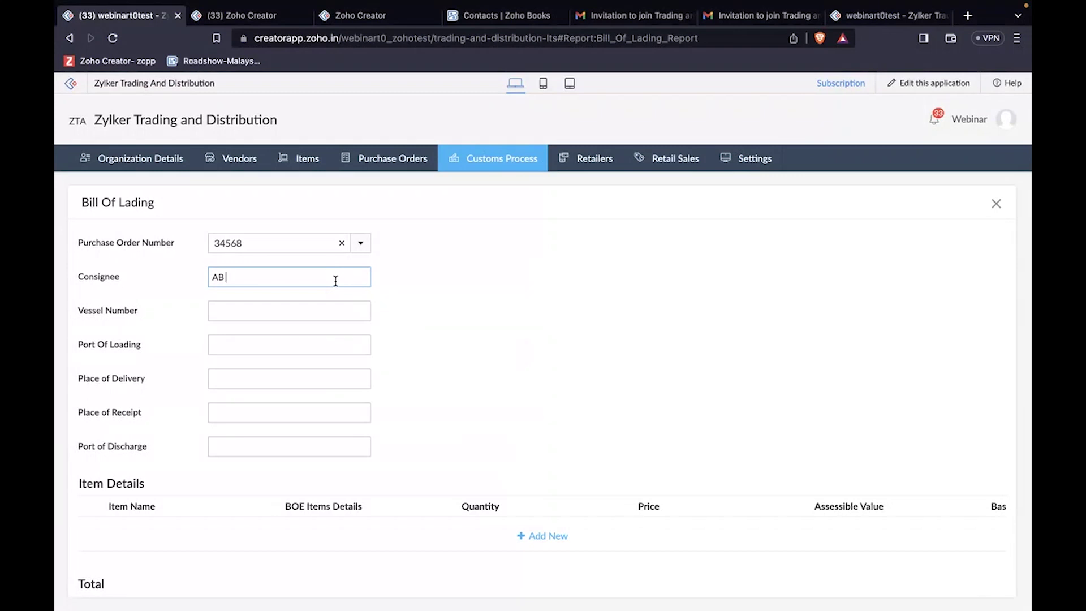
type("AB Corp")
left_click(315, 311)
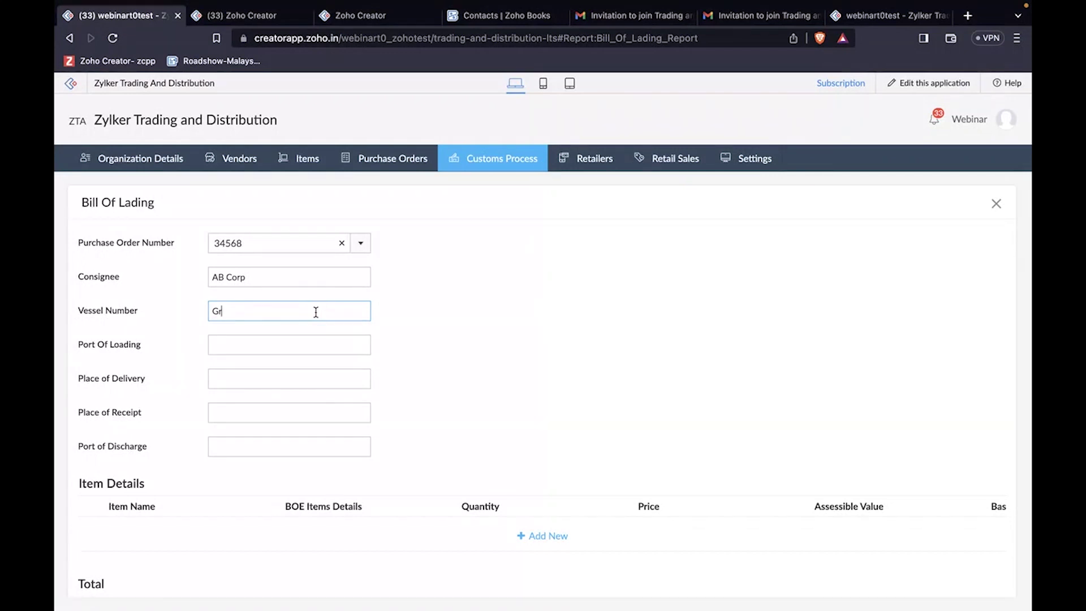
type("Gr1224")
left_click(309, 344)
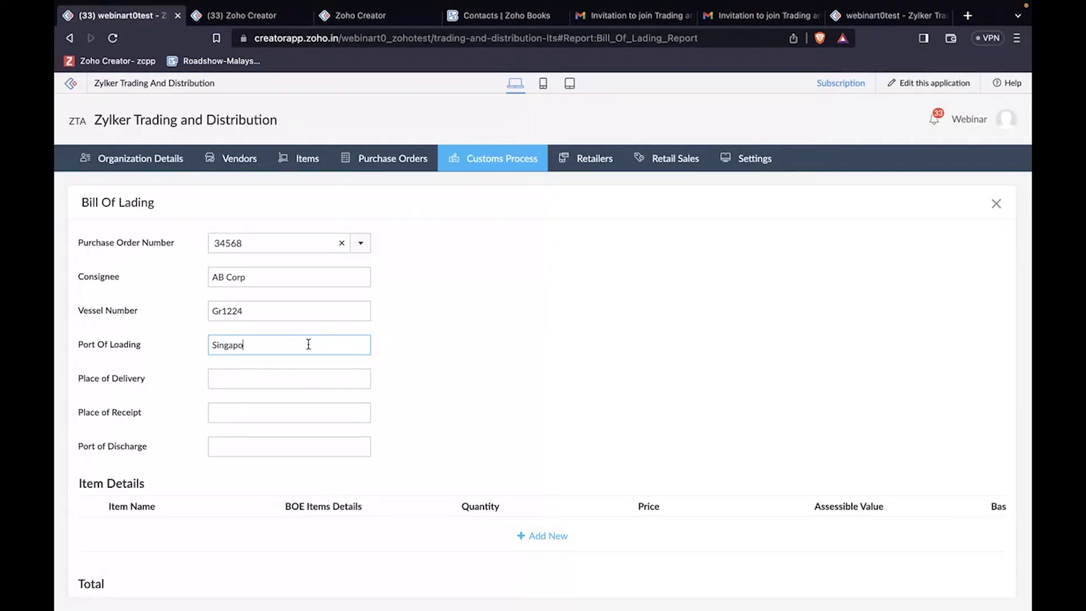
left_click(303, 376)
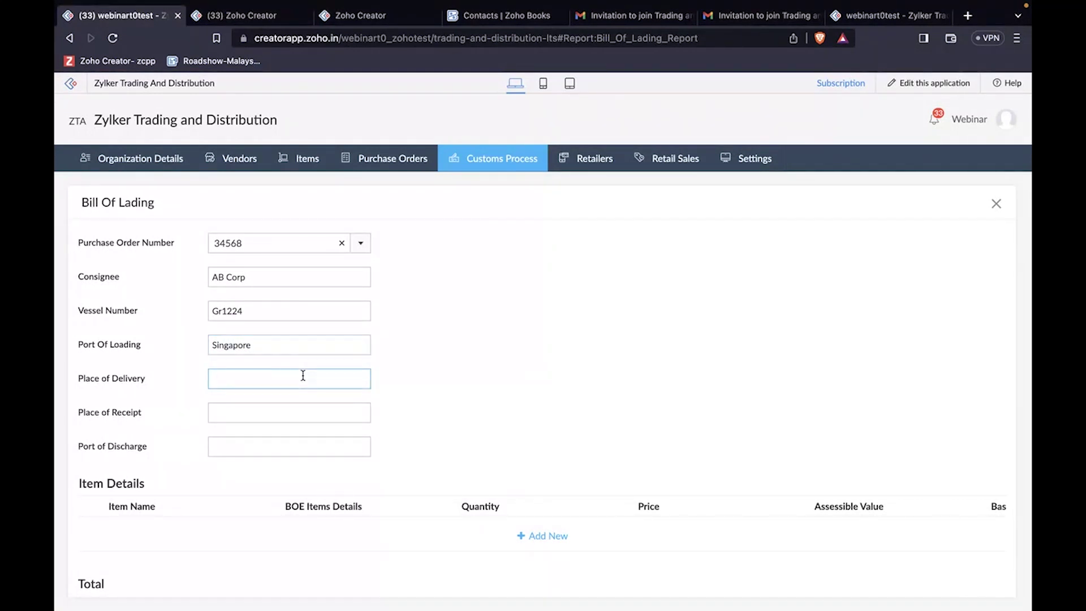
type("India")
left_click(289, 417)
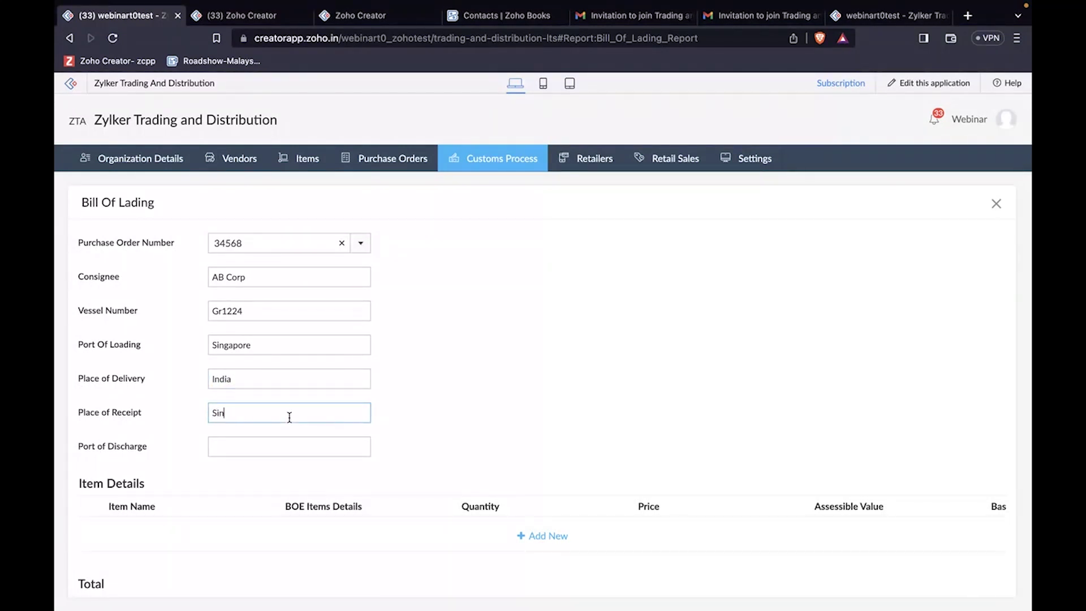
type("Singapore")
left_click(287, 446)
type("India")
scroll(406, 435, "down", 1)
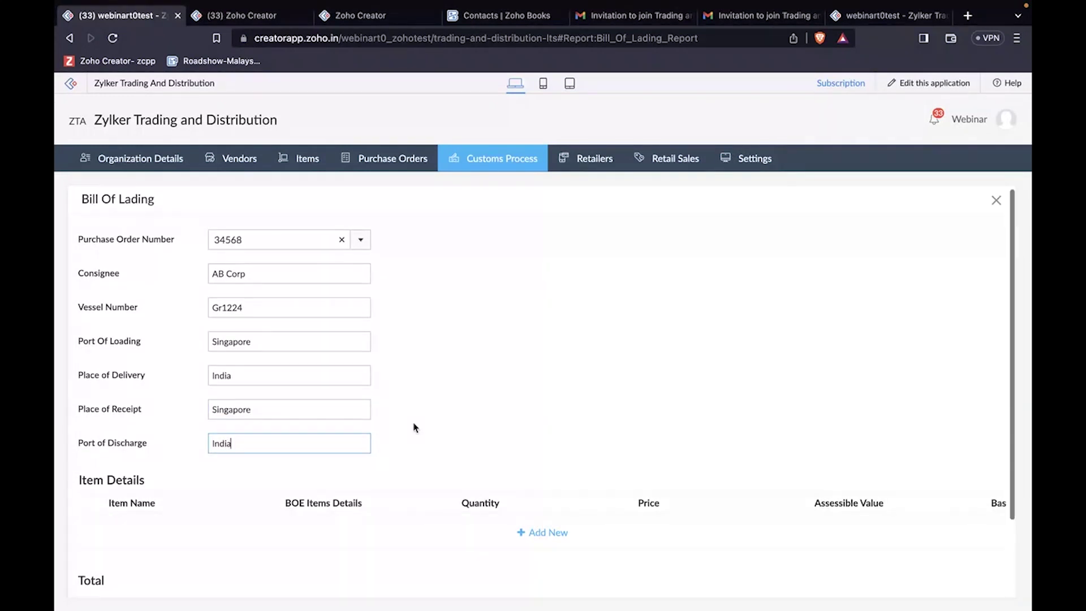
Step: Add a Flybird item row and attach 6467898_pages-to-jpg-0001.jpg as its BOE Items Details
left_click(541, 486)
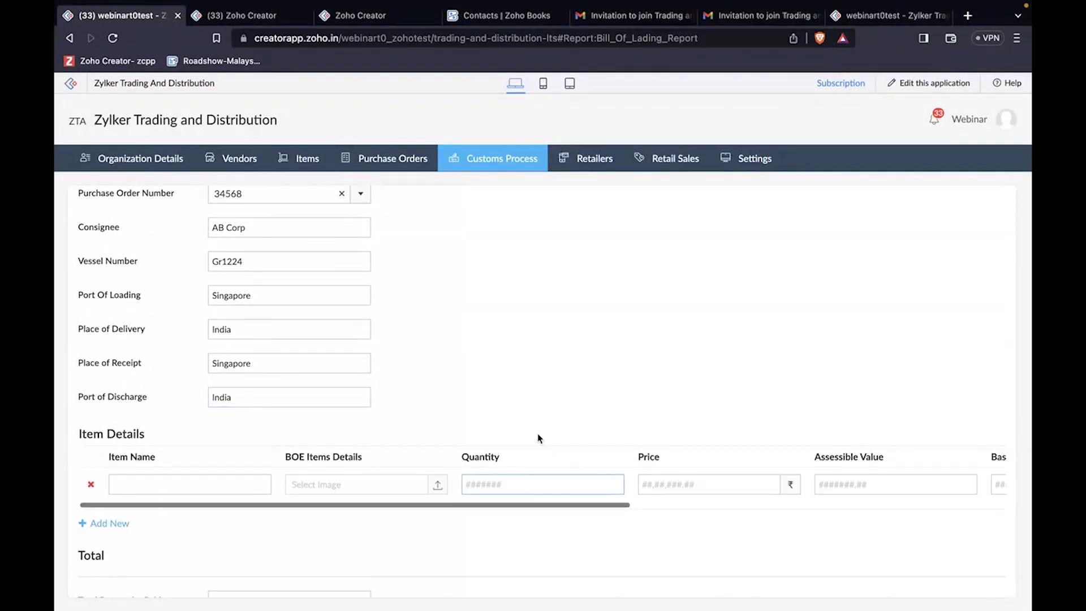
scroll(522, 444, "down", 1)
left_click(254, 453)
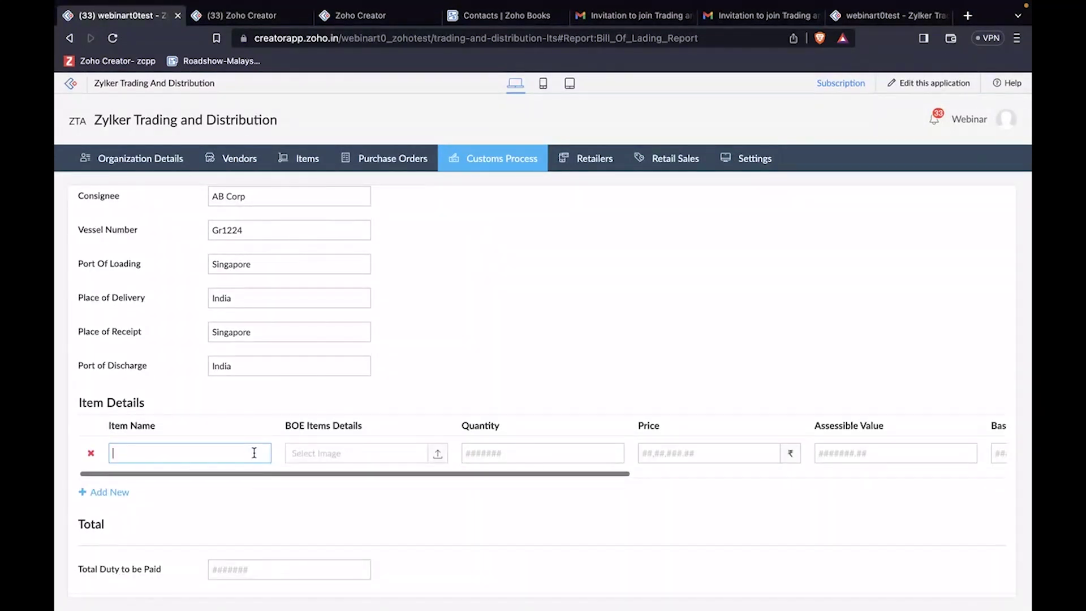
type("Fl")
left_click(357, 454)
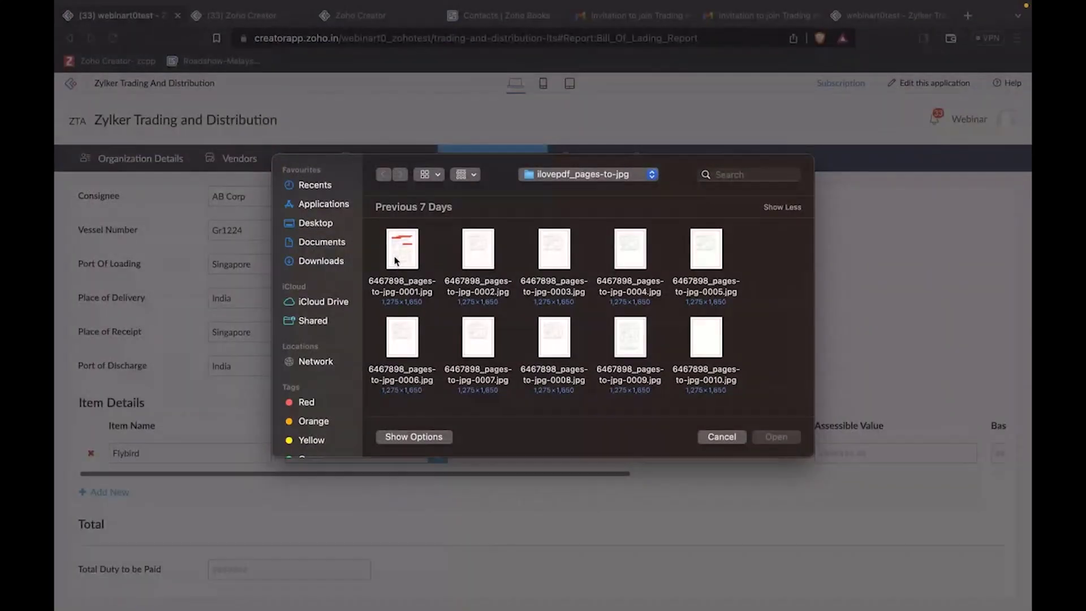
left_click(395, 260)
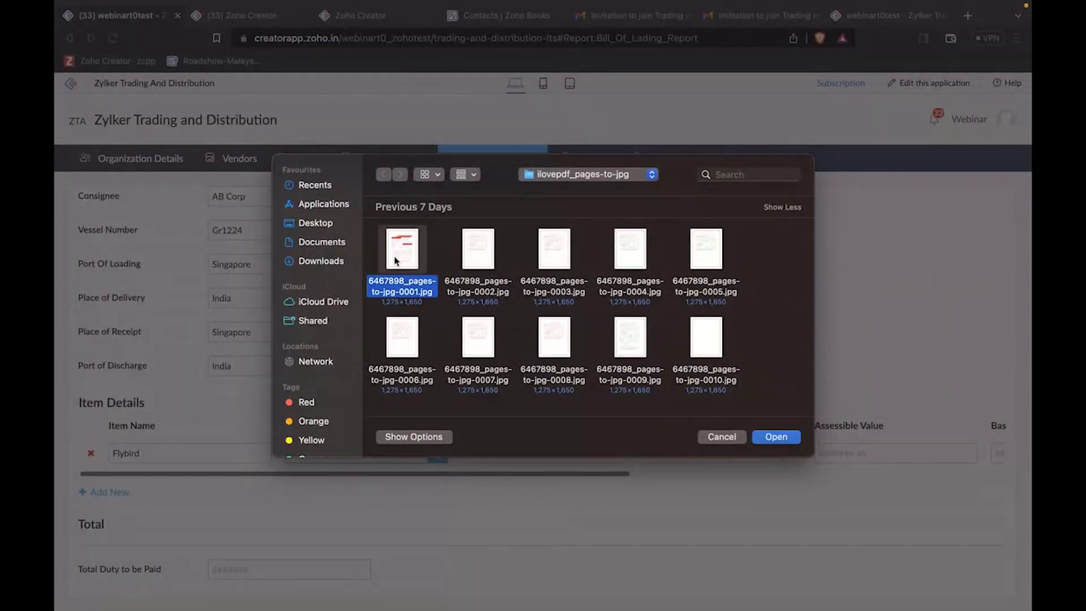
left_click(773, 442)
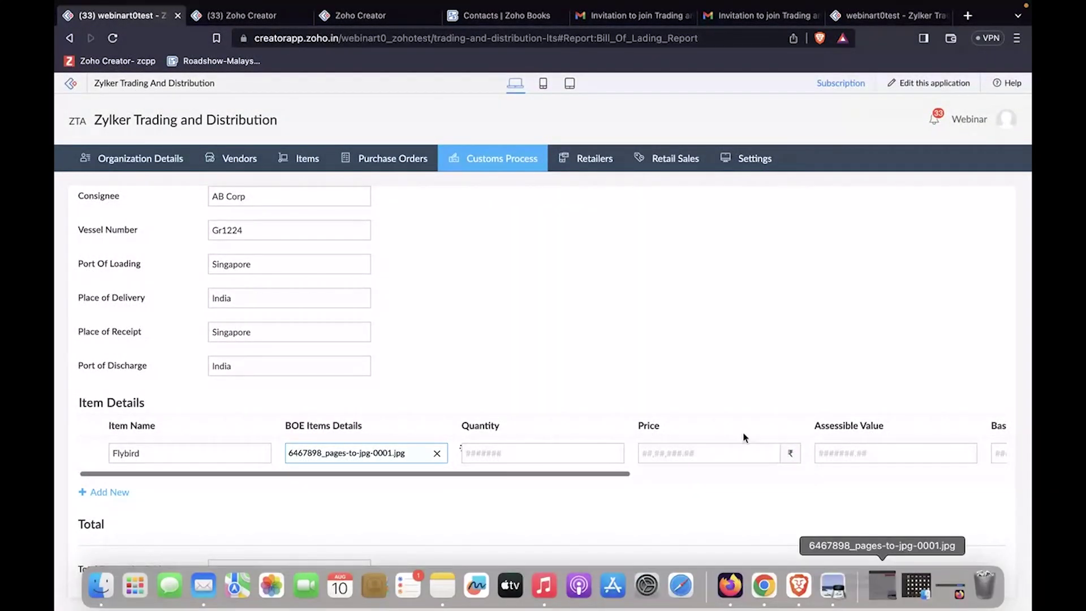
left_click(883, 589)
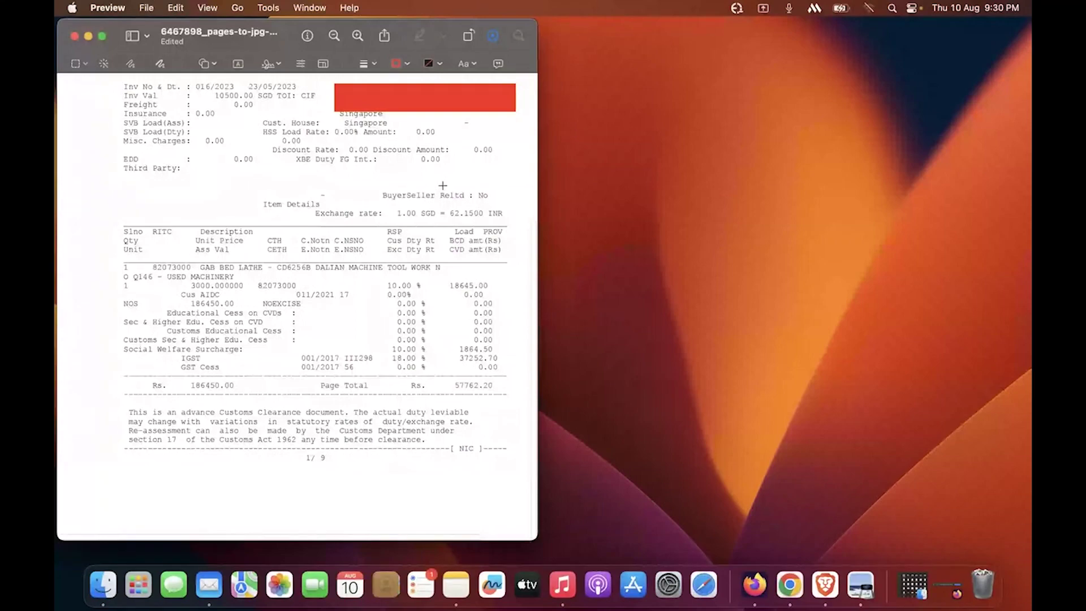
scroll(442, 186, "up", 5)
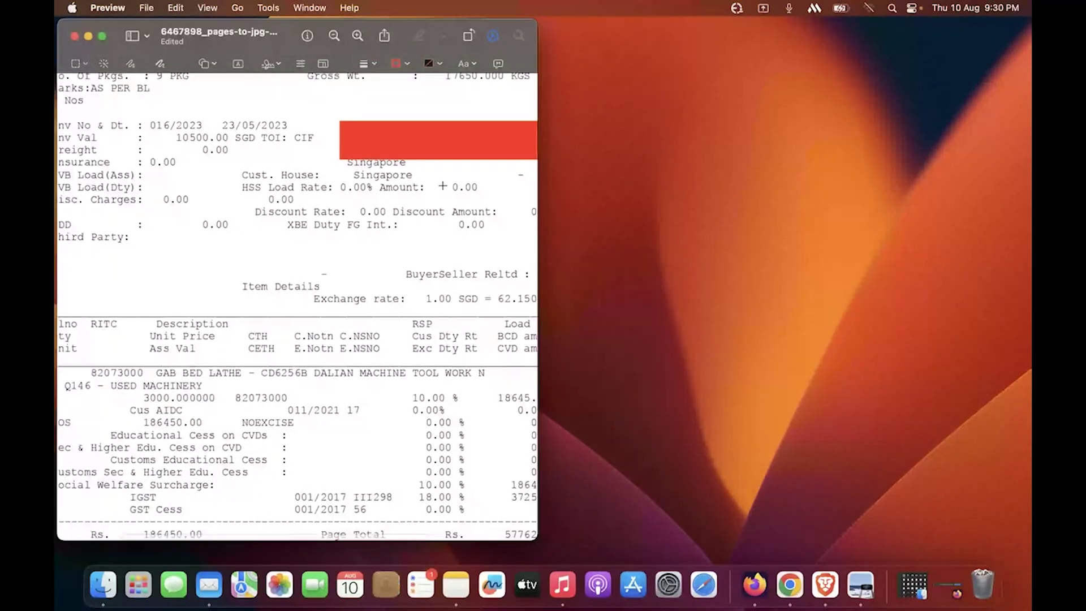
scroll(443, 185, "left", 2)
scroll(443, 185, "down", 6)
scroll(442, 186, "up", 5)
scroll(443, 186, "up", 5)
scroll(443, 186, "left", 1)
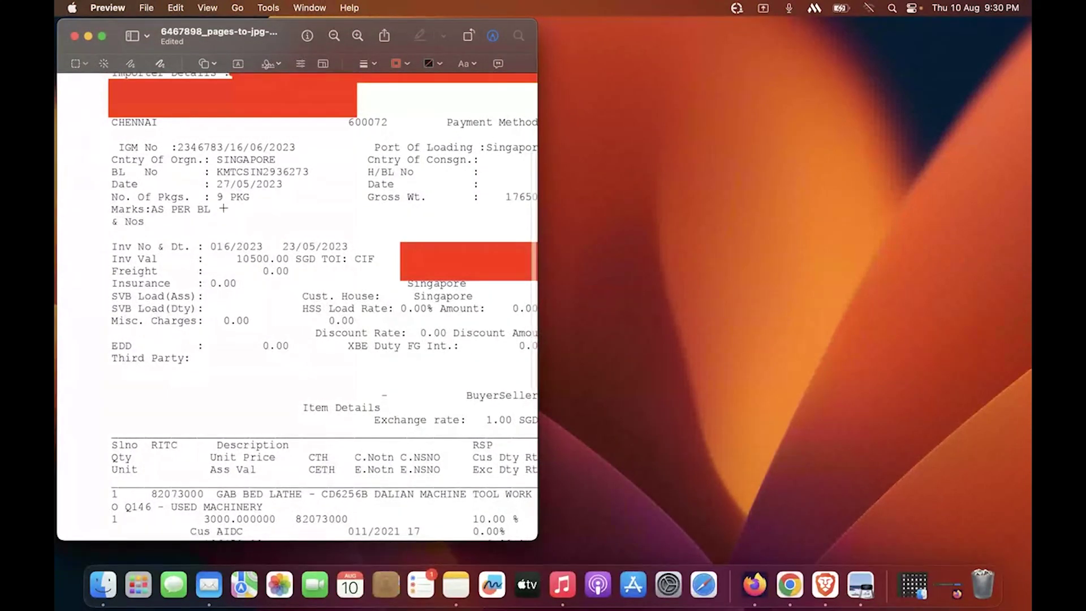
scroll(224, 209, "down", 2)
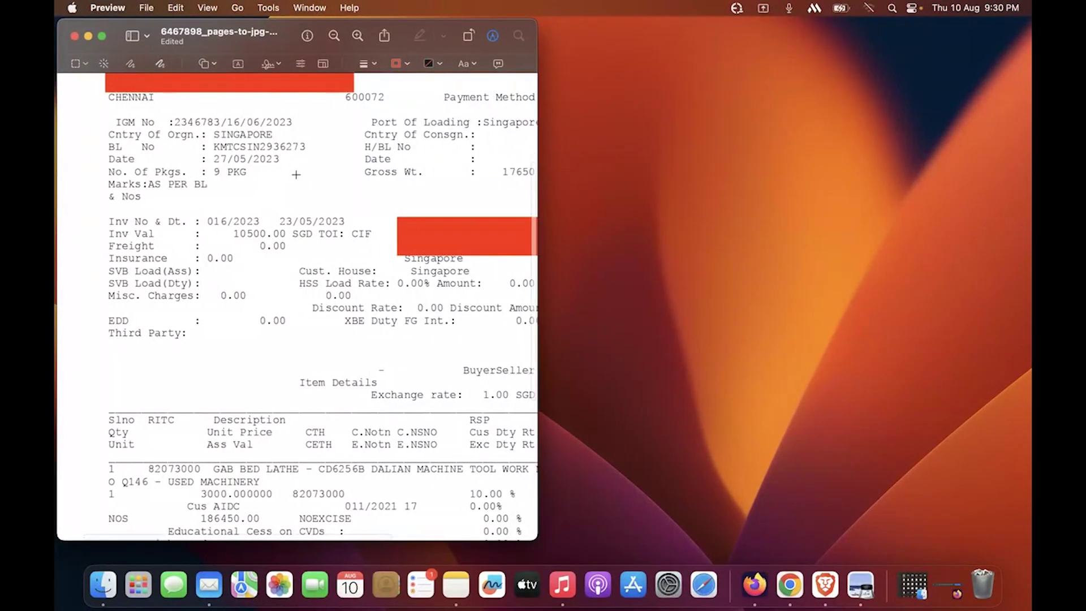
scroll(295, 169, "right", 5)
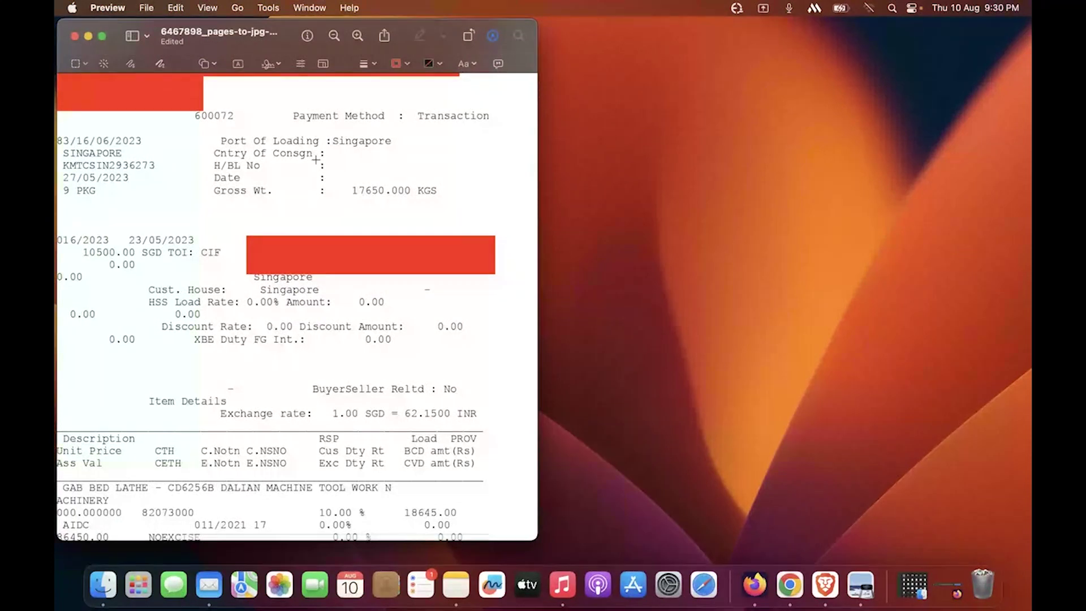
scroll(334, 234, "down", 5)
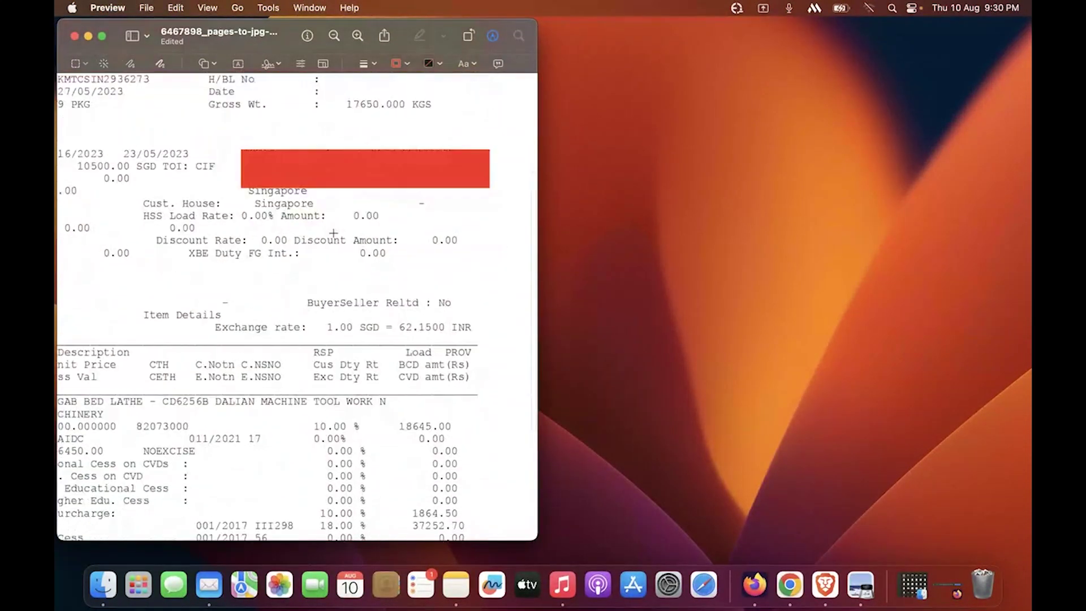
scroll(334, 233, "down", 3)
scroll(334, 233, "left", 5)
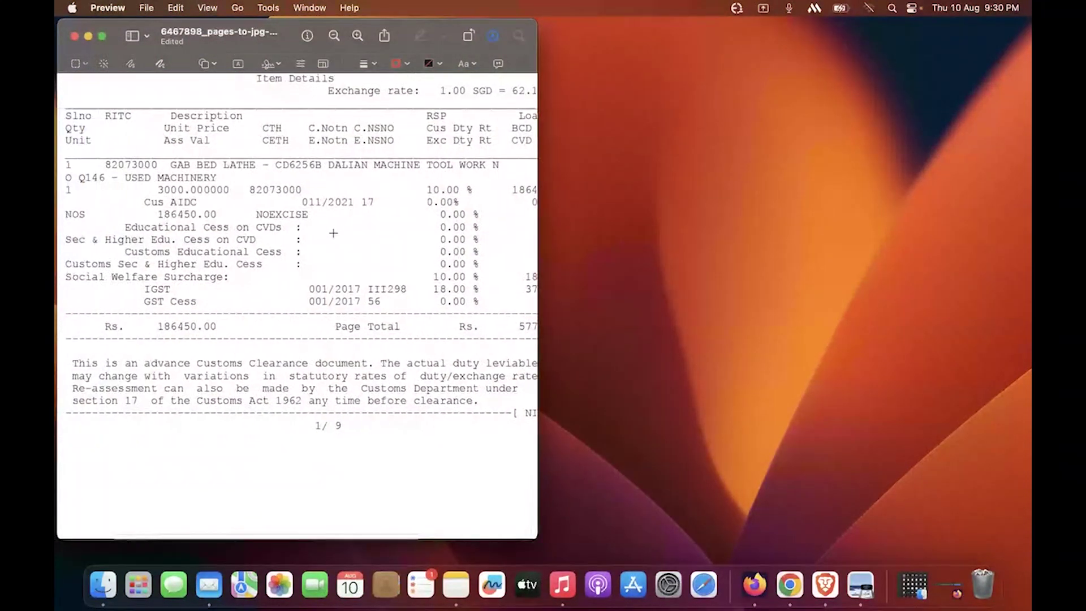
scroll(333, 232, "right", 2)
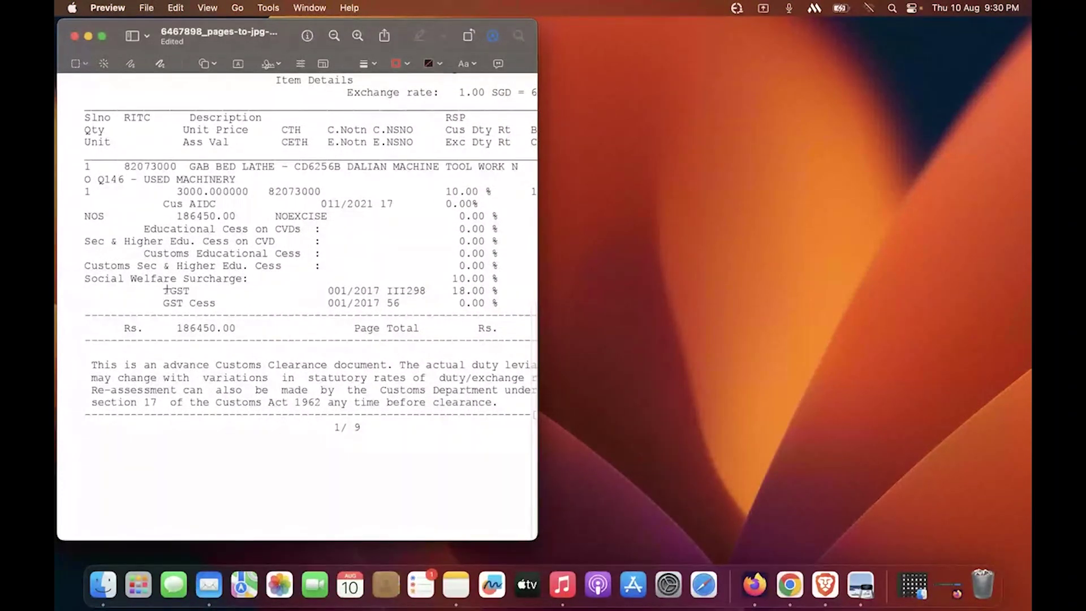
scroll(188, 290, "right", 3)
scroll(181, 280, "right", 2)
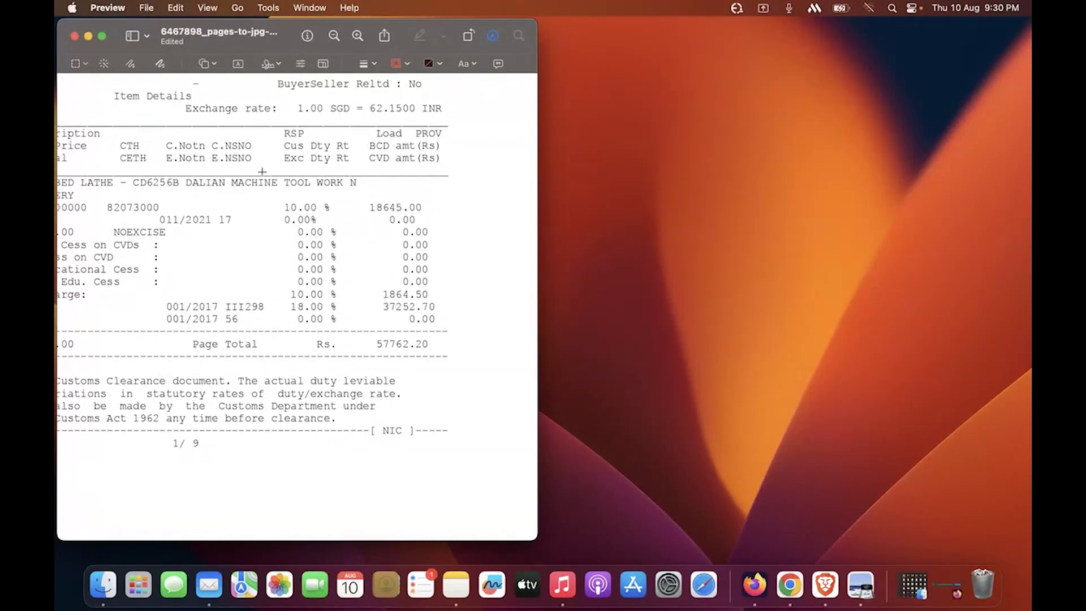
left_click(88, 37)
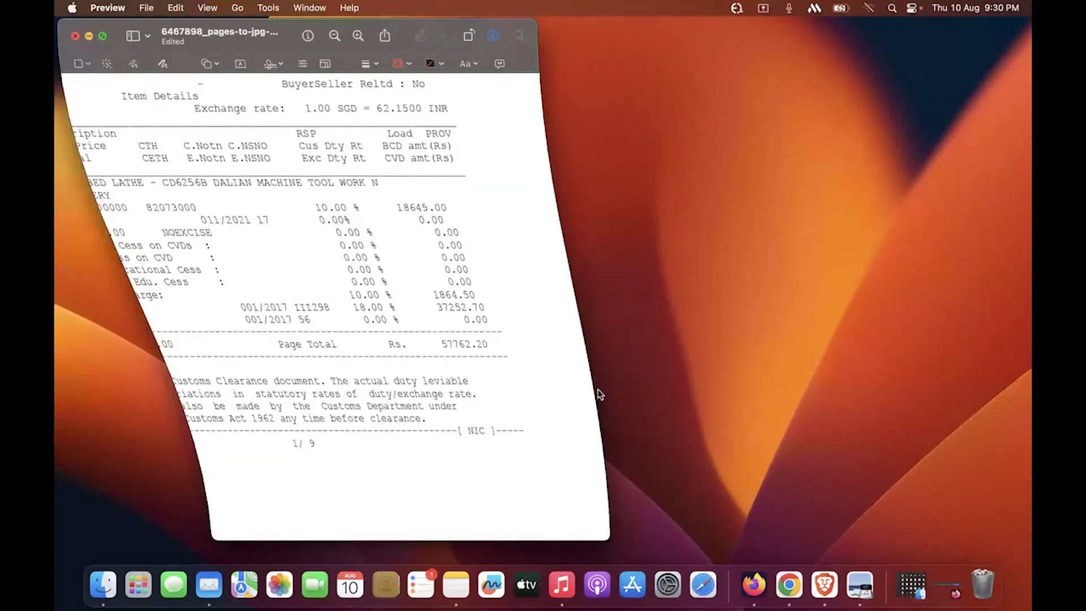
left_click(730, 585)
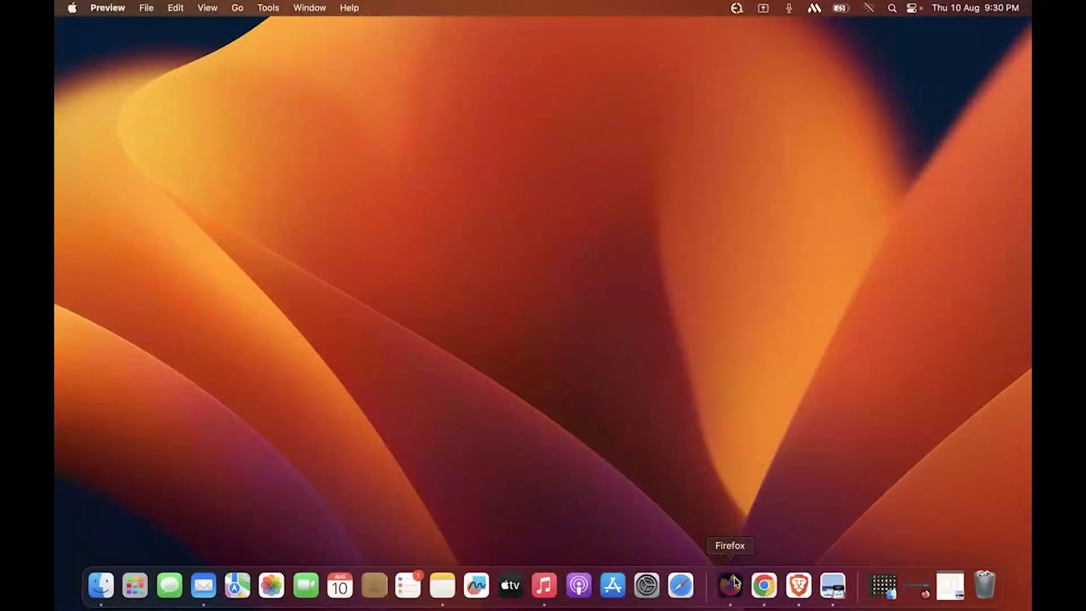
key("ctrl+Right")
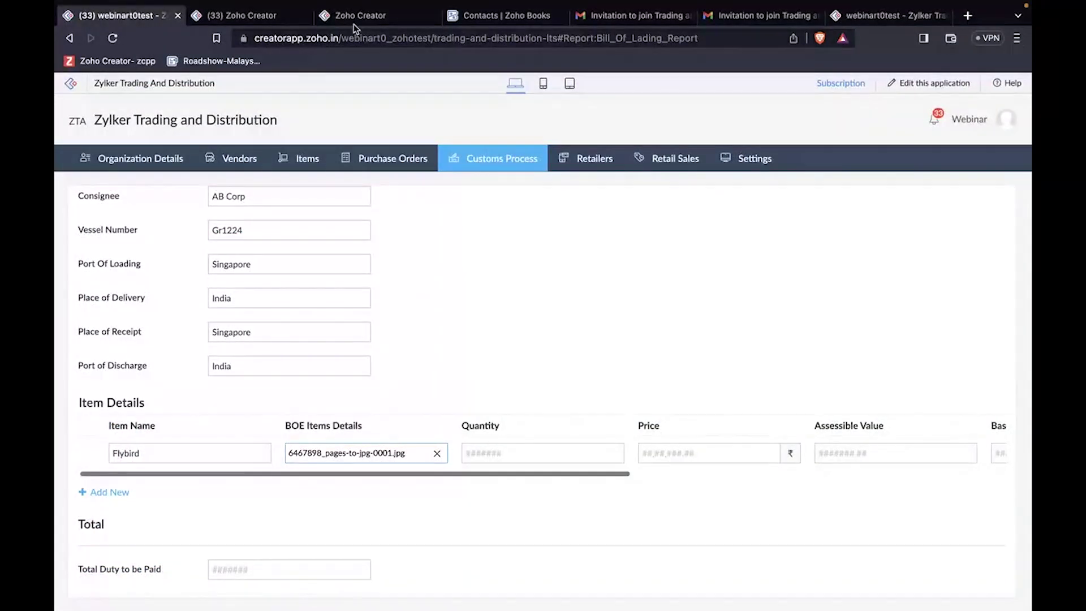
Step: Switch to the Zoho Creator tab showing the Bill of Entry_New OCR model details
left_click(354, 22)
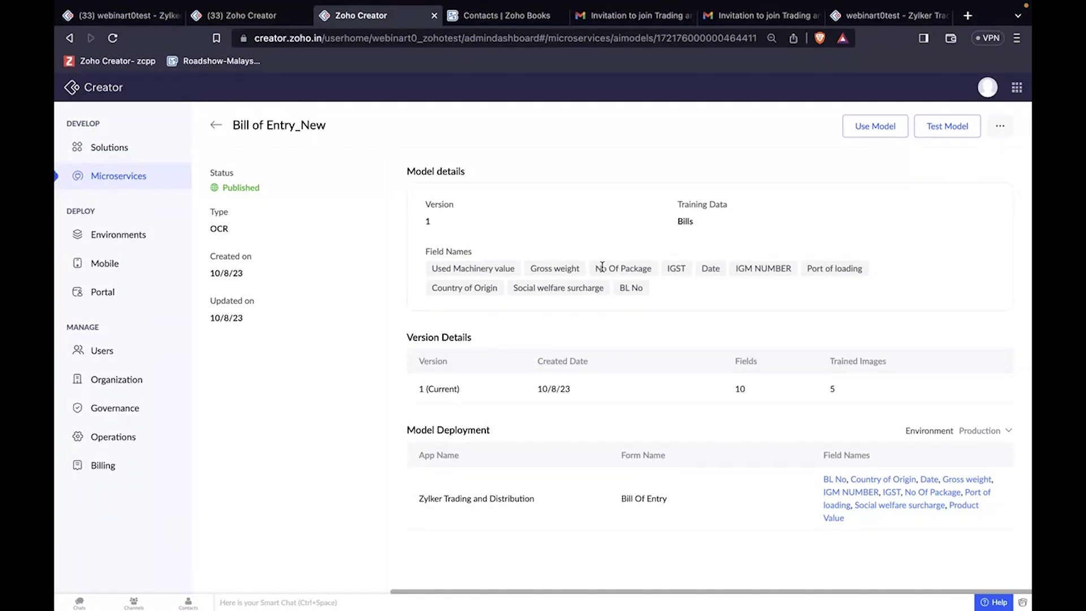
Step: Return to the Zylker Trading and Distribution bill of lading form in the first tab
left_click(142, 22)
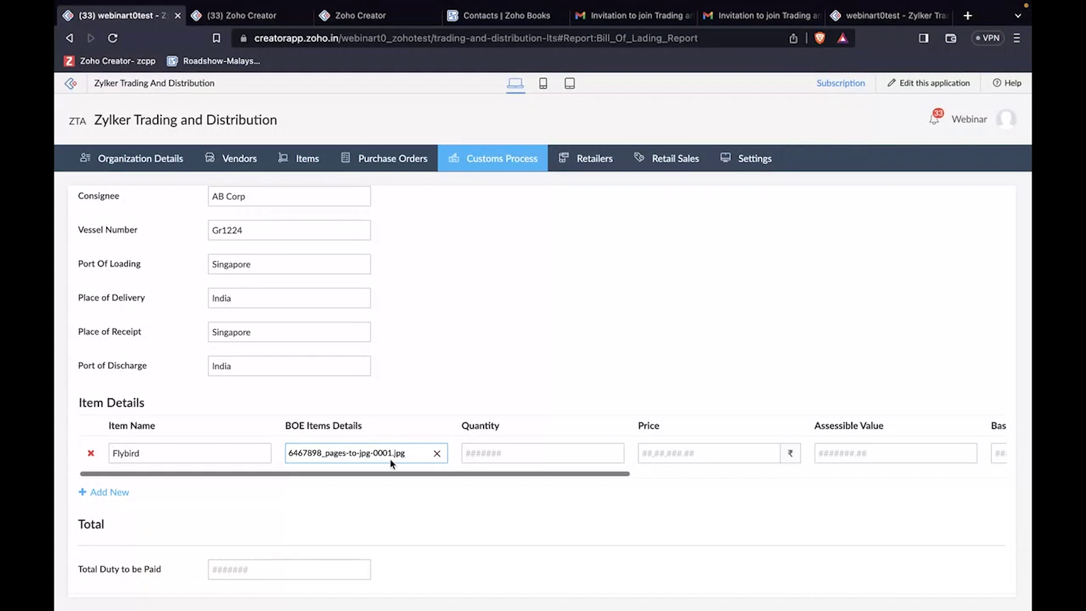
Step: Autofill the Flybird row: quantity 10, price 50,000.00, assessible value 10000, basic customs duty 1000
scroll(568, 456, "right", 10)
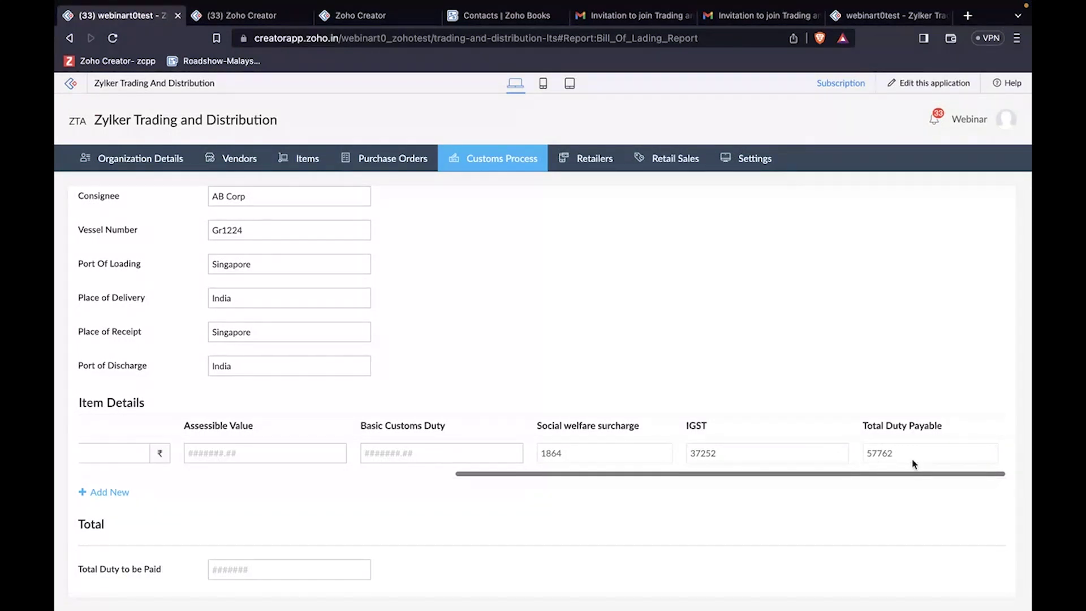
scroll(574, 446, "left", 2)
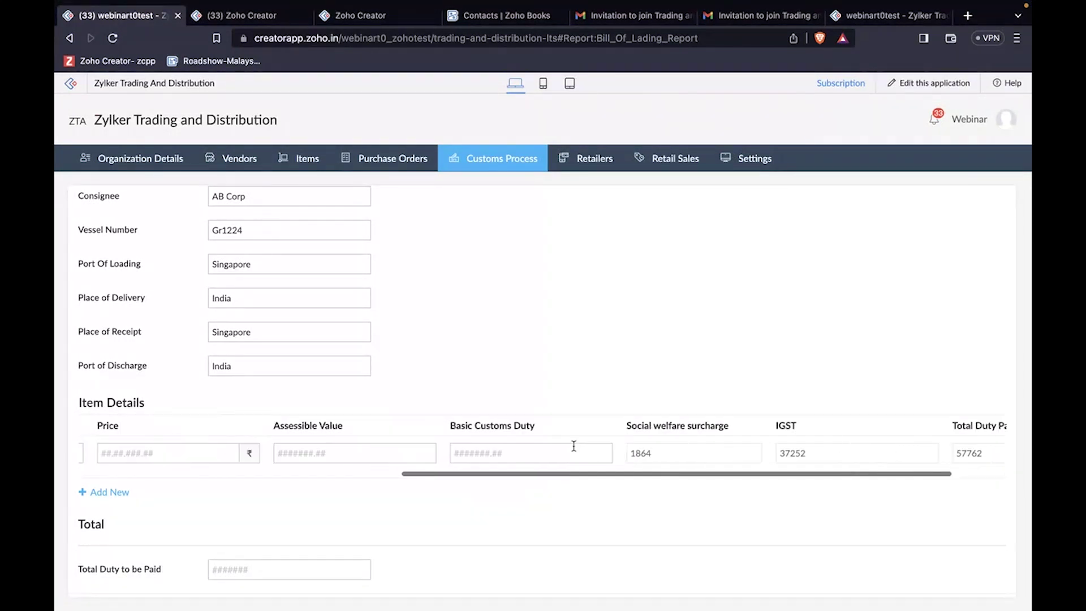
scroll(574, 447, "left", 3)
left_click(359, 453)
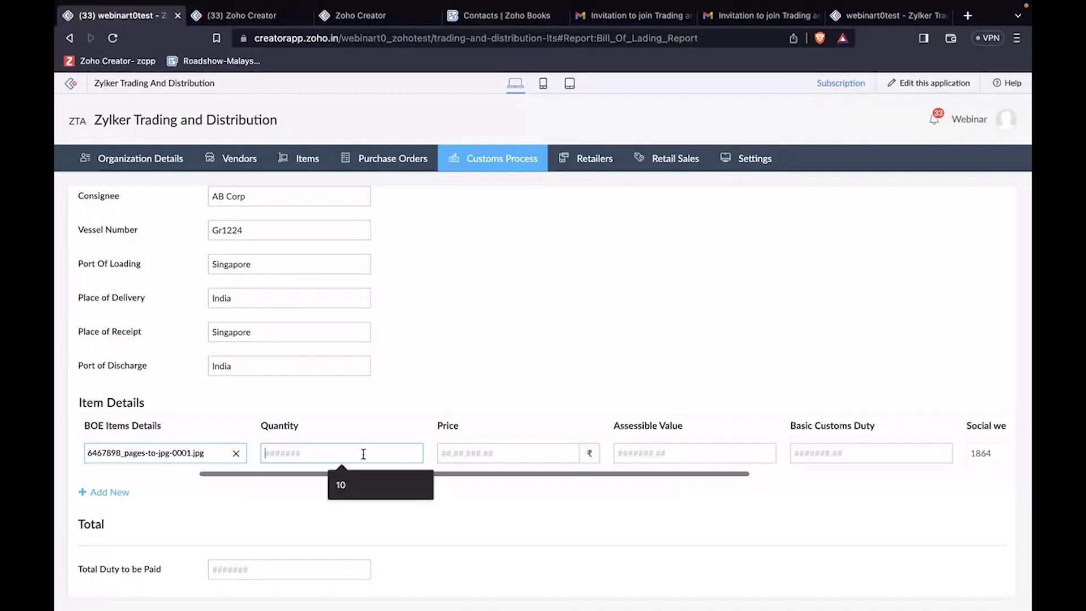
left_click(364, 483)
left_click(474, 453)
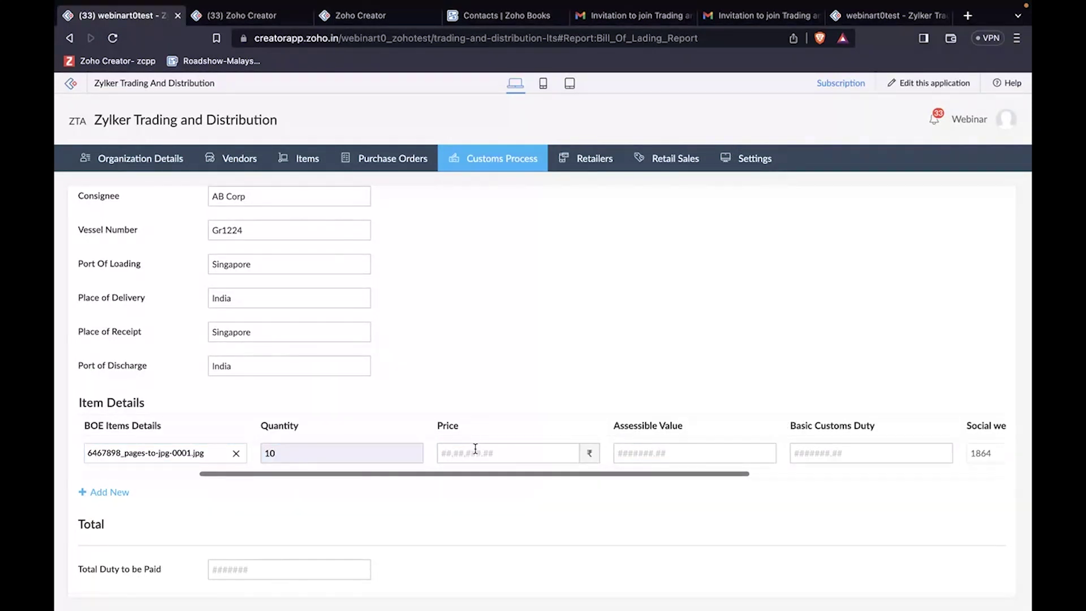
left_click(532, 488)
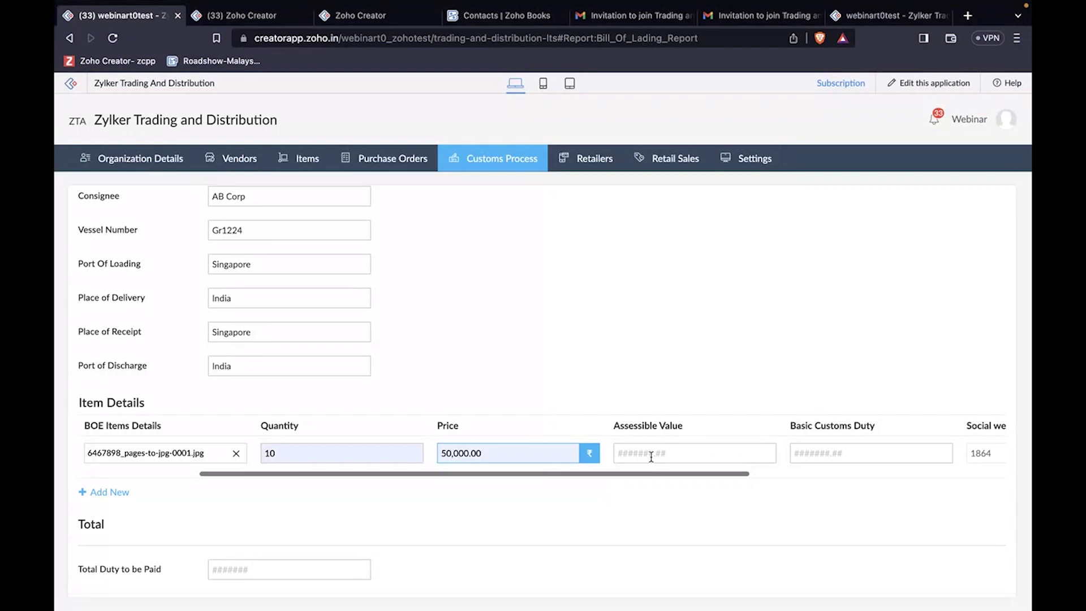
left_click(651, 457)
left_click(697, 487)
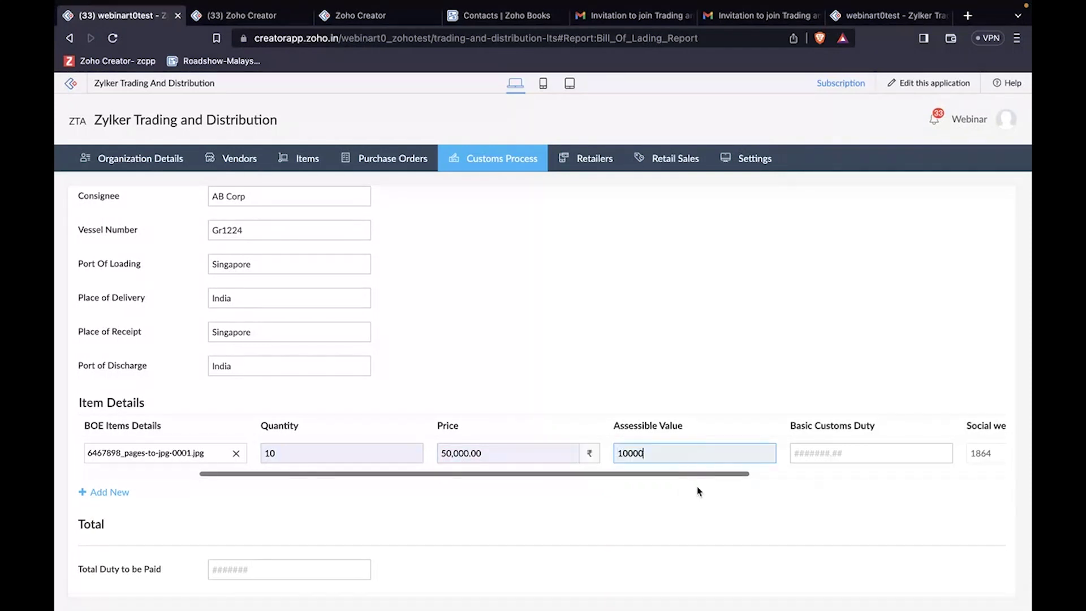
left_click(819, 454)
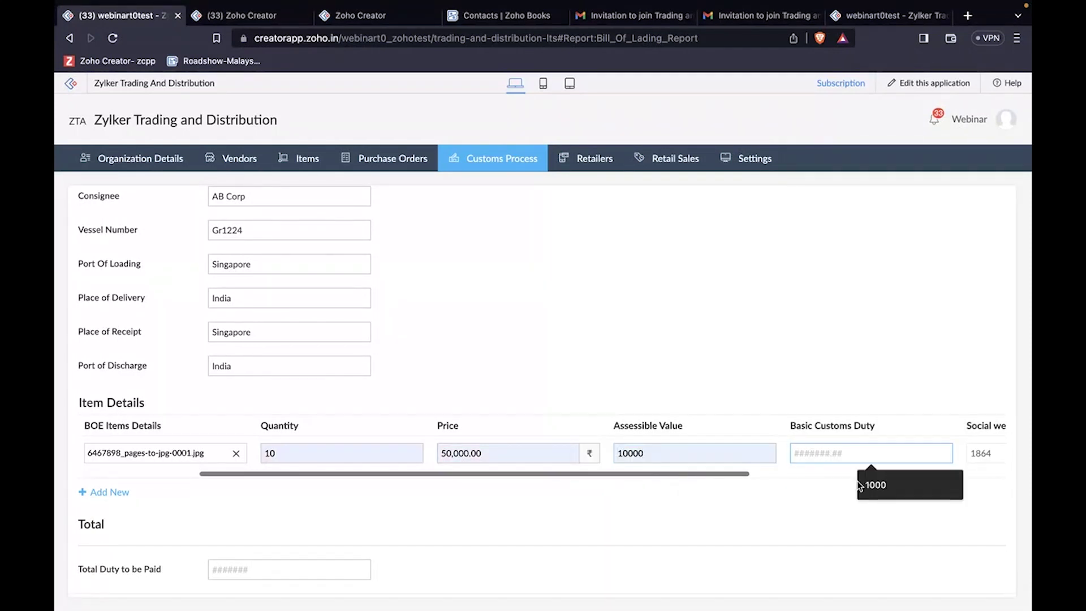
left_click(861, 485)
Step: Fill Total Duty to be Paid with 57762 and submit the bill of lading
scroll(865, 453, "right", 6)
scroll(866, 461, "left", 4)
scroll(866, 461, "right", 5)
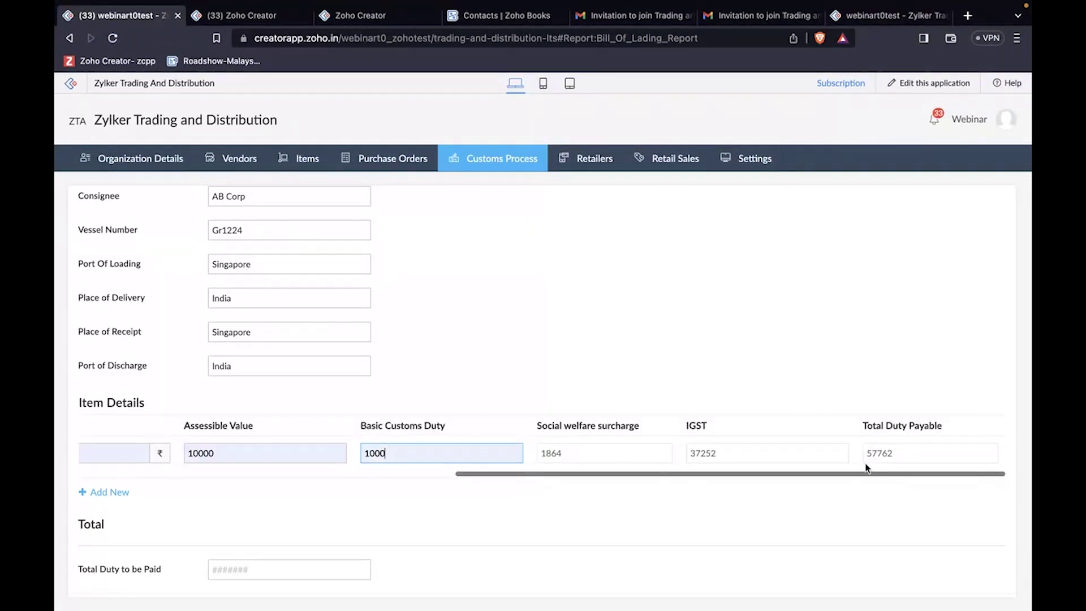
scroll(448, 520, "down", 1)
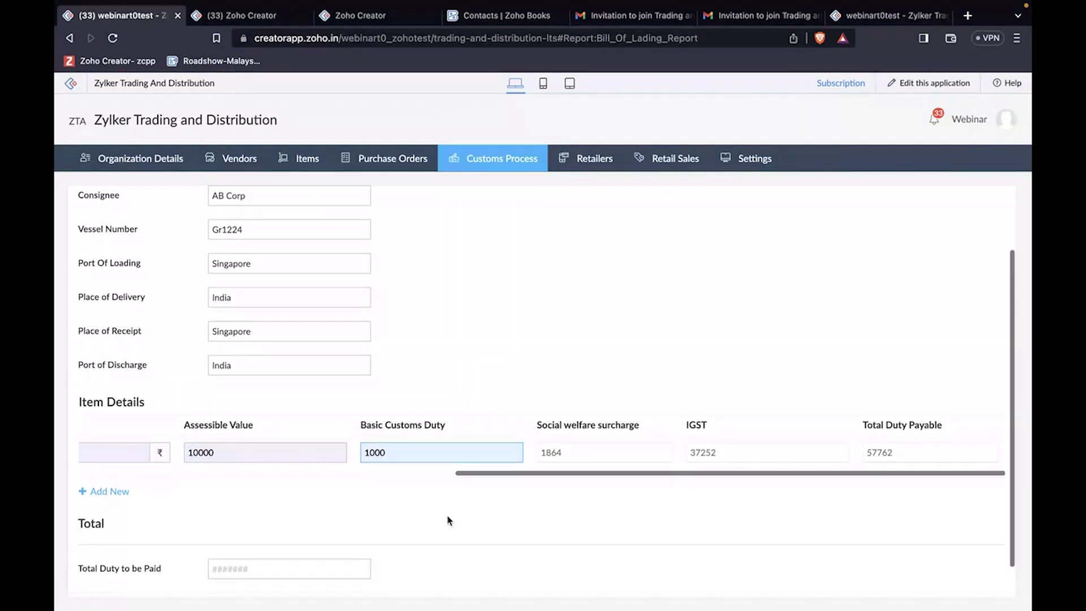
scroll(449, 519, "down", 1)
left_click(339, 532)
left_click(305, 567)
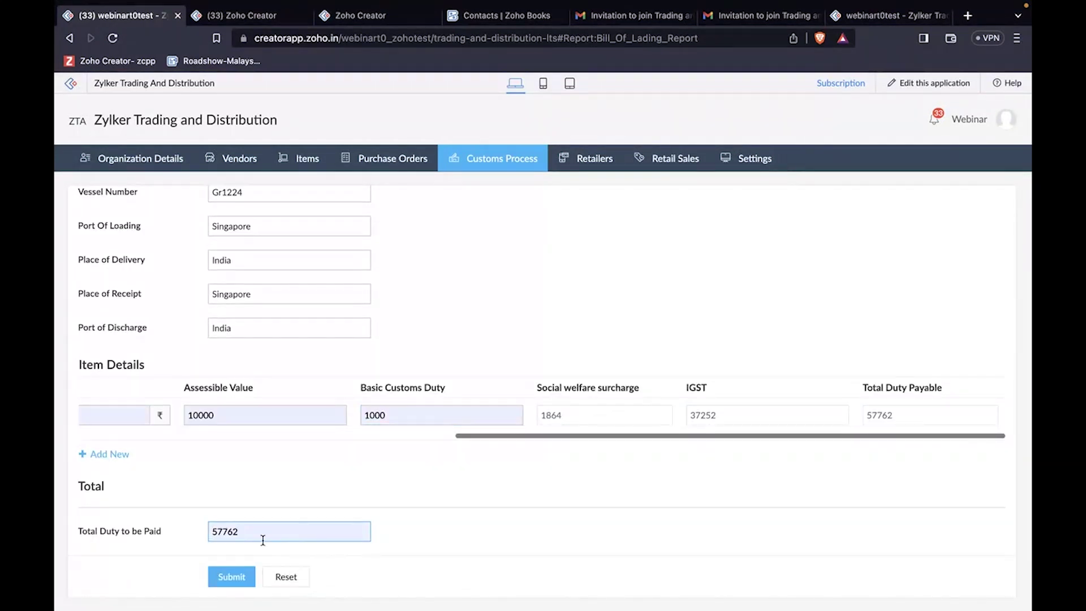
left_click(244, 575)
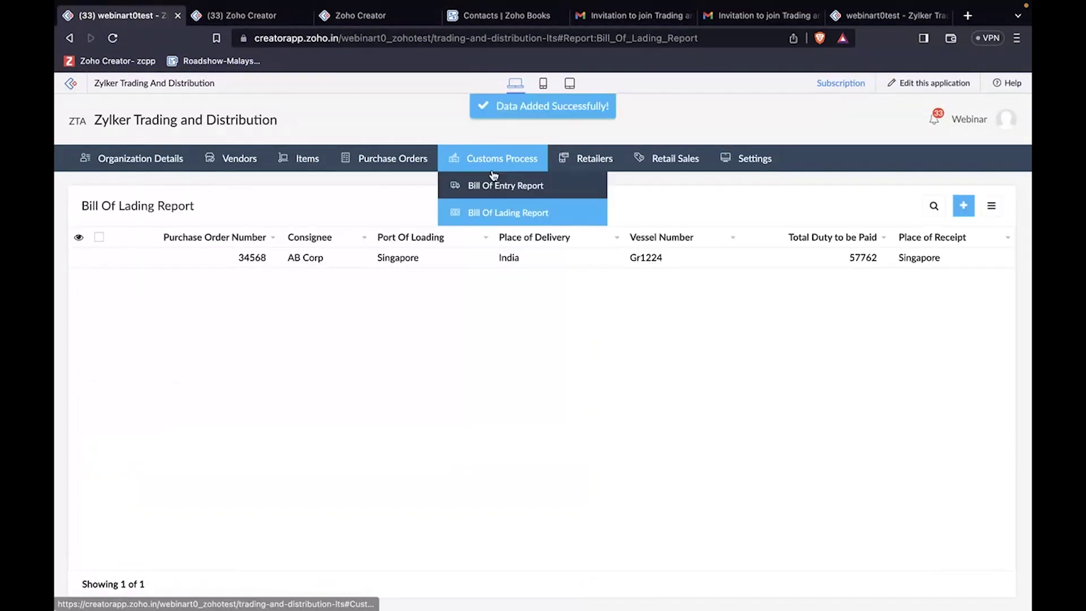
Step: Start a new Bill Of Entry record from the Bill Of Entry Report, linked to PO 34568
left_click(488, 220)
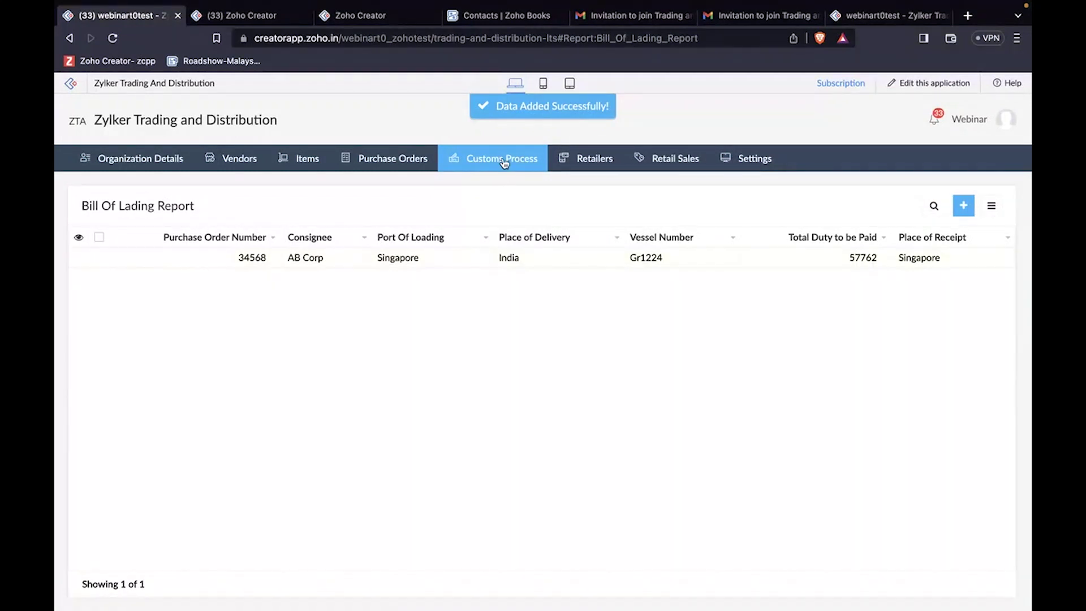
mouse_move(502, 162)
left_click(500, 189)
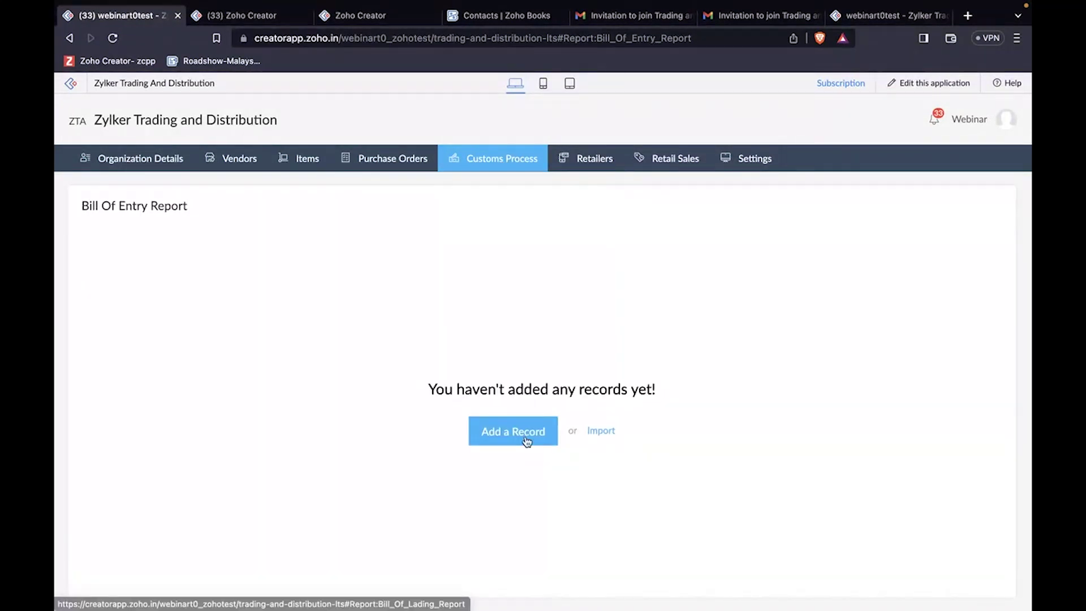
left_click(526, 438)
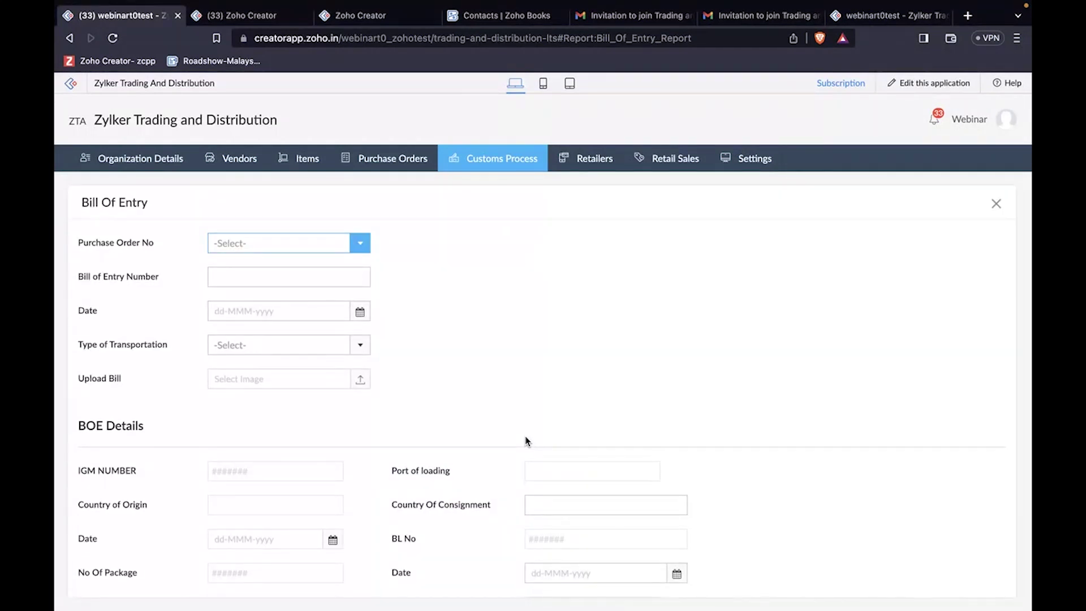
left_click(316, 249)
left_click(292, 287)
Step: Set entry number 12267, date 10-Aug-2023, transport Ship, and upload the bill jpg
left_click(288, 272)
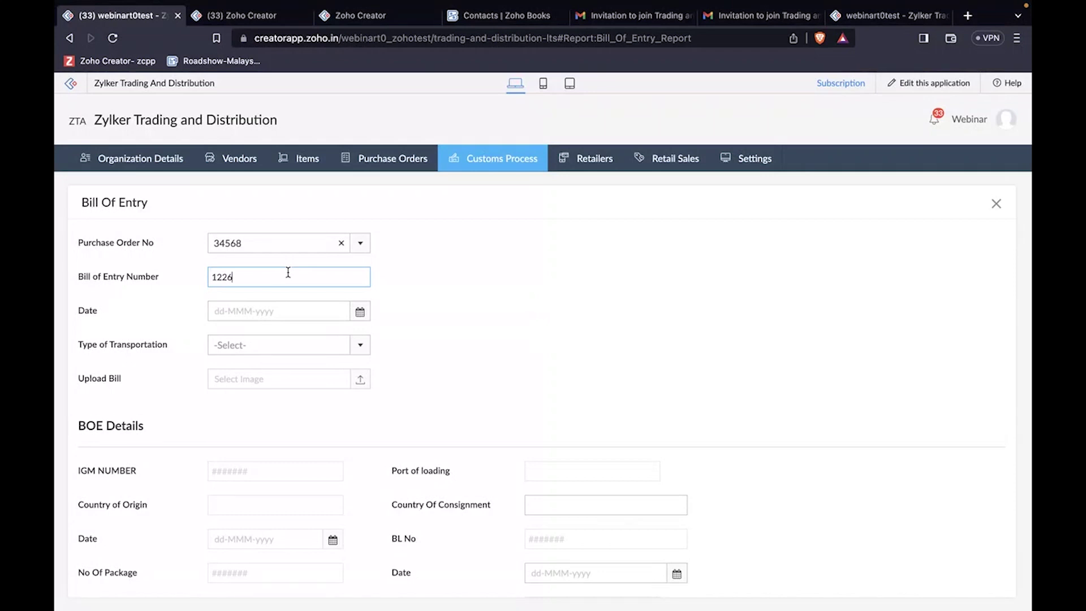
left_click(282, 317)
left_click(328, 410)
left_click(315, 352)
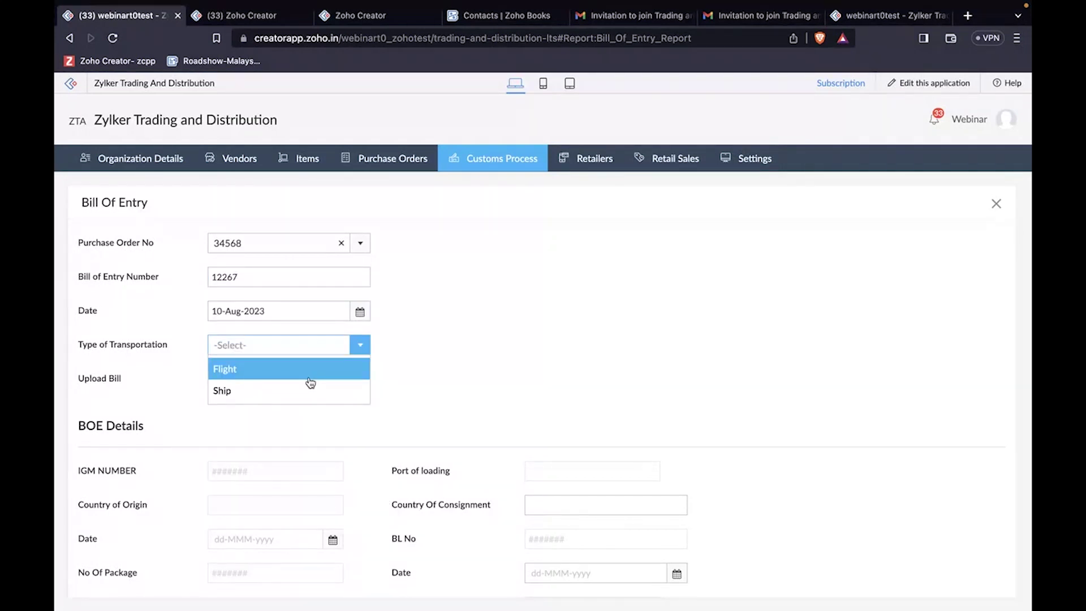
left_click(308, 388)
left_click(306, 387)
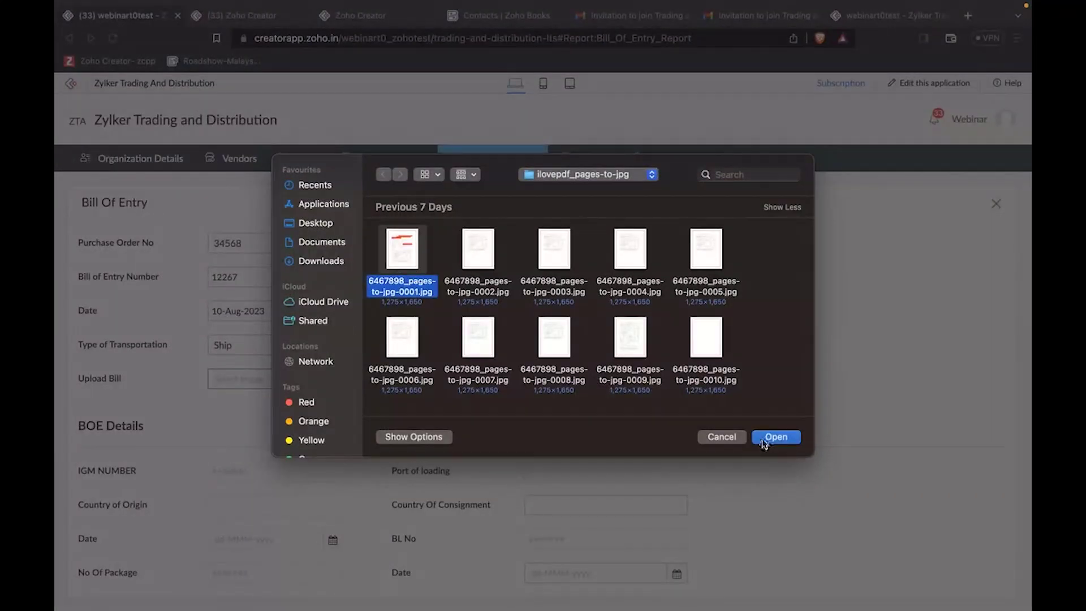
left_click(776, 437)
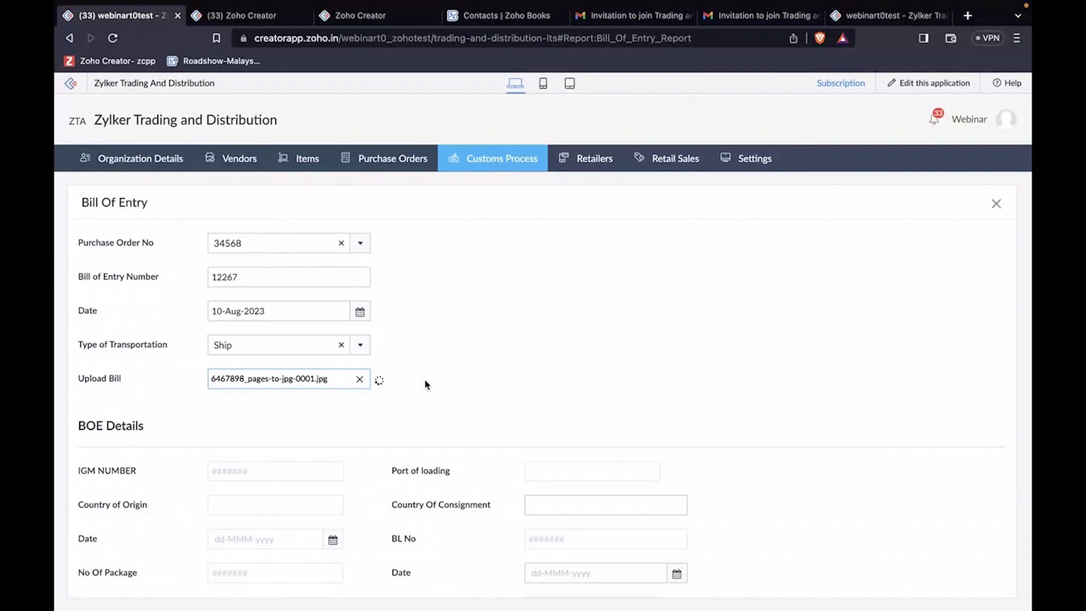
scroll(425, 385, "down", 5)
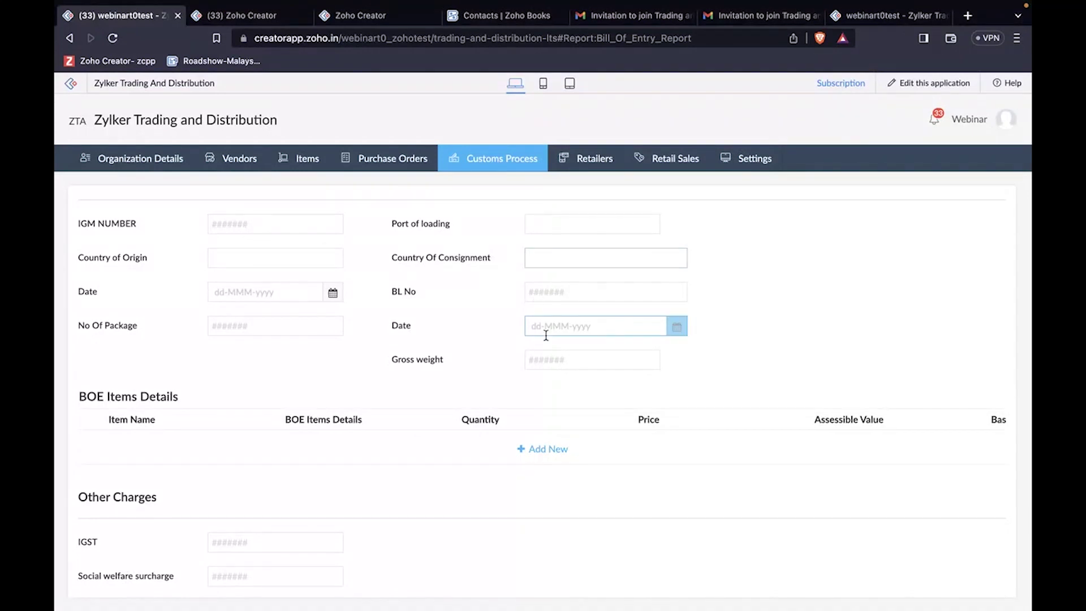
Step: Enter Singapore as consignment country, pick BOE date 10-Aug-2023, and add a Flybird item row
scroll(495, 393, "down", 1)
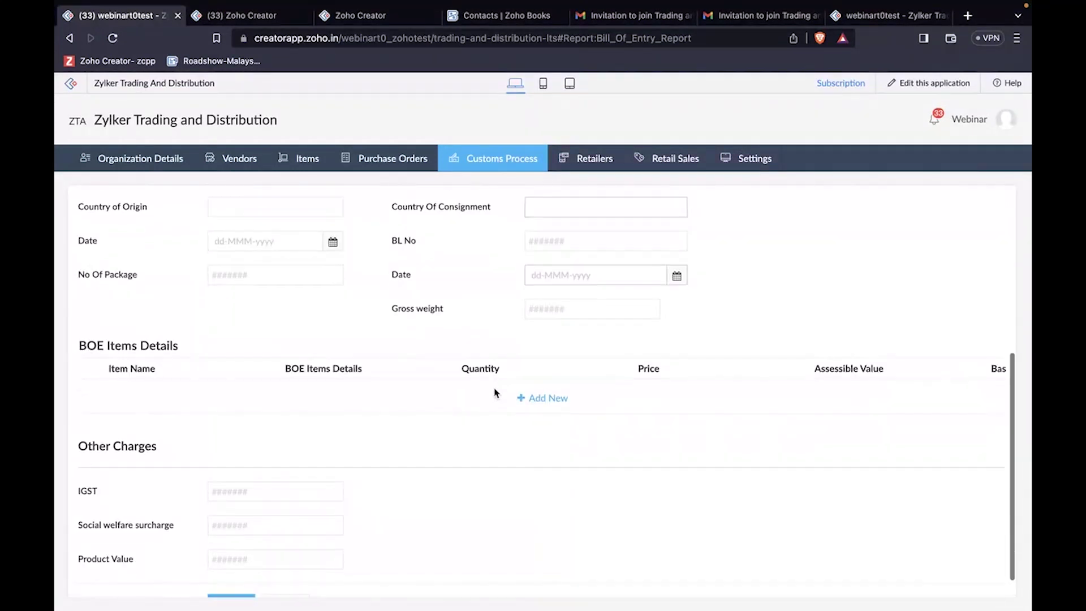
scroll(495, 392, "down", 1)
scroll(318, 459, "up", 5)
scroll(318, 457, "down", 5)
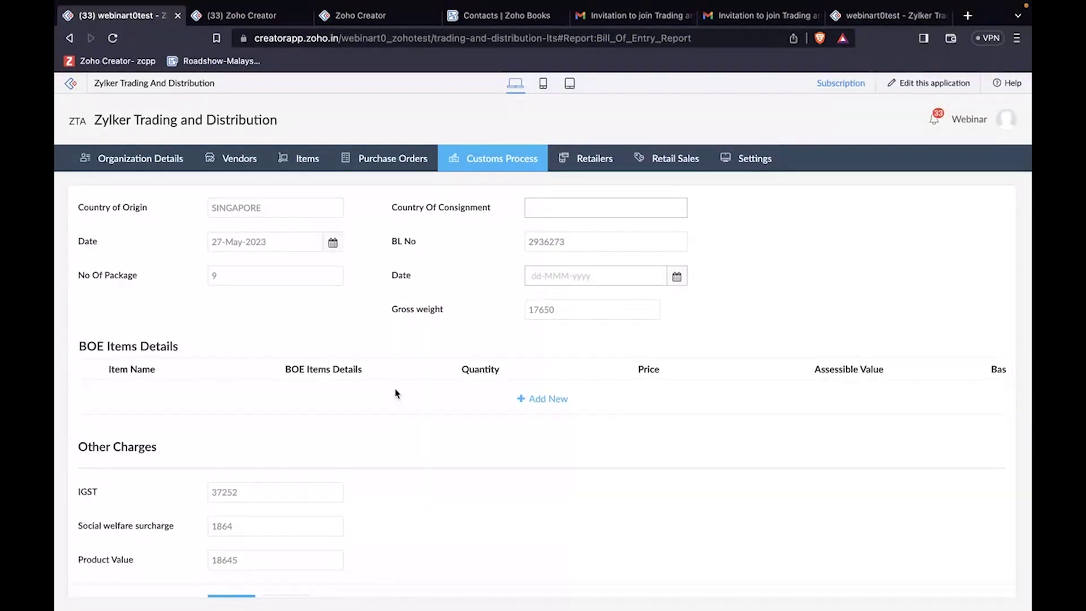
scroll(396, 393, "up", 4)
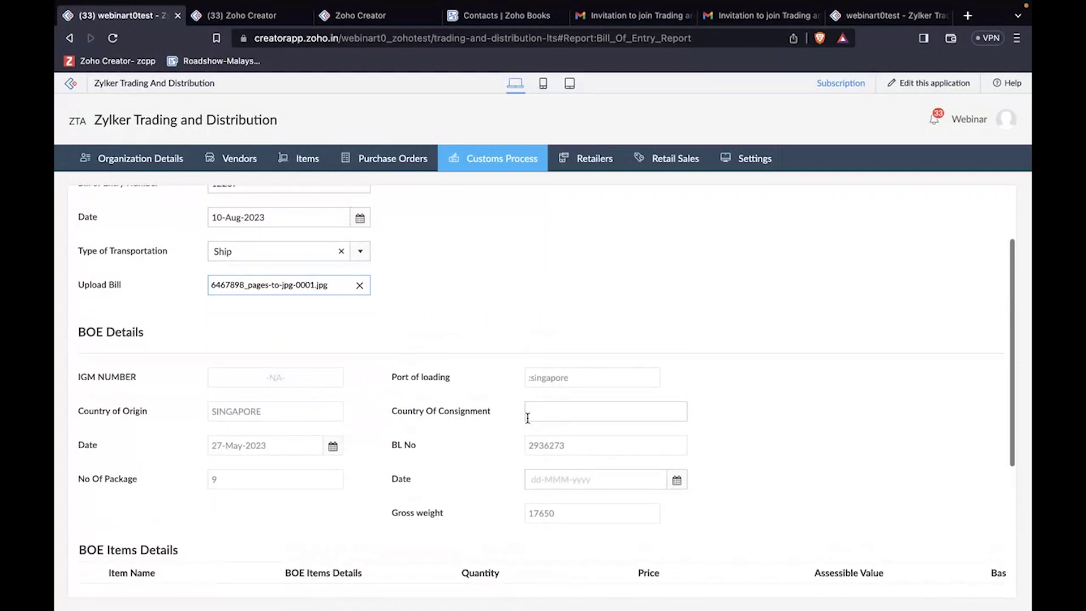
left_click(550, 418)
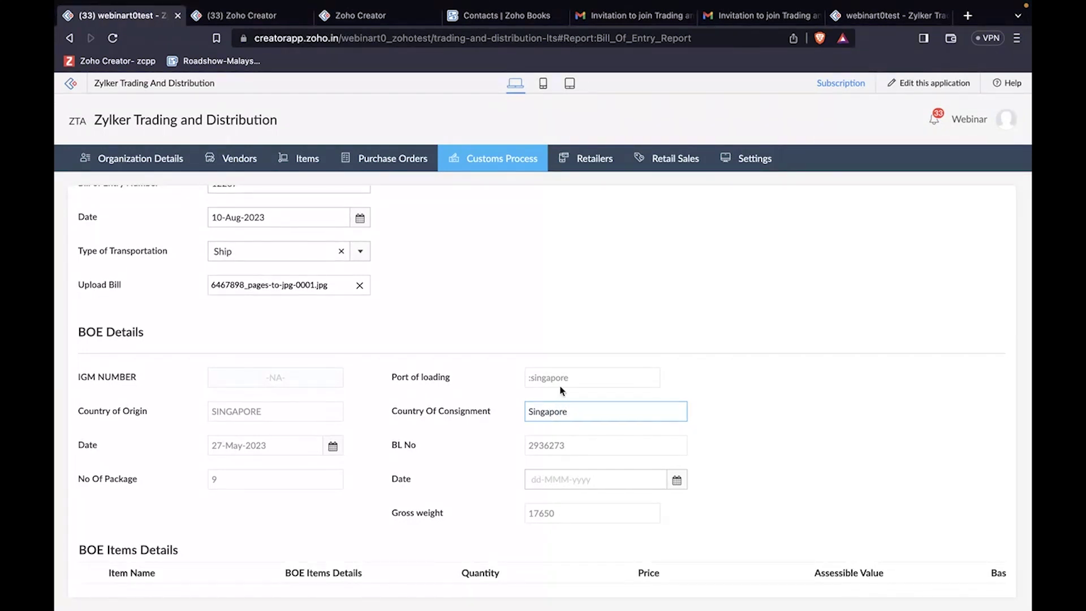
scroll(628, 388, "down", 3)
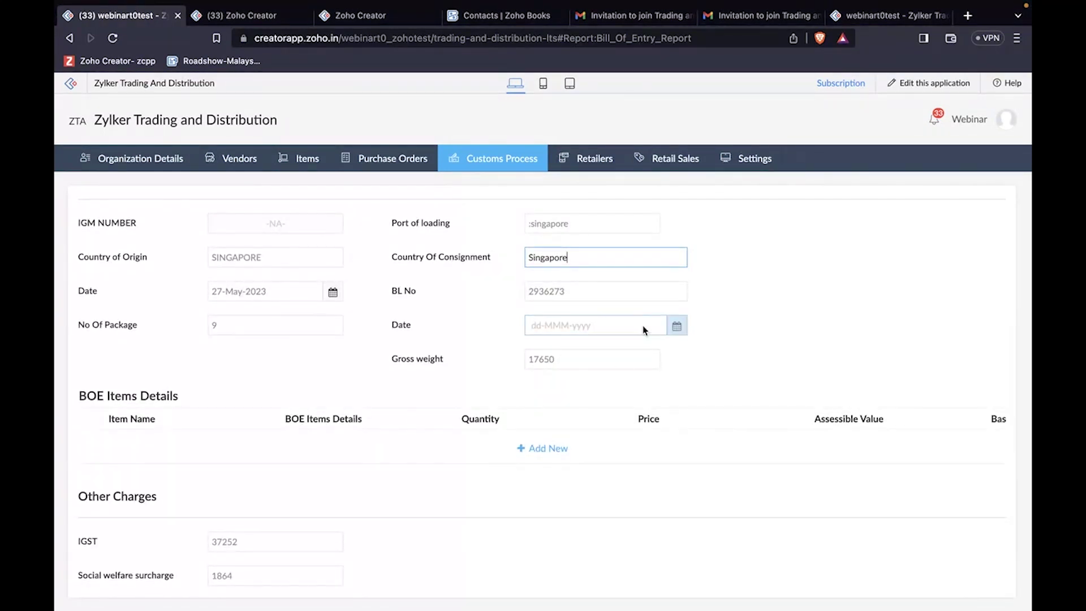
left_click(644, 328)
left_click(644, 428)
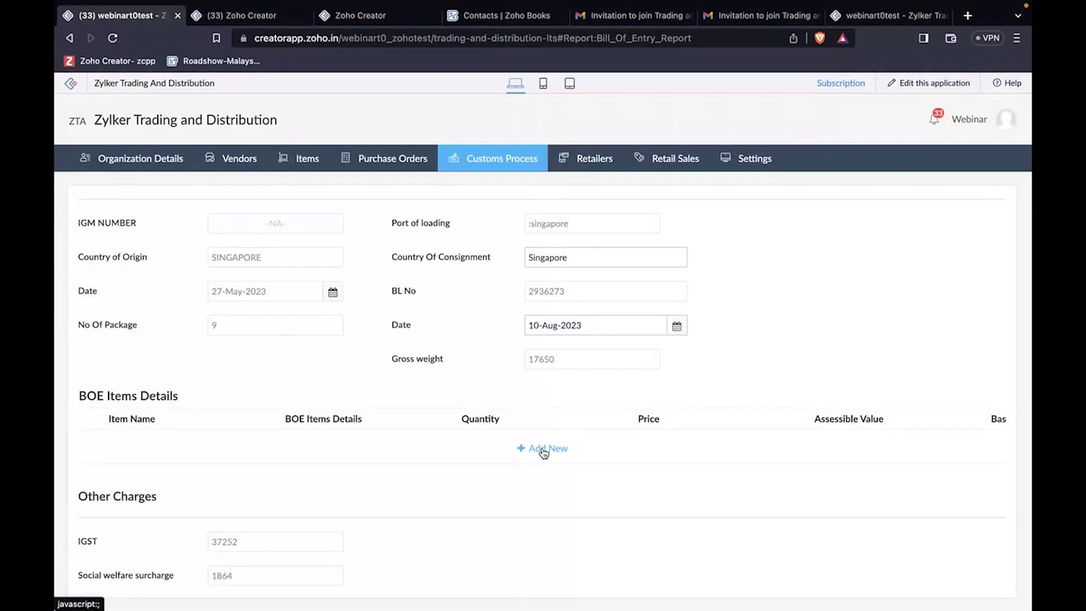
left_click(544, 449)
left_click(213, 452)
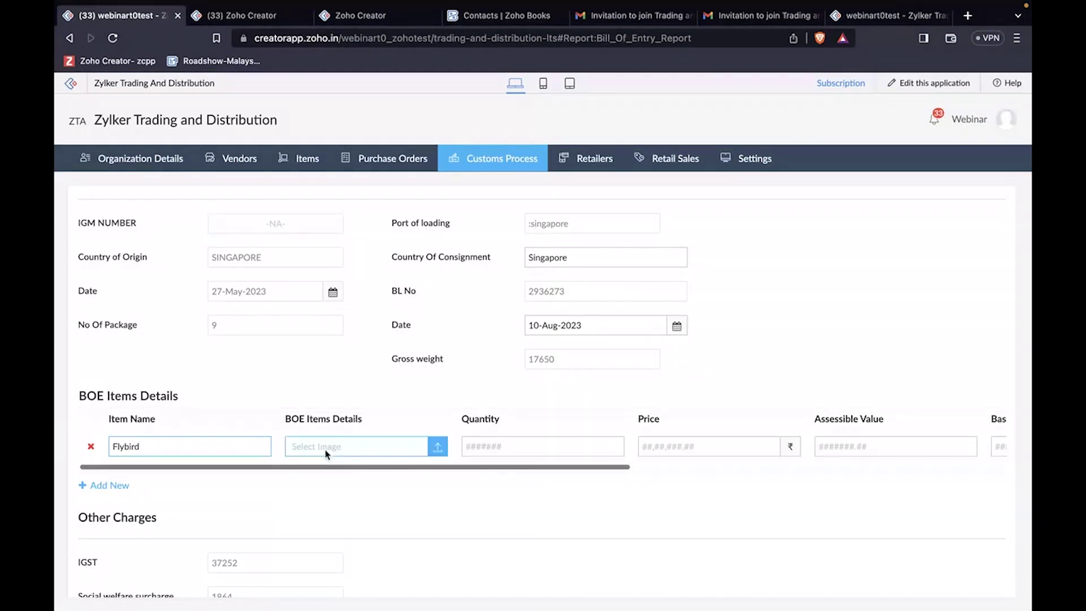
Step: Attach the jpg image to the BOE Items Details row
left_click(437, 446)
left_click(414, 266)
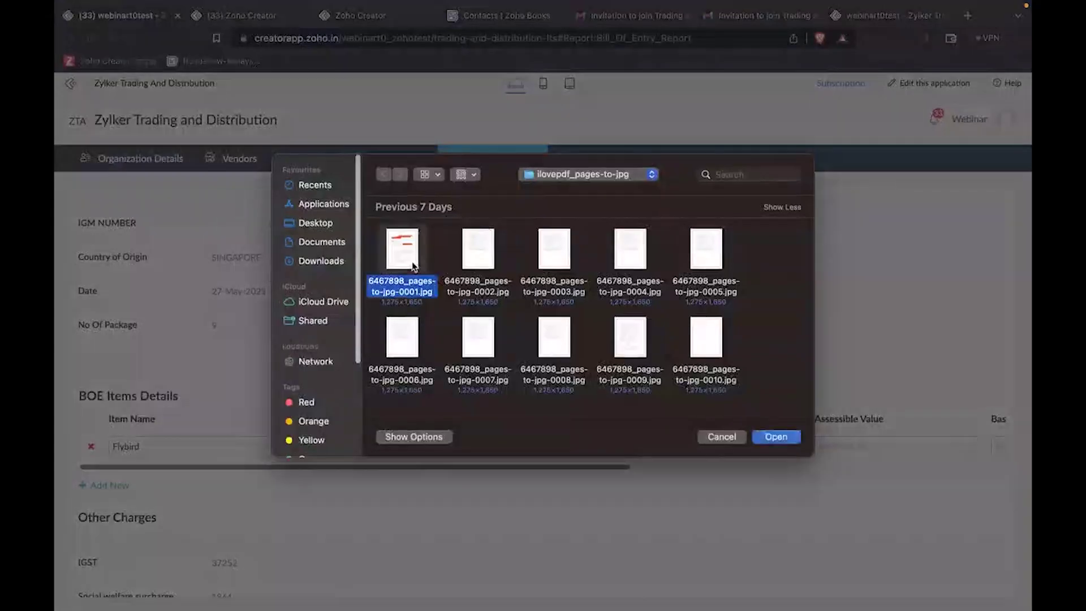
left_click(775, 436)
scroll(817, 444, "right", 10)
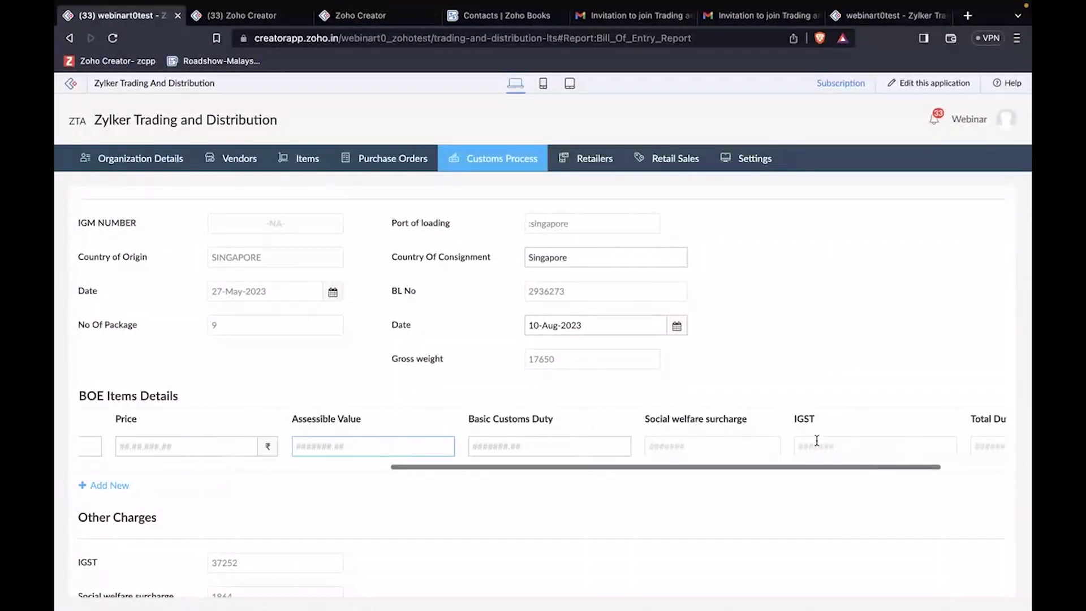
scroll(817, 444, "left", 10)
Step: Enter quantity 10, price 10,000, assessable value 10000, basic customs duty 1000, then submit
left_click(437, 448)
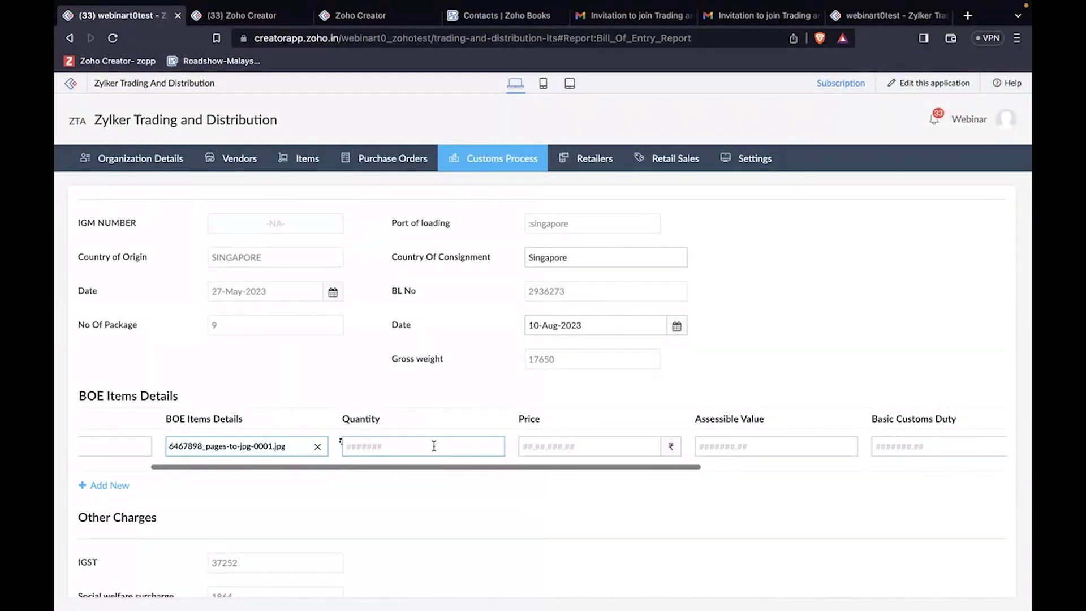
left_click(446, 505)
left_click(540, 452)
left_click(612, 478)
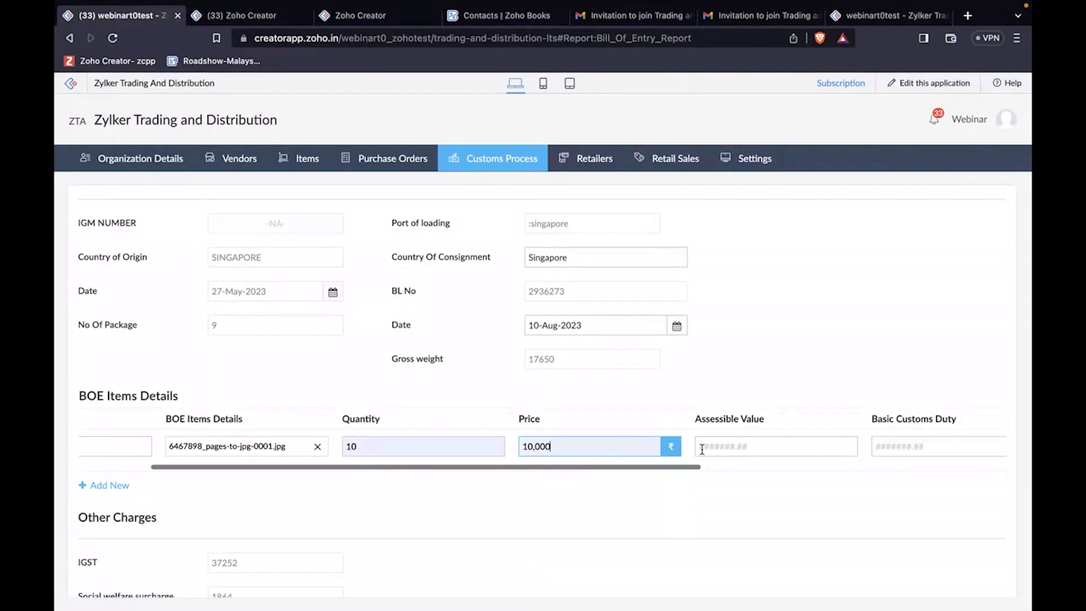
left_click(711, 443)
left_click(784, 479)
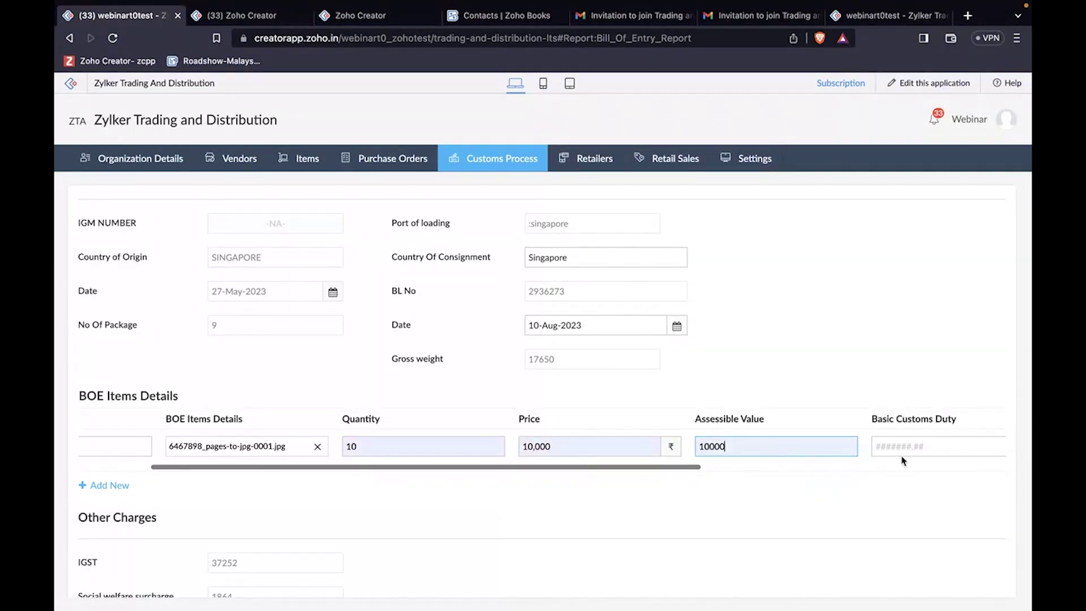
left_click(903, 446)
left_click(919, 482)
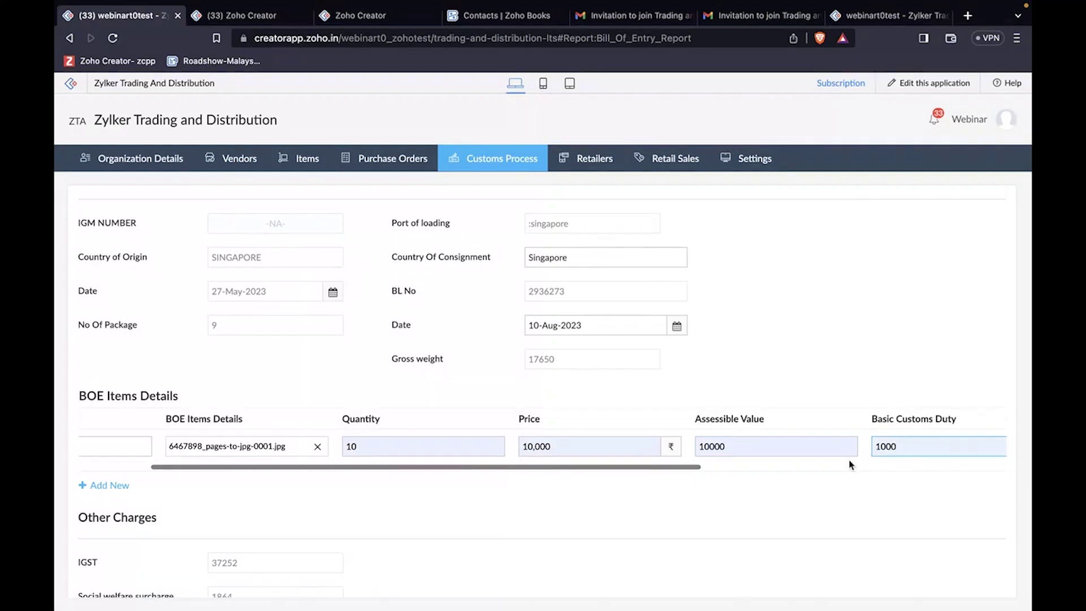
scroll(850, 461, "down", 2)
left_click(242, 577)
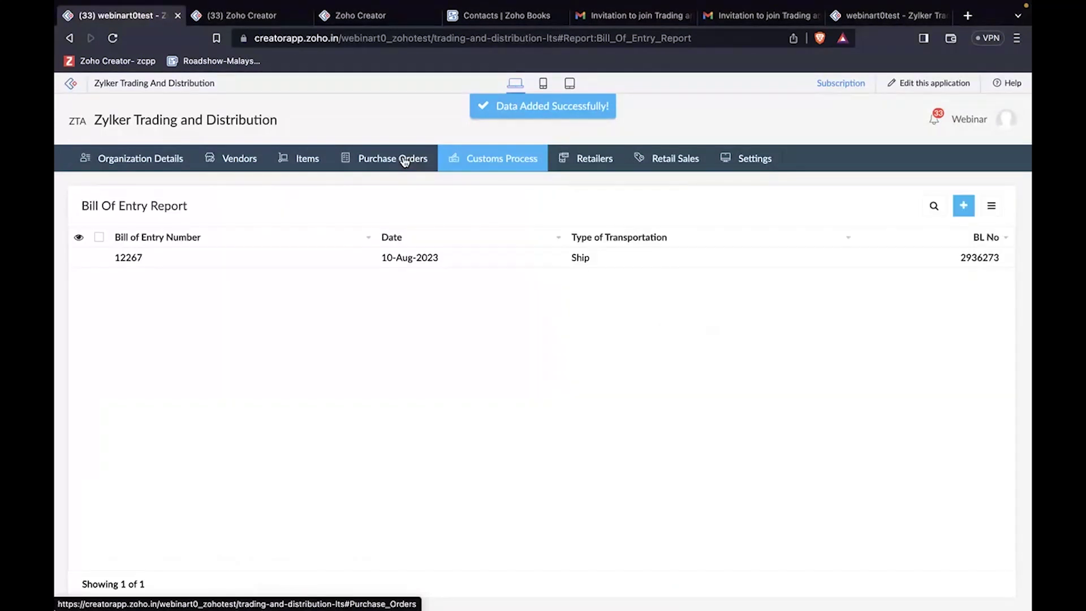
Step: On purchase order 34568, complete BL, Bill Of Entry, duty payment and customs clearance document
left_click(405, 161)
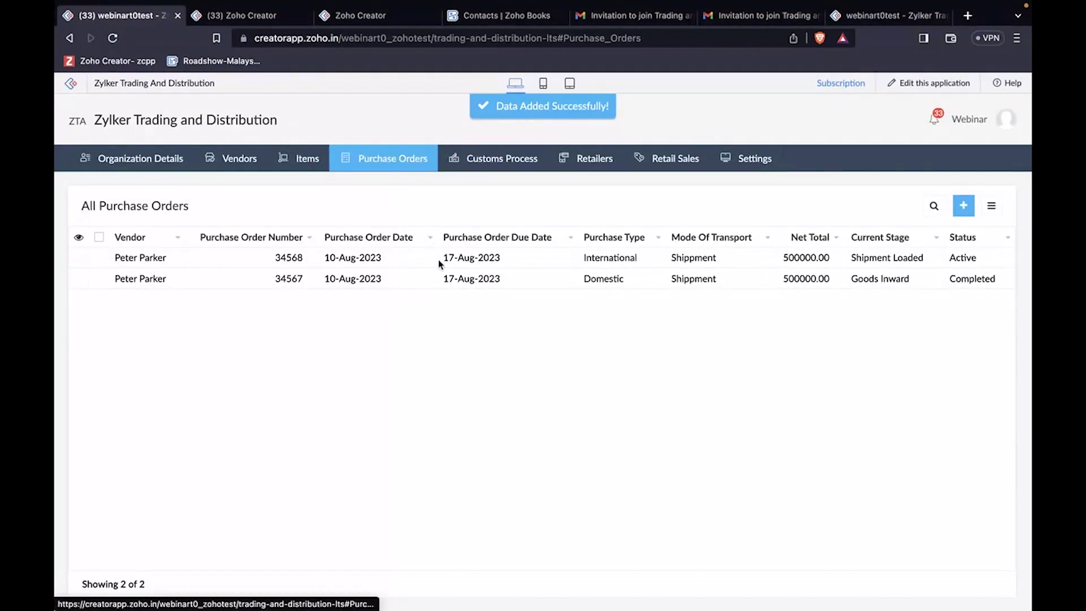
left_click(438, 260)
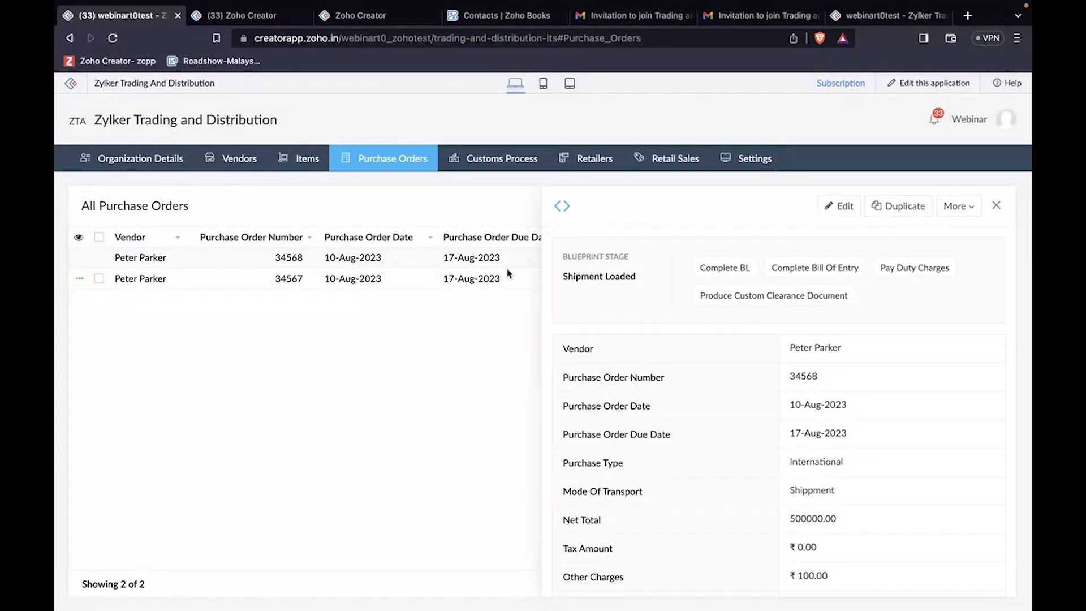
left_click(729, 270)
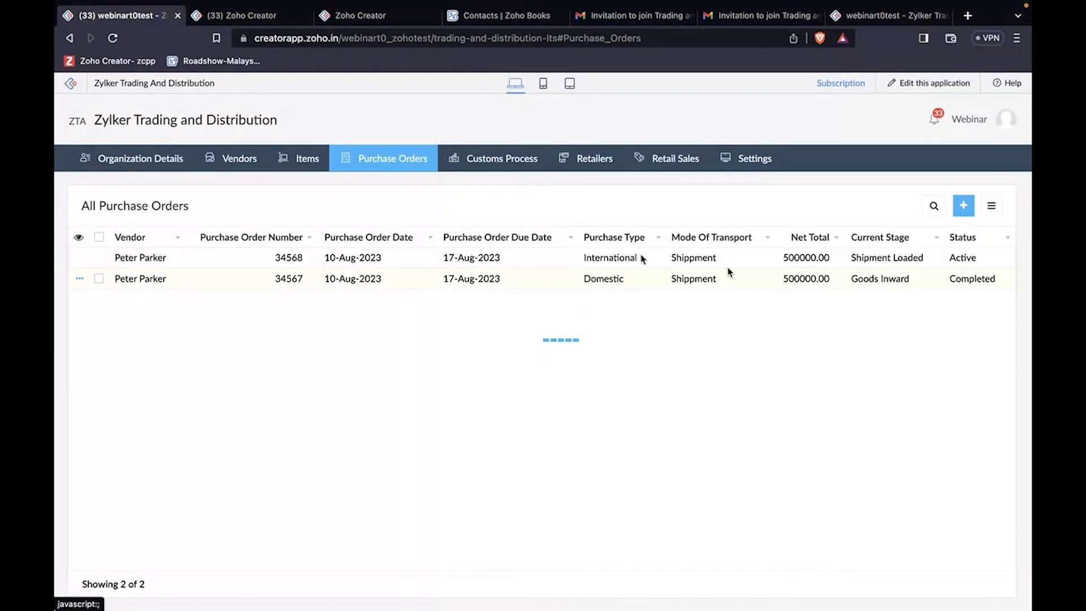
left_click(807, 267)
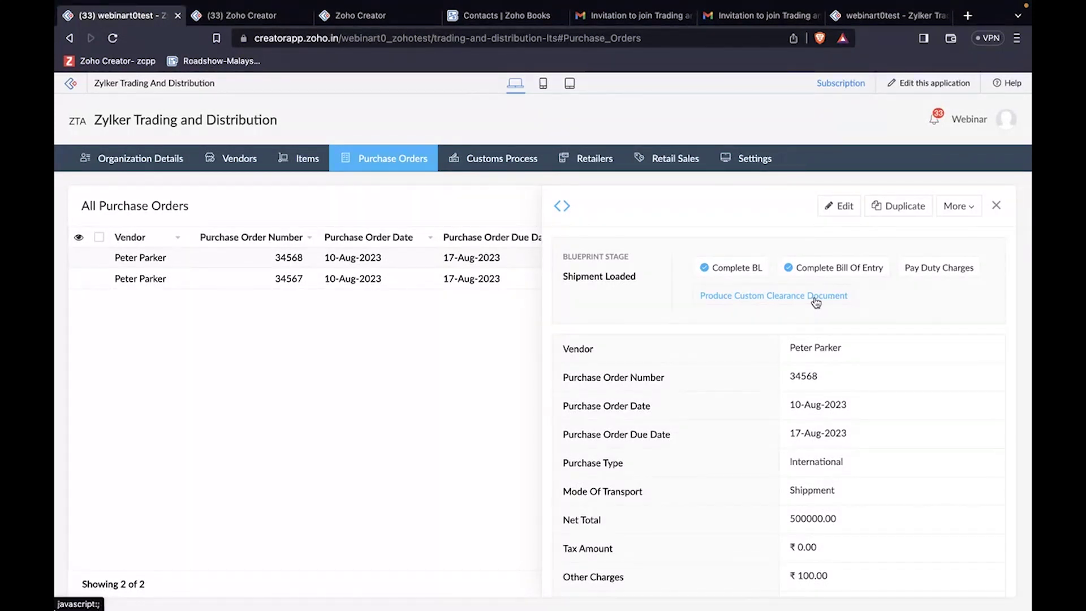
left_click(923, 267)
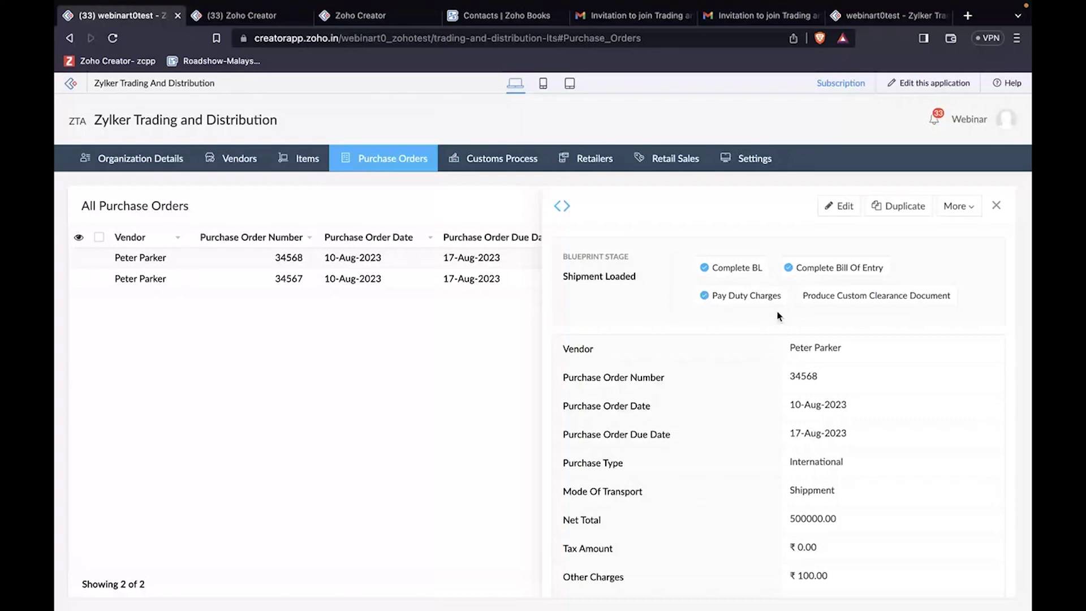
left_click(851, 299)
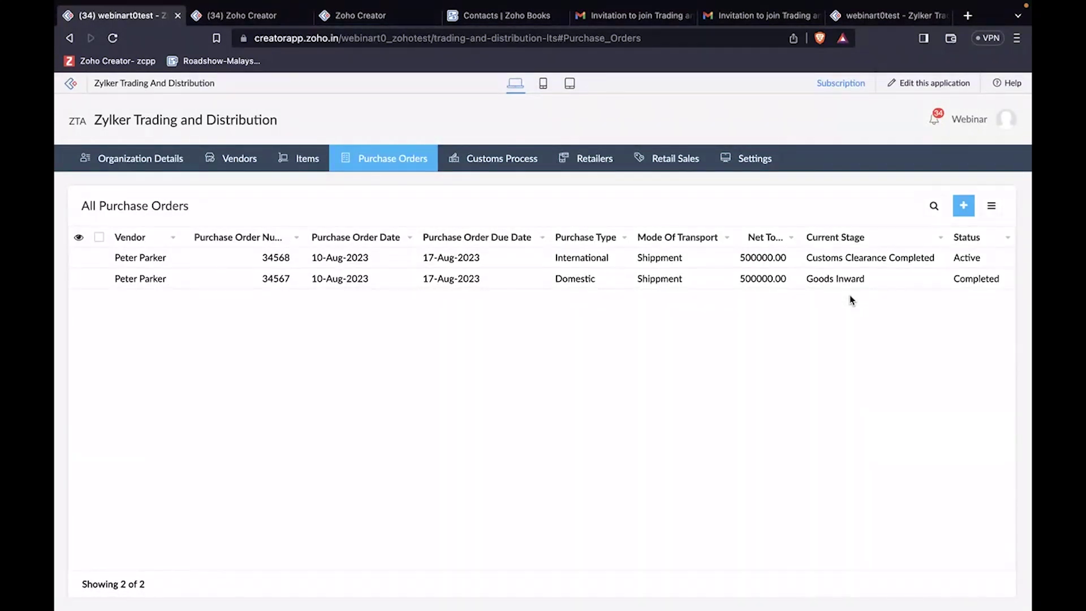
Step: Move order 34568 to Goods Inward, then check Flybird in All Inventories: 30 stock, 20 inward
left_click(855, 260)
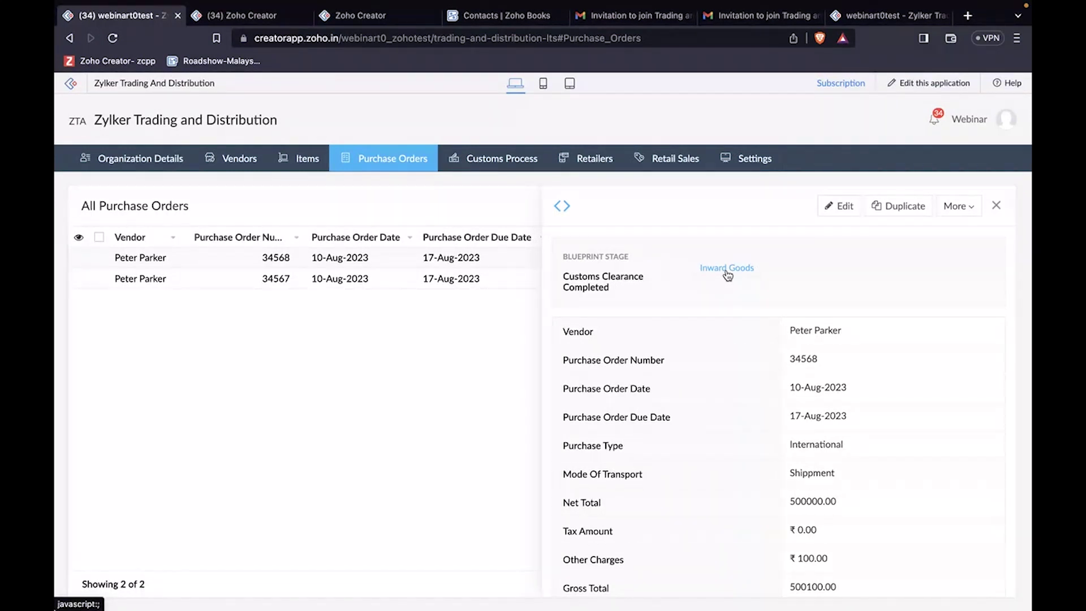
left_click(727, 268)
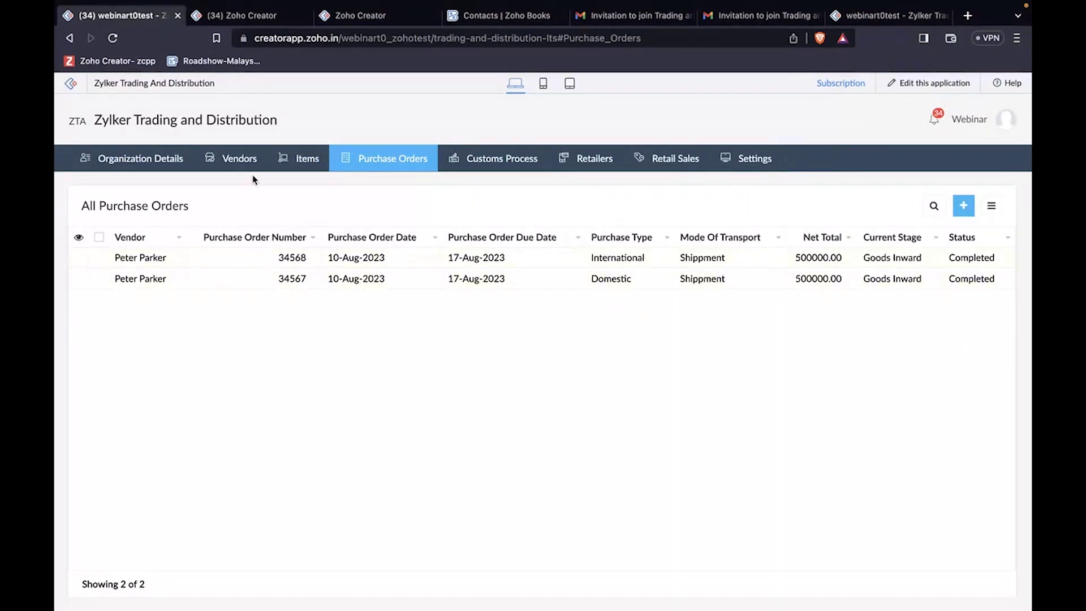
mouse_move(299, 159)
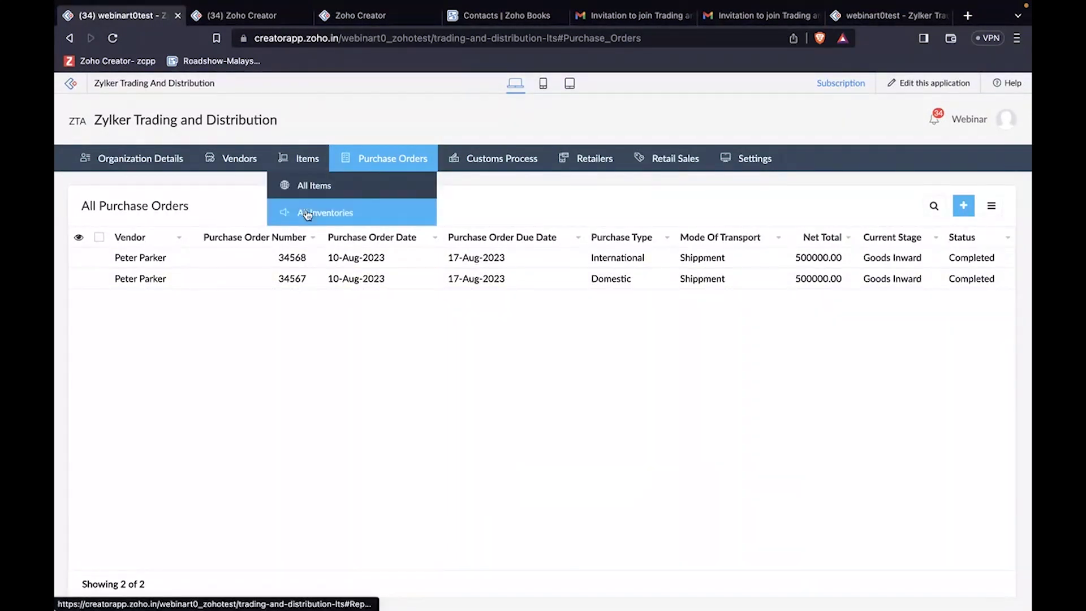
left_click(307, 214)
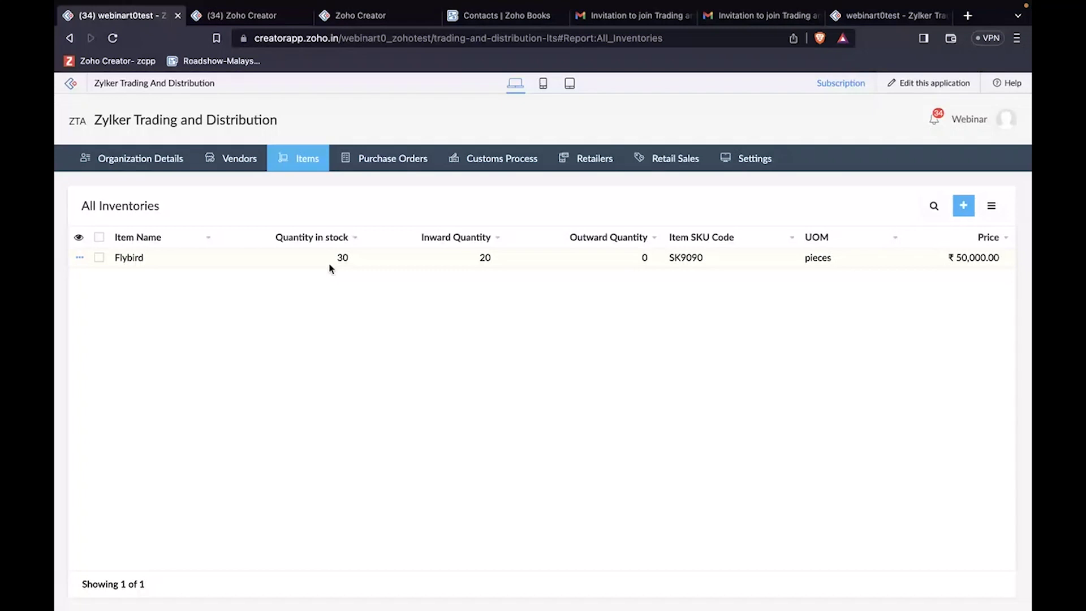
double_click(345, 258)
double_click(484, 258)
left_click(478, 295)
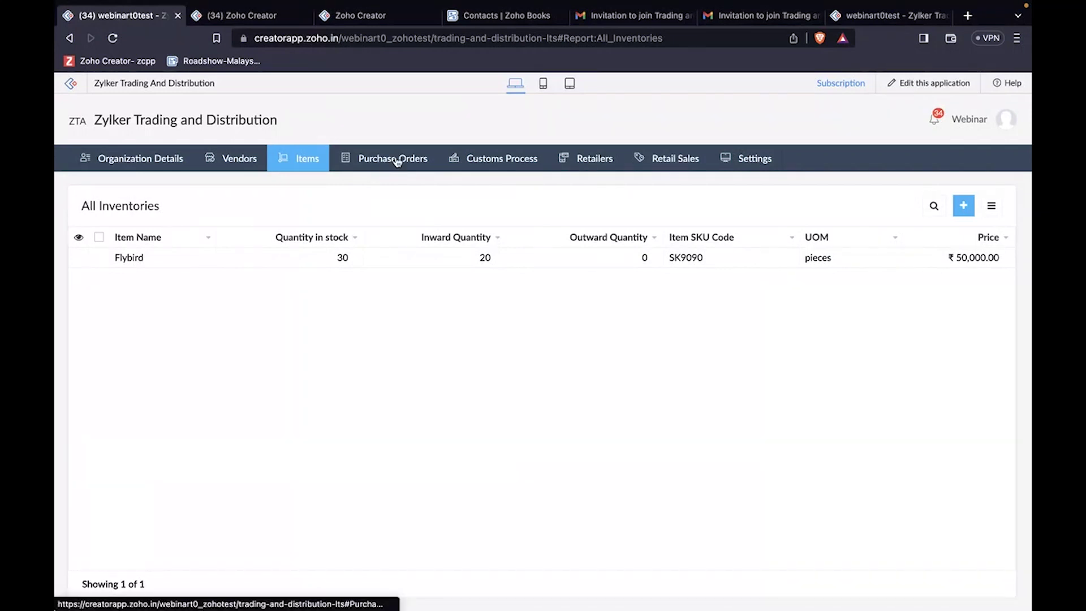
Step: View the Retailers list with its WT Corp retailer, glance at the portal tab, and come back
left_click(600, 165)
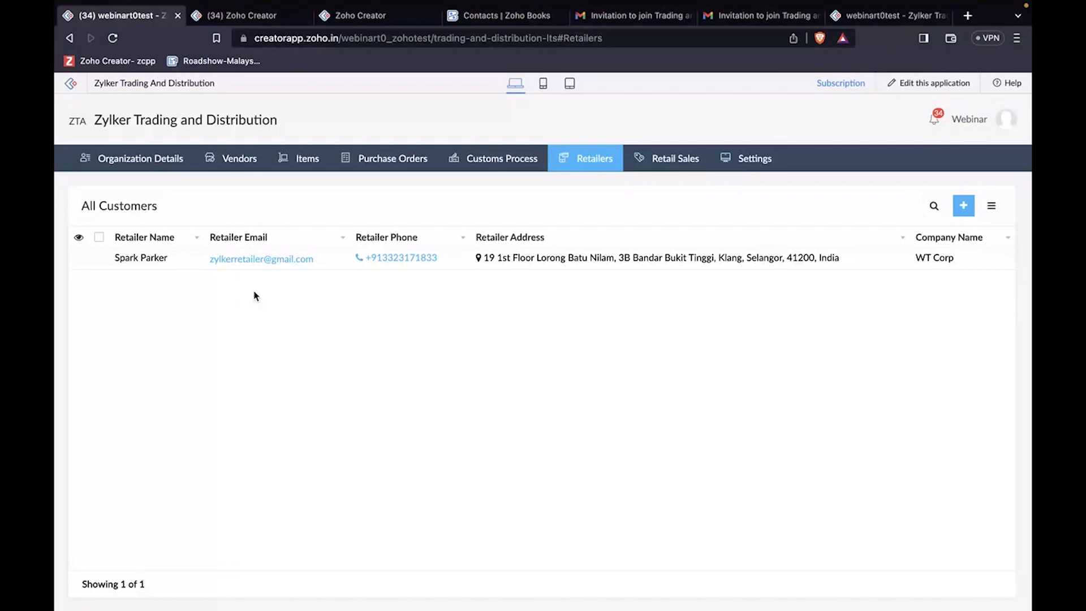
left_click(853, 14)
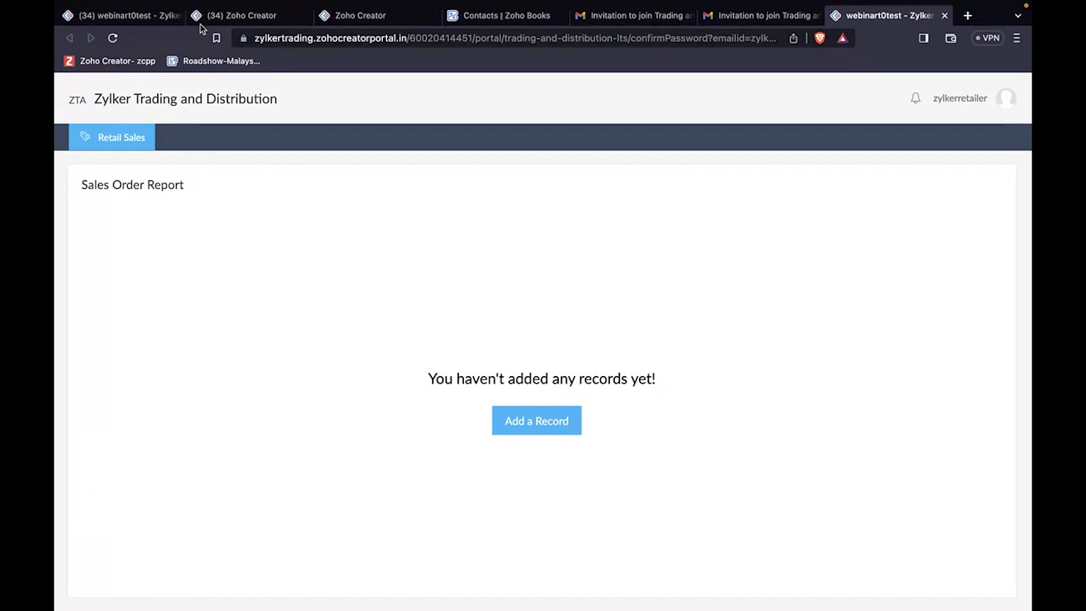
left_click(146, 19)
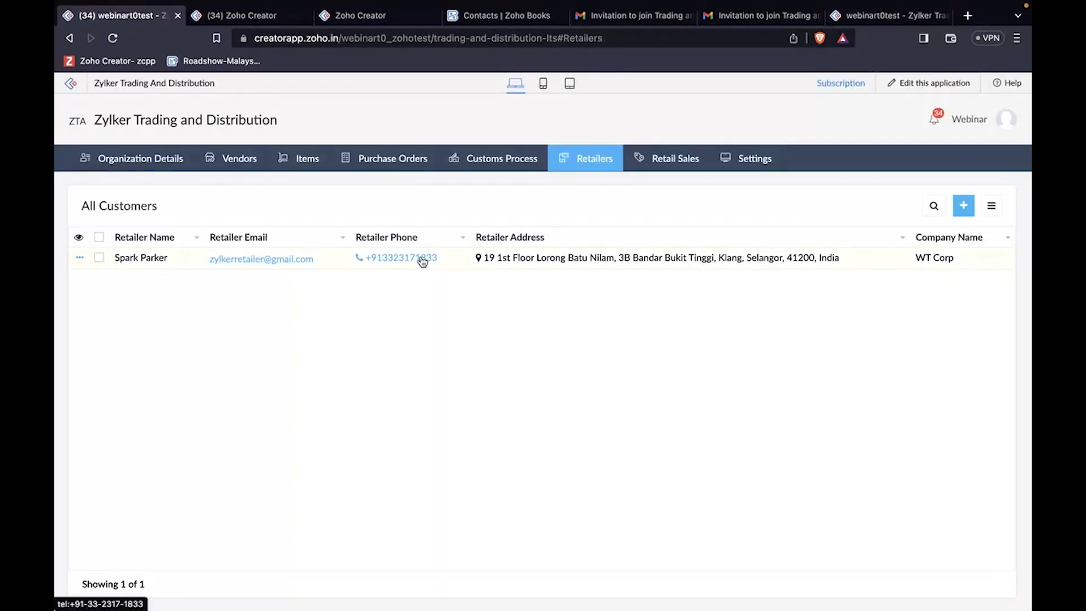
Step: Start a new retail sales order for the only retailer, SO number 12243, dated 24-Aug-2023
left_click(678, 159)
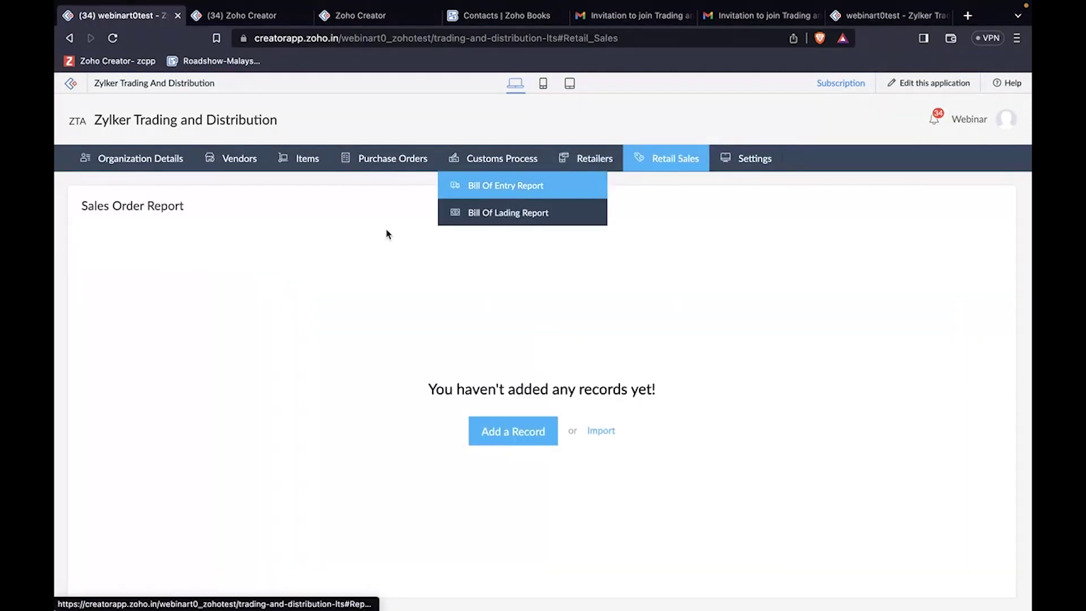
left_click(517, 431)
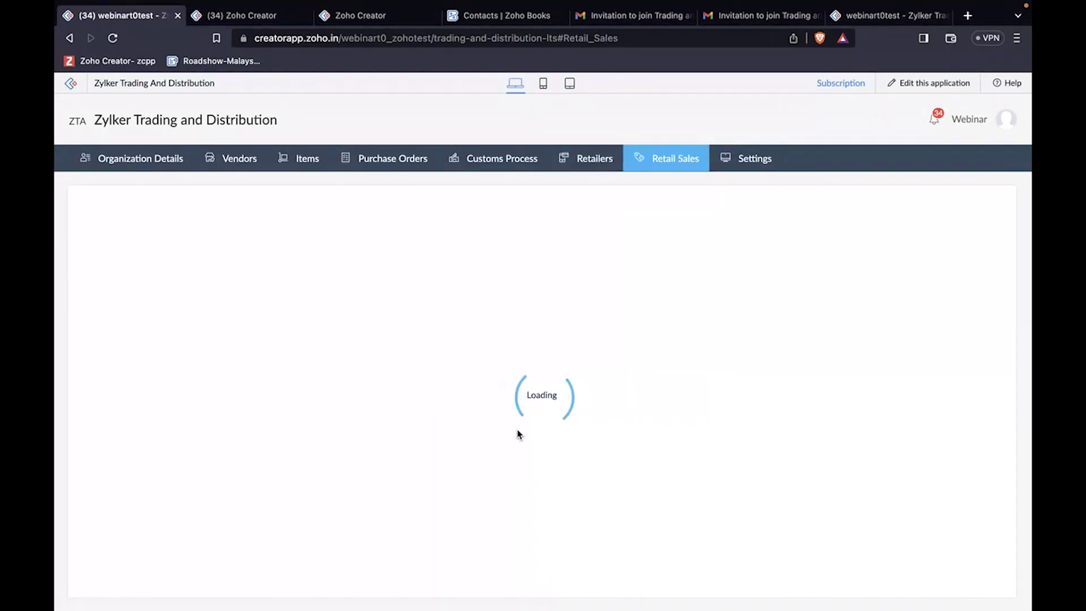
left_click(286, 245)
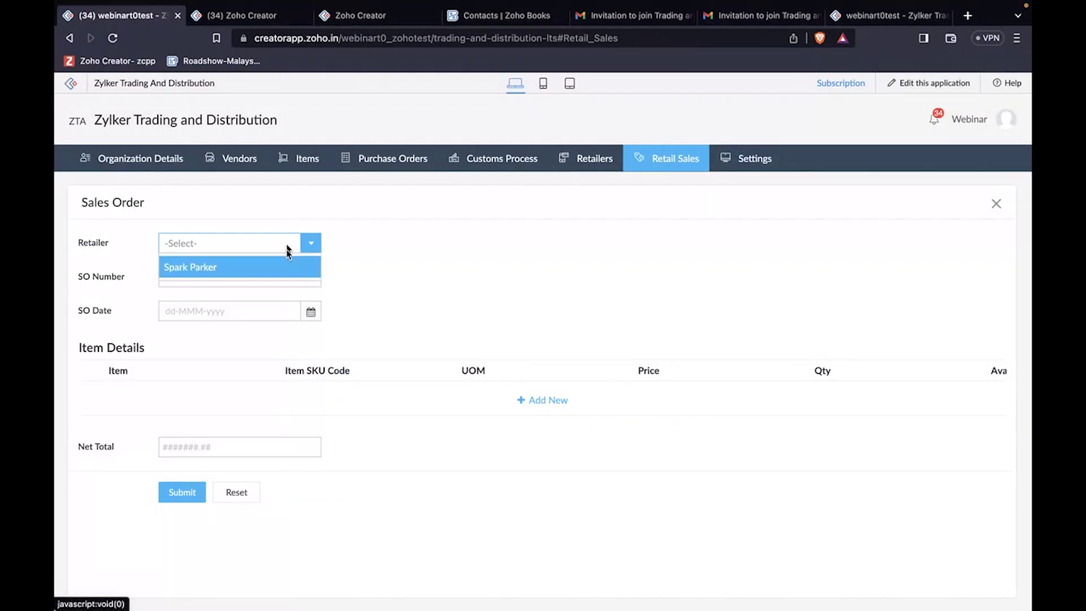
left_click(287, 273)
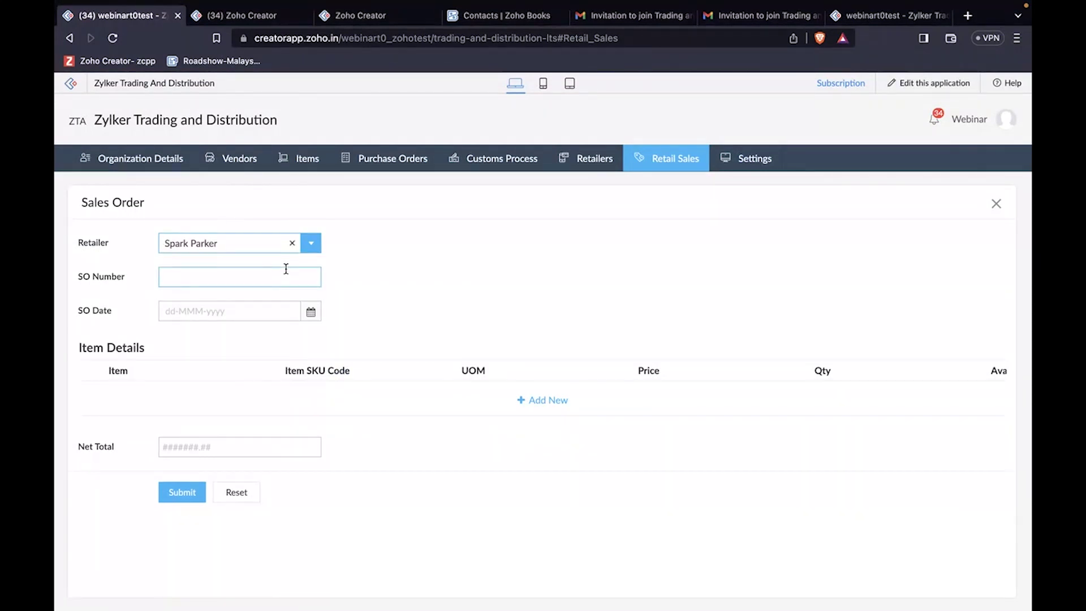
left_click(252, 280)
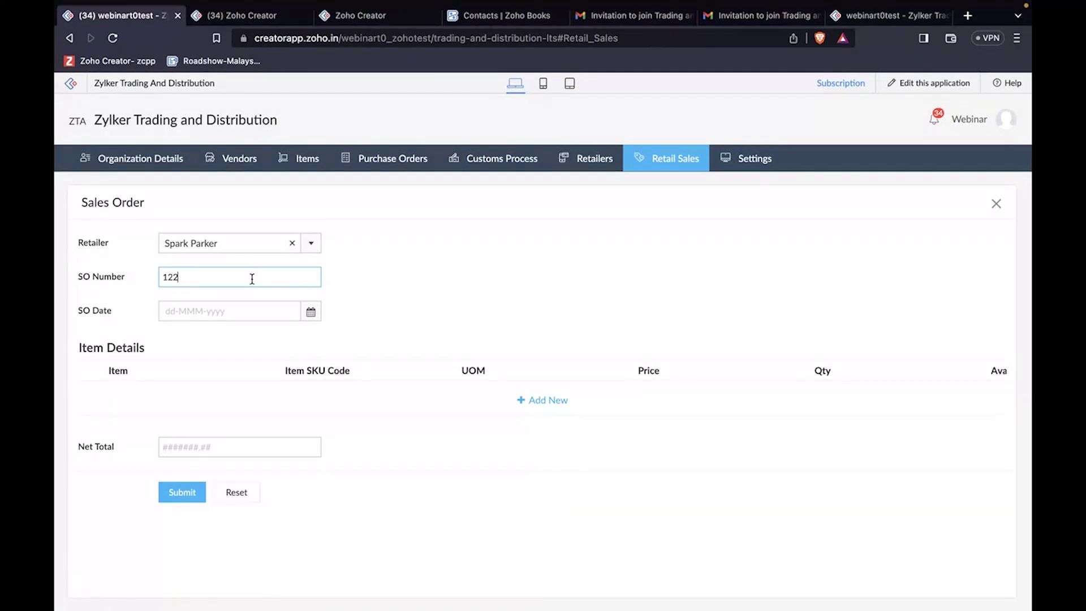
type("12243")
left_click(263, 313)
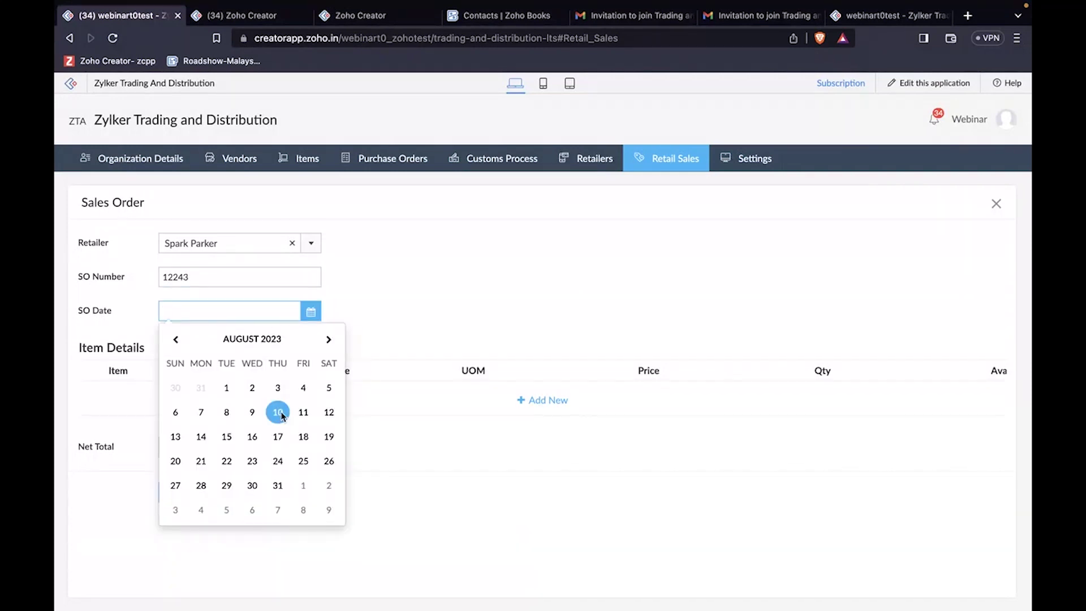
left_click(277, 412)
left_click(311, 312)
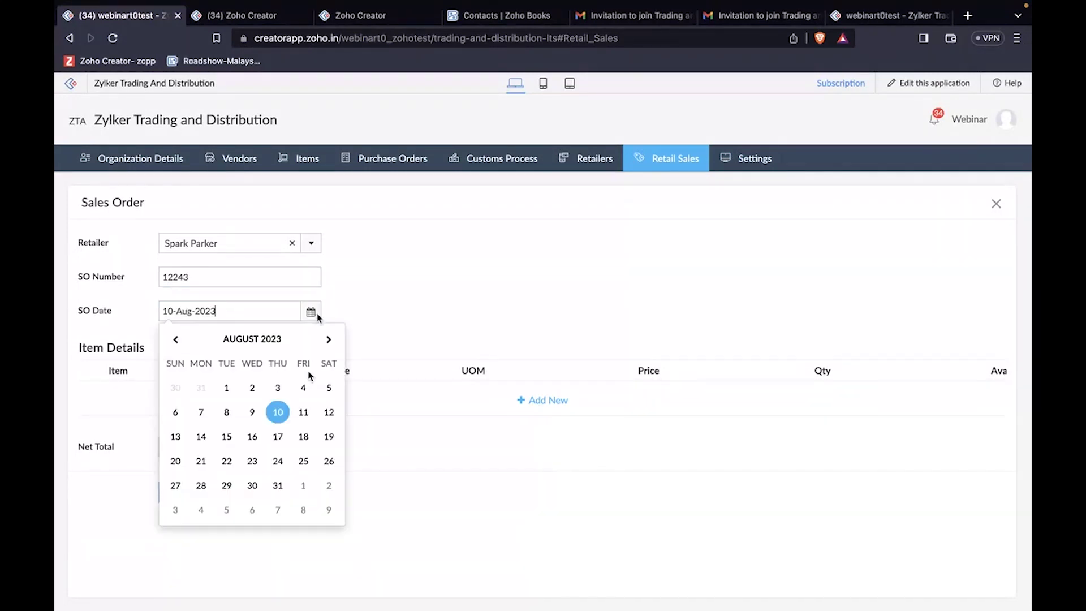
left_click(278, 461)
Step: Add a Flybird line with quantity 10 and submit the sales order
left_click(526, 402)
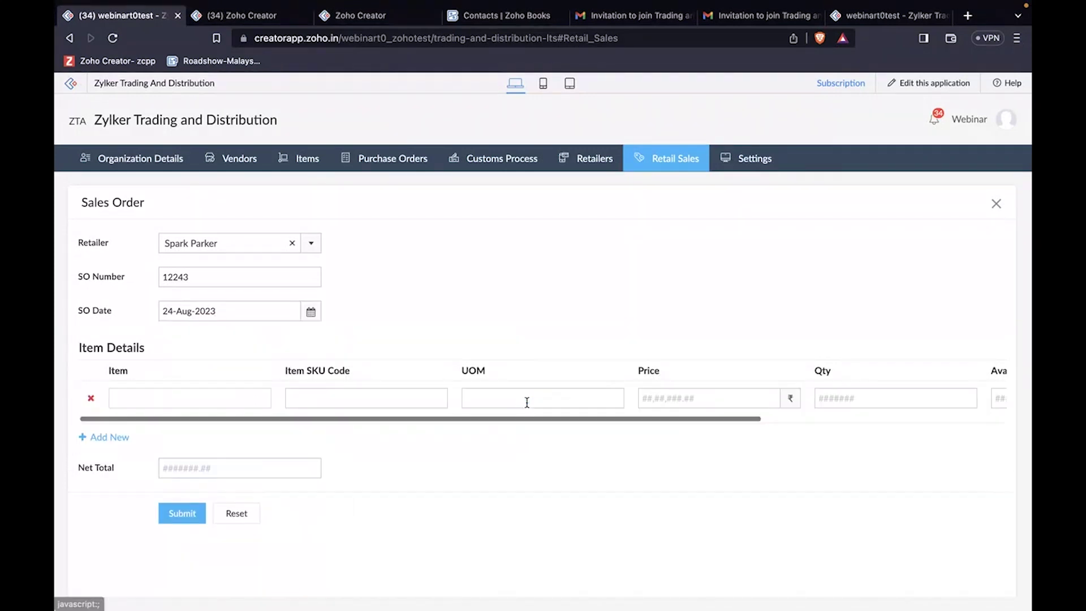
left_click(191, 399)
left_click(189, 465)
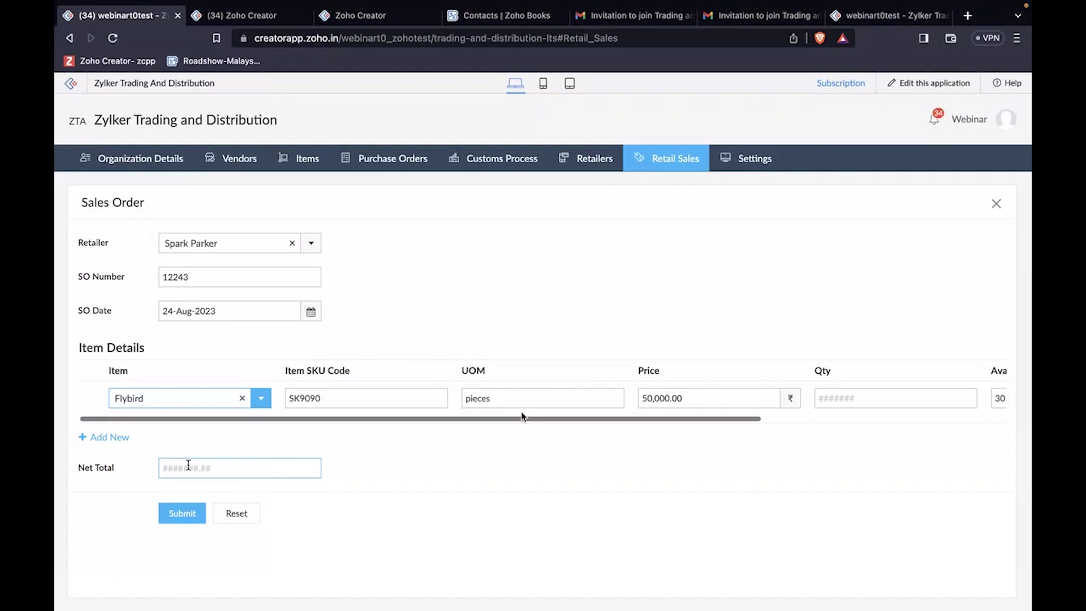
scroll(589, 397, "right", 5)
left_click(589, 398)
type("10")
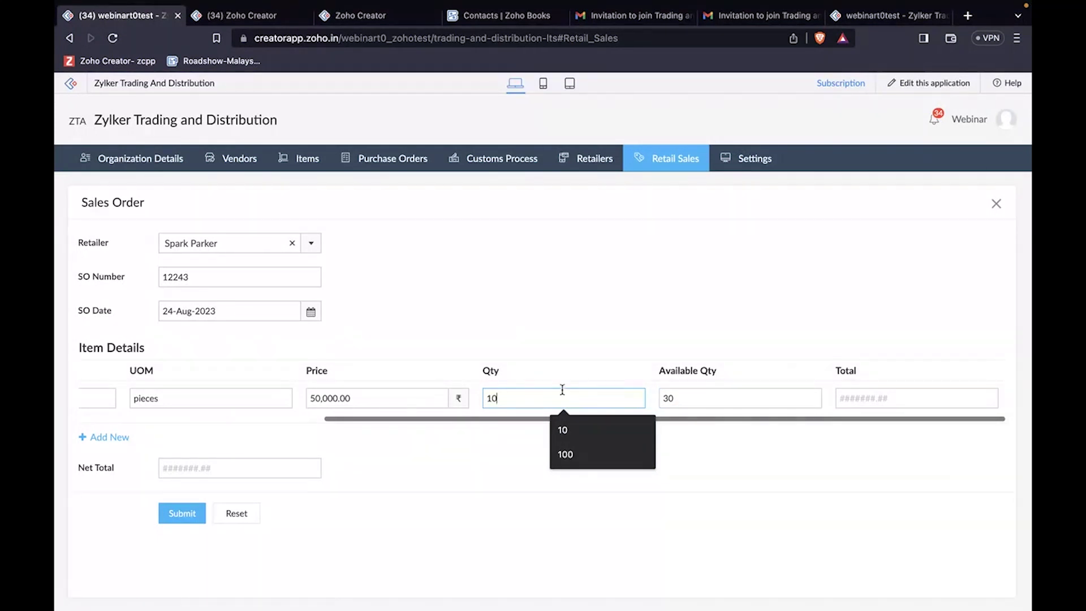
left_click(754, 315)
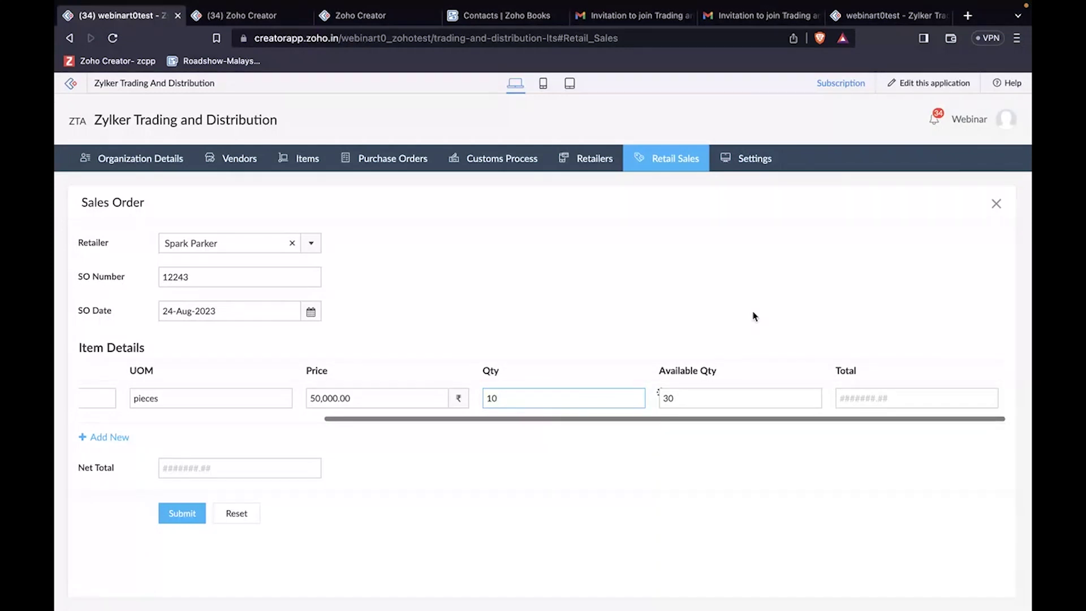
left_click(189, 517)
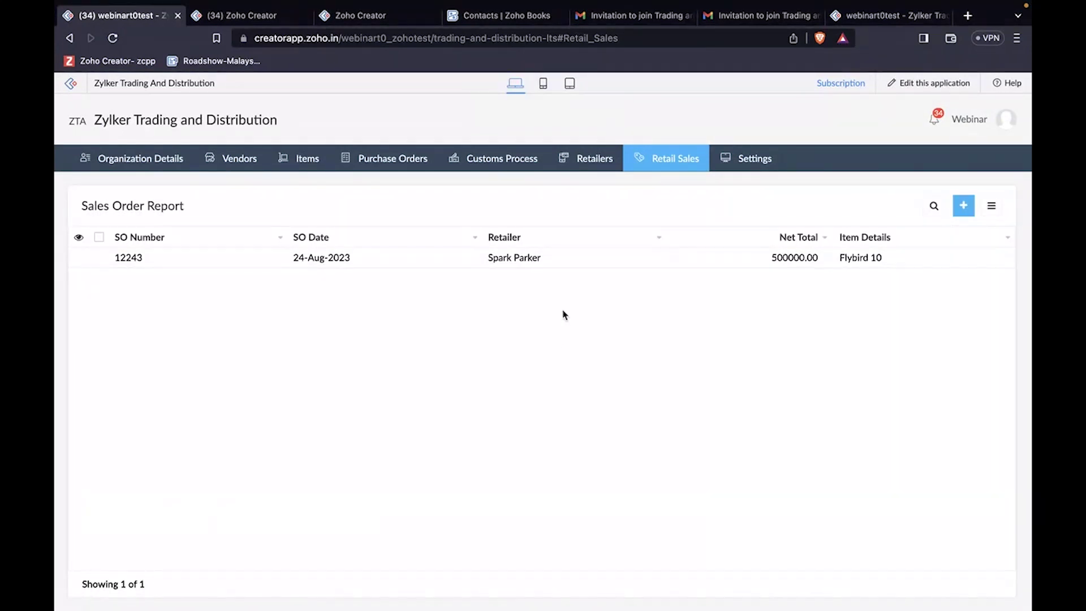
Step: In the retailer portal tab, view and close the retailer's profile card
left_click(850, 23)
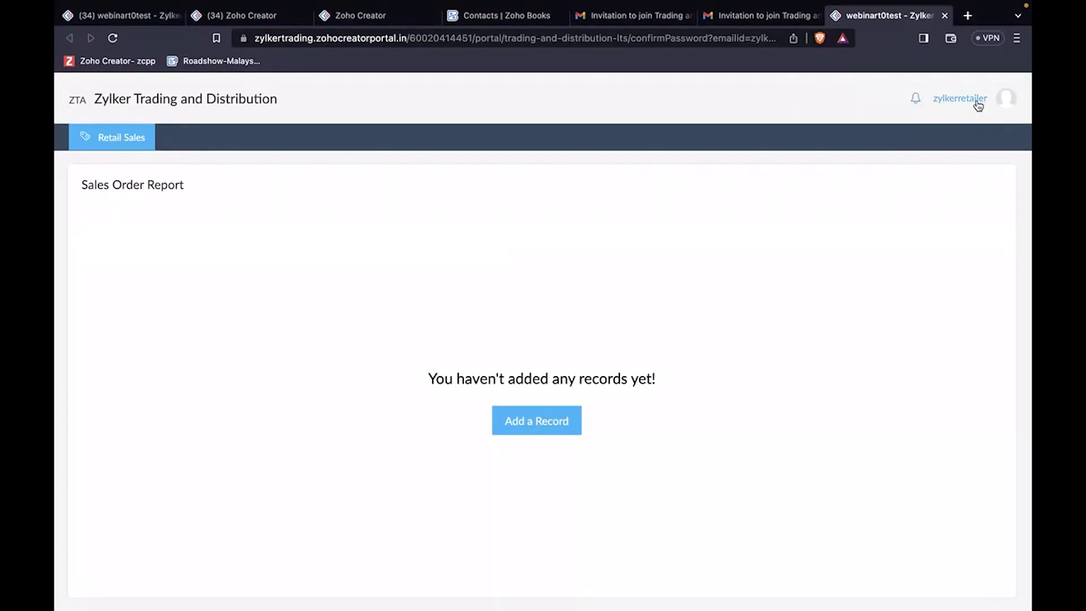
left_click(974, 104)
left_click(965, 131)
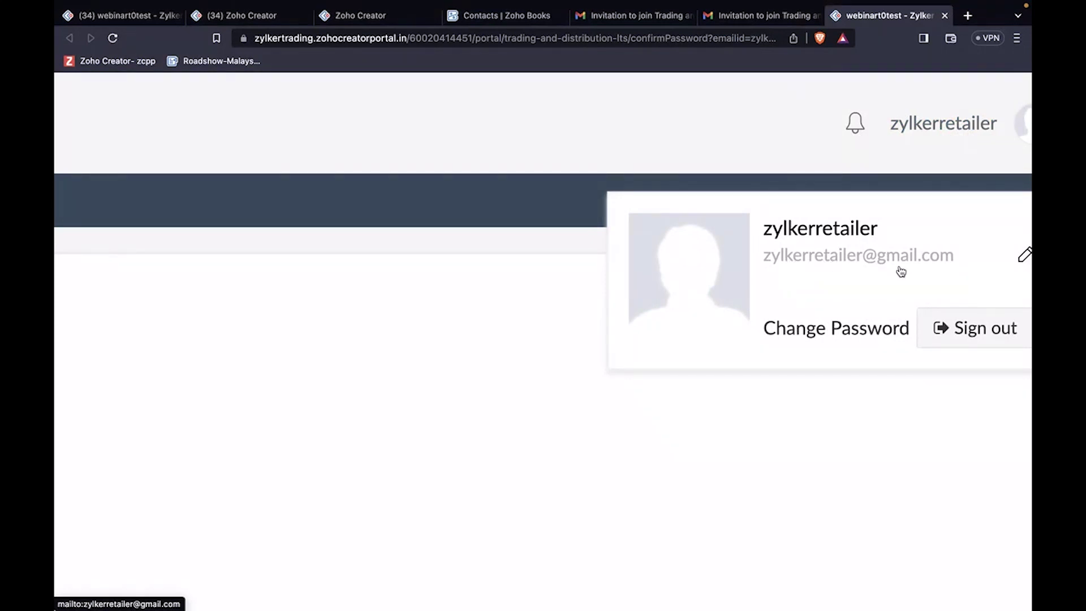
left_click(663, 135)
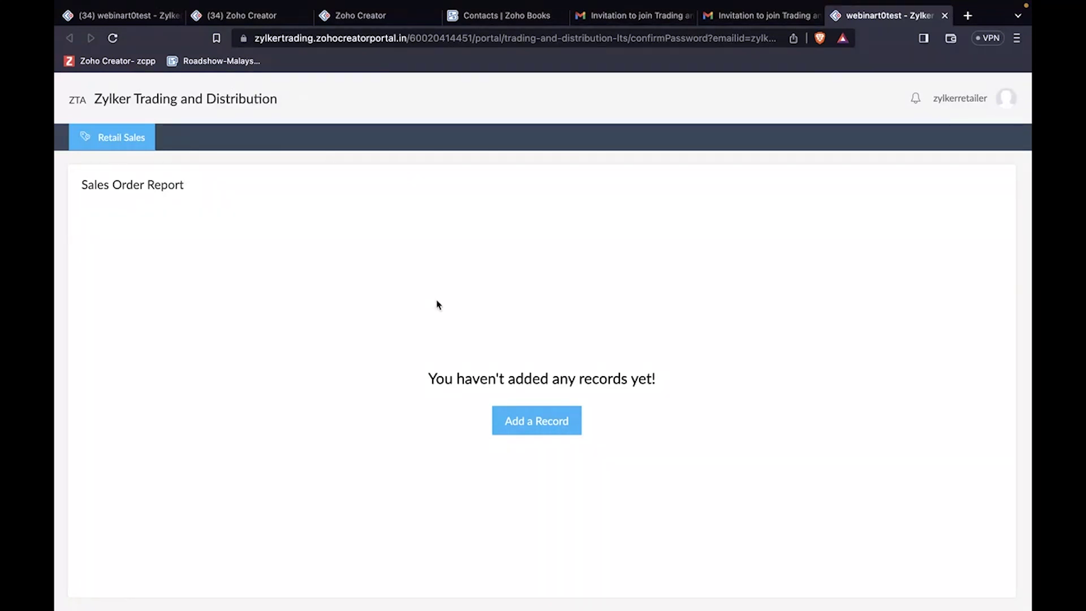
Step: Reload the portal and review order 12243 for 10 Flybird totalling 500000.00
left_click(113, 38)
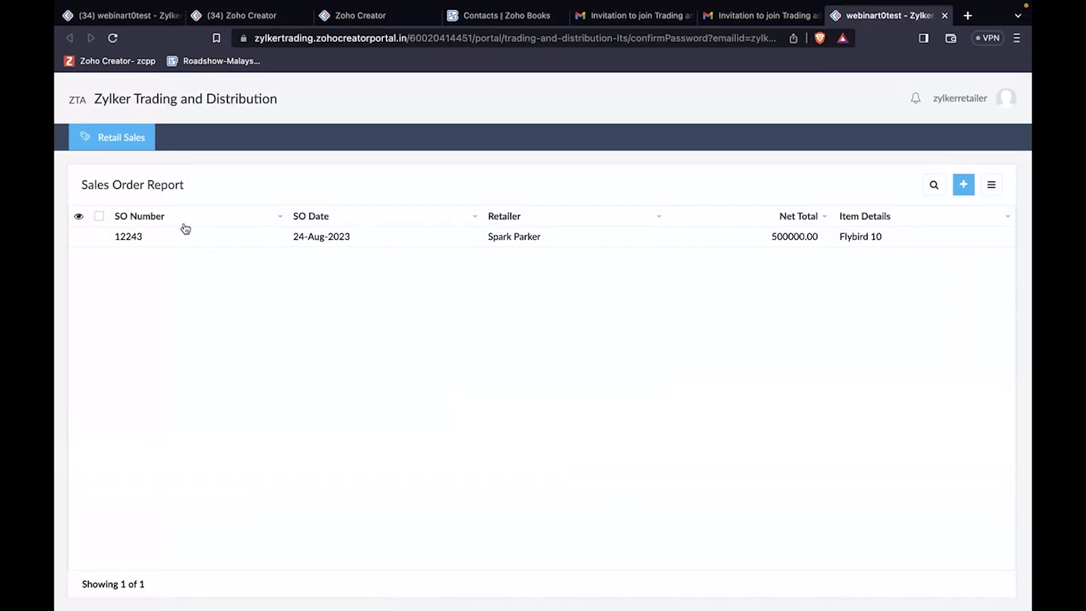
scroll(197, 230, "up", 3)
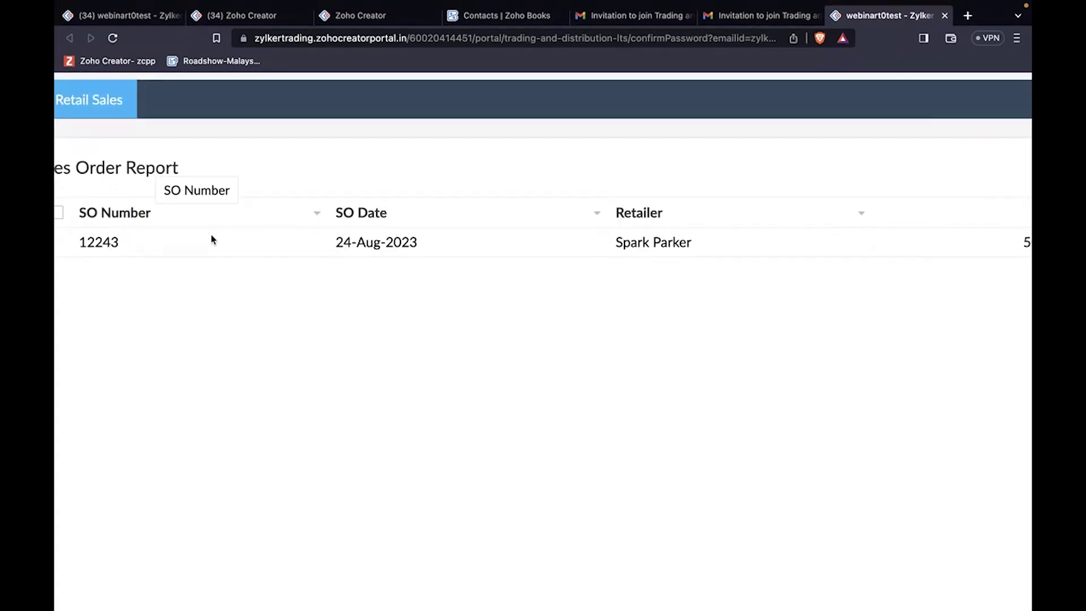
scroll(511, 249, "right", 6)
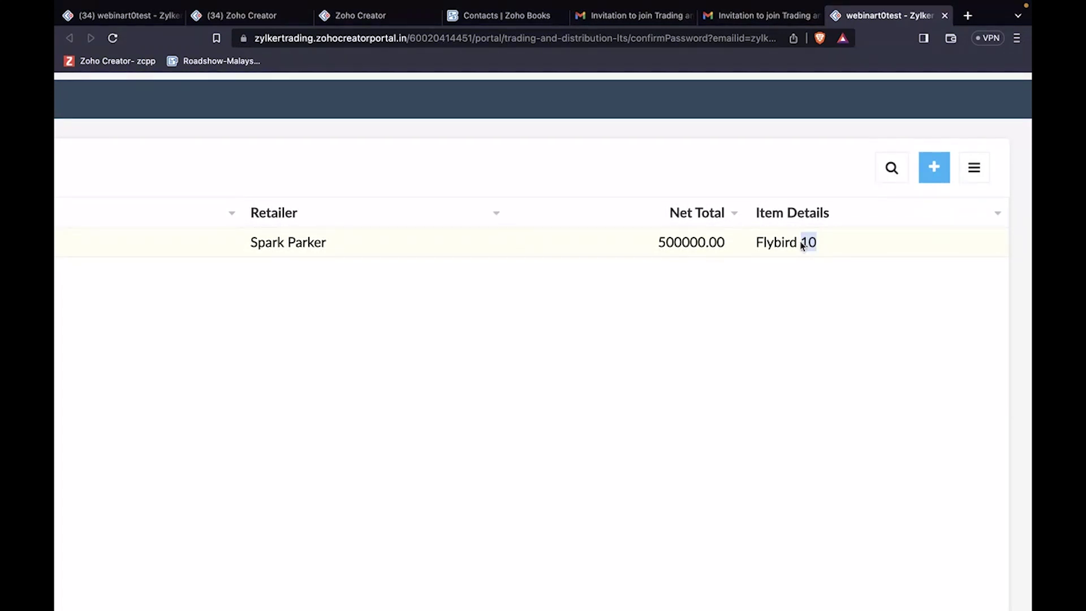
scroll(803, 245, "down", 3)
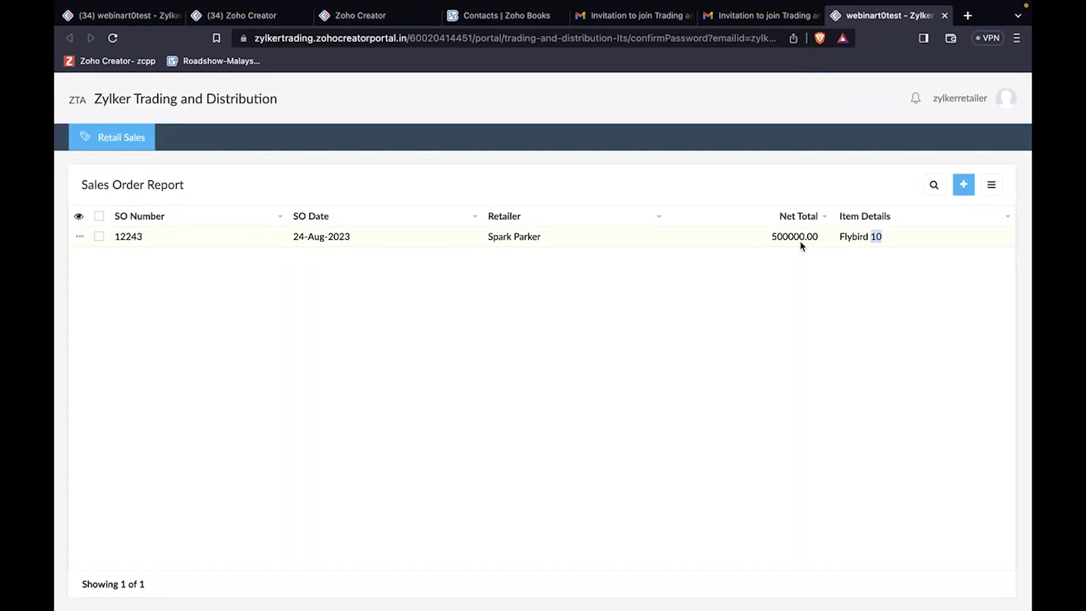
left_click(720, 294)
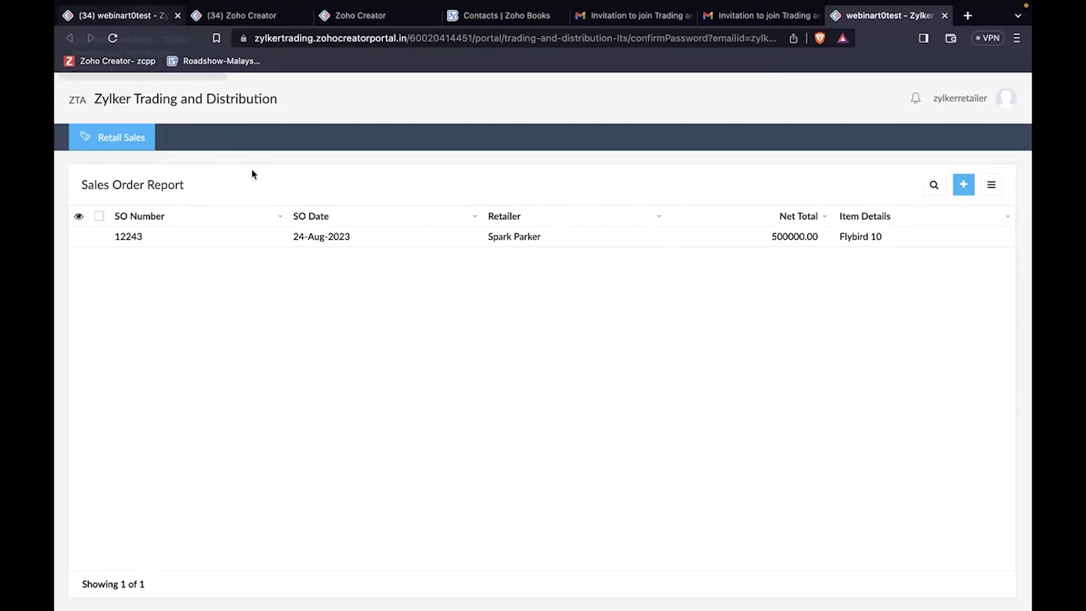
Step: In the slides, reveal the Duty Payment and Custom Clearance to GRN steps, then return to the browser
key("ctrl+Left")
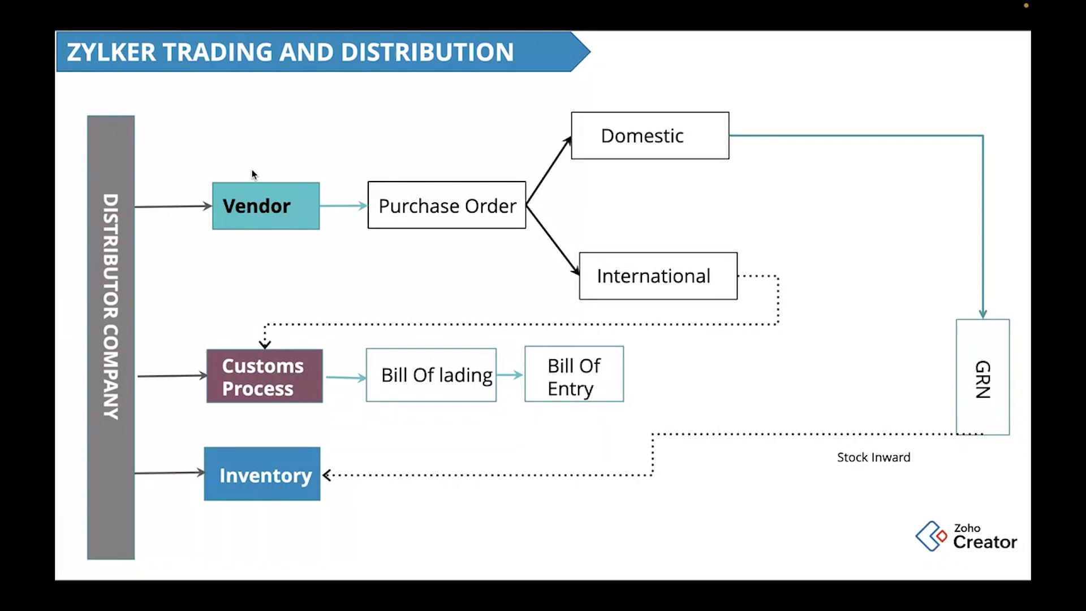
key("Right")
key("Right")
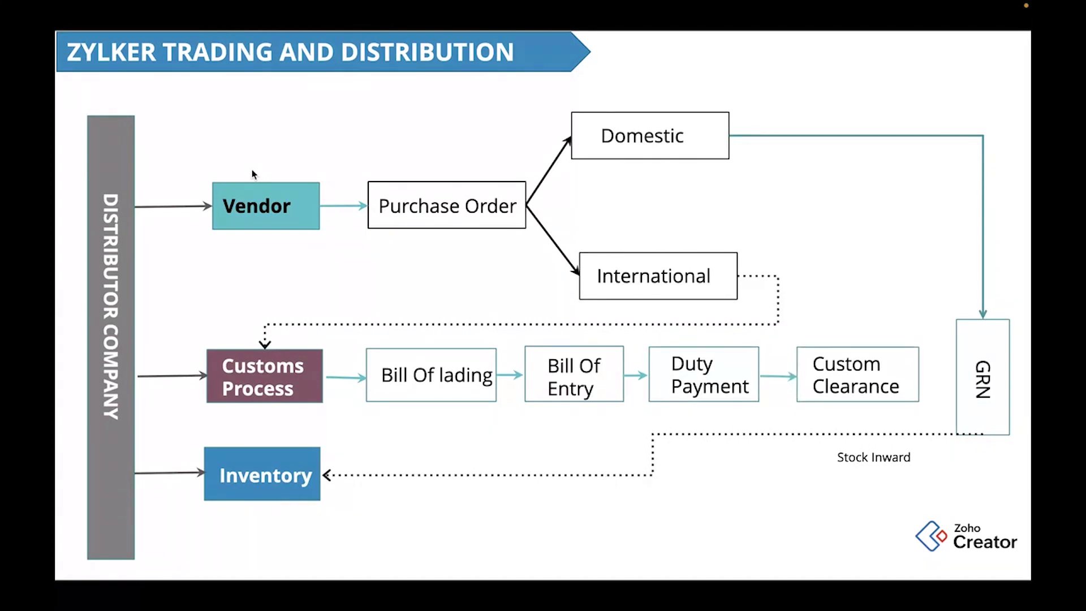
key("Right")
key("Right")
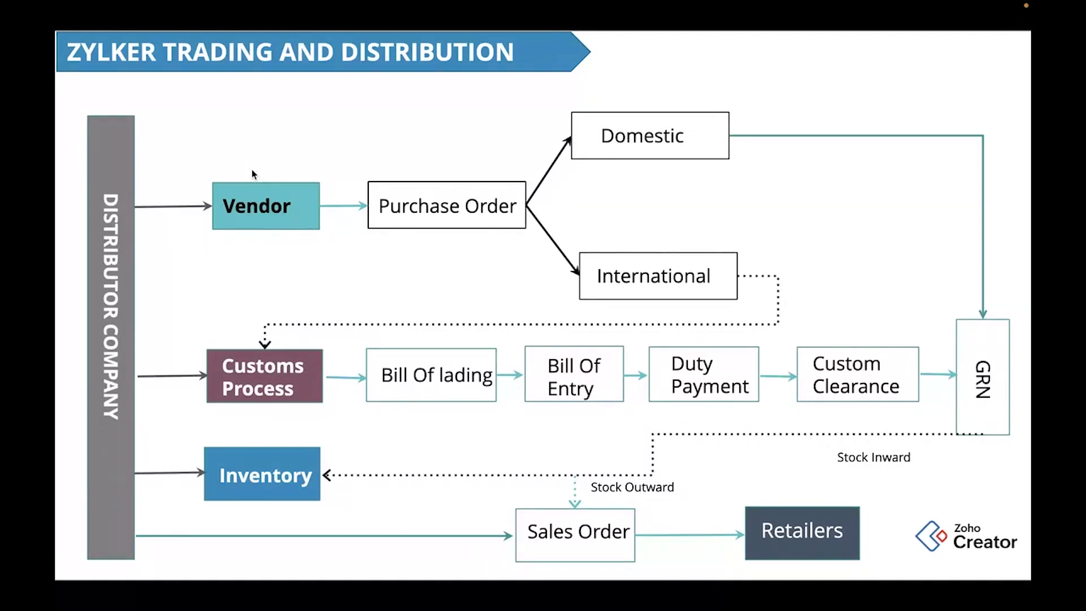
key("ctrl+Right")
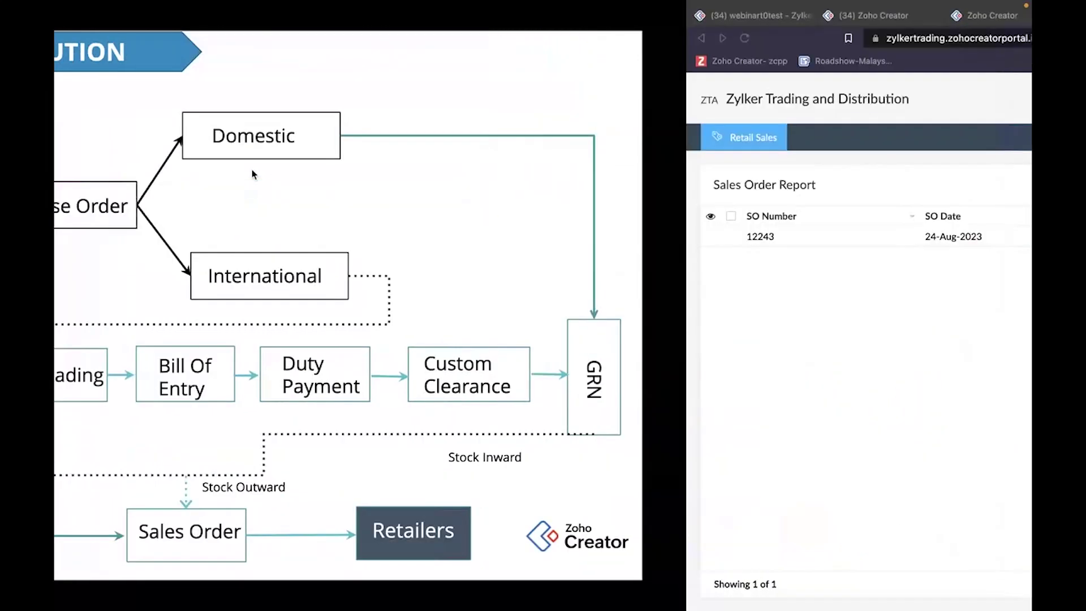
left_click(154, 20)
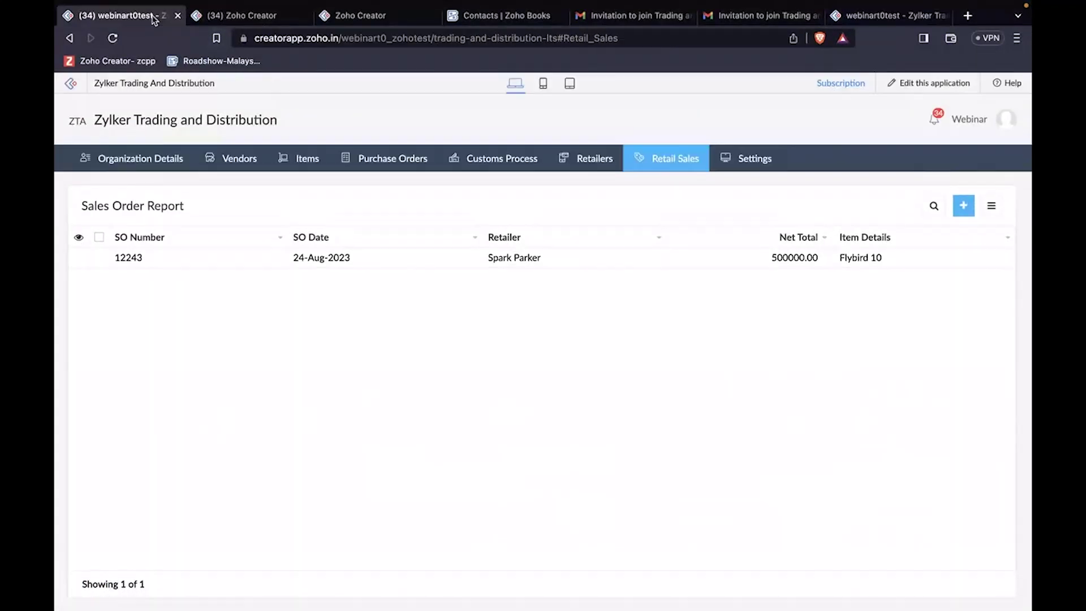
mouse_move(317, 168)
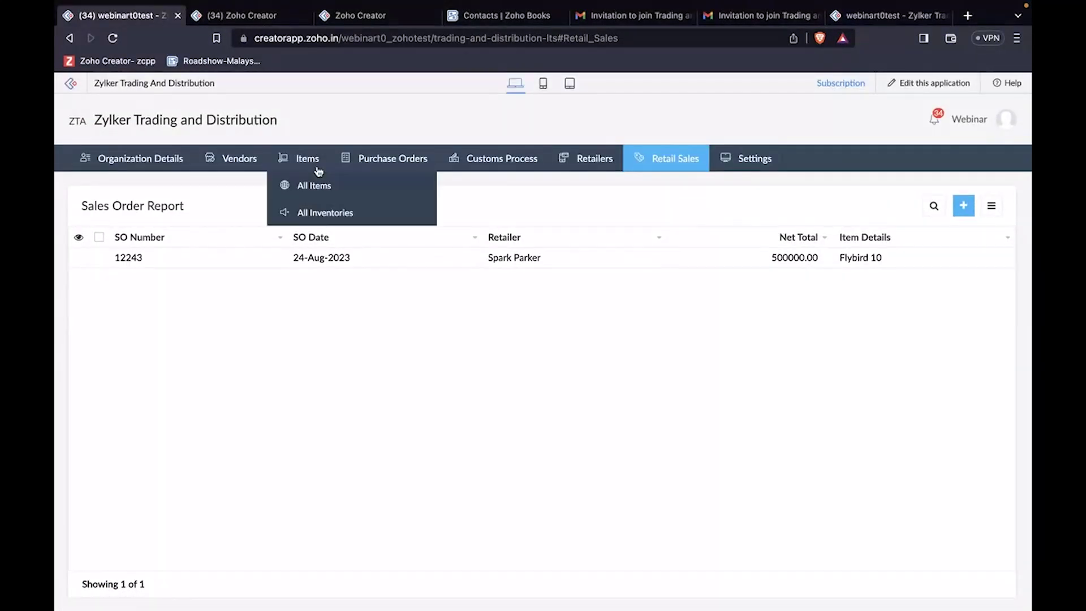
left_click(334, 211)
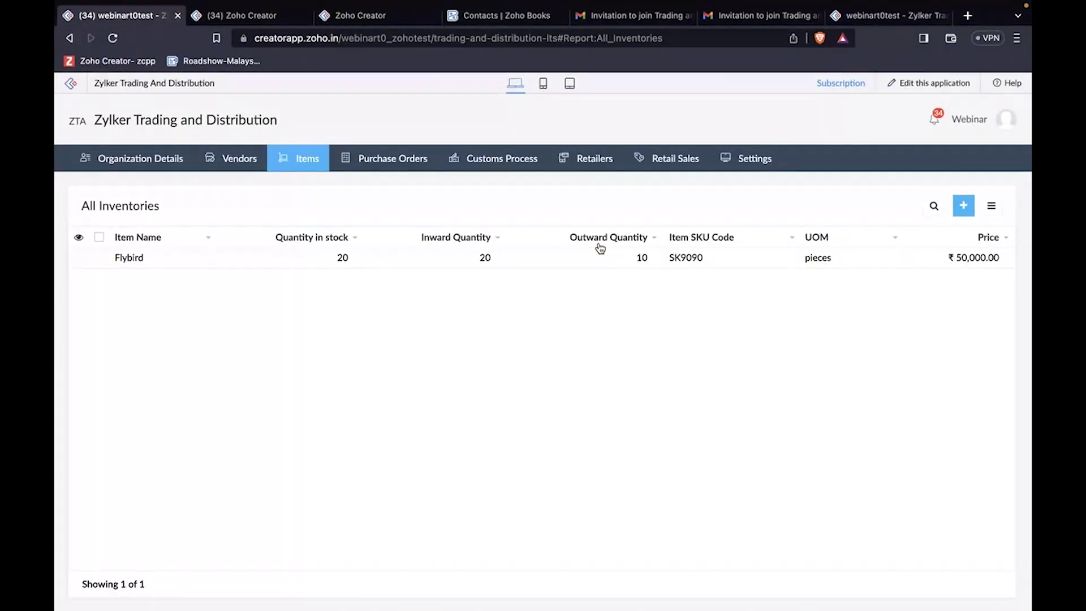
scroll(599, 254, "up", 5)
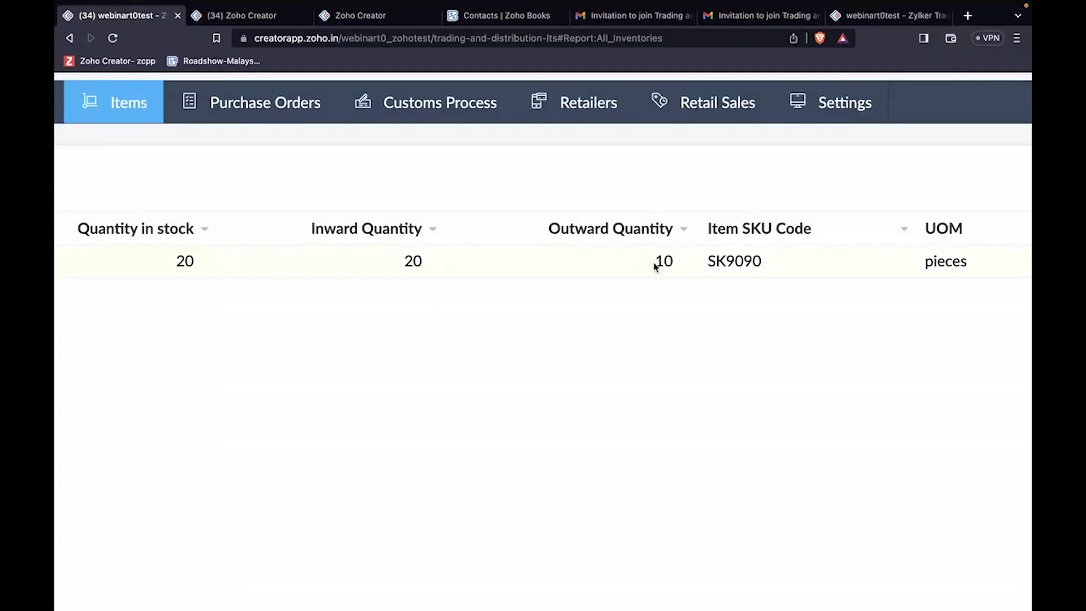
left_click_drag(686, 269, 638, 270)
scroll(639, 267, "down", 5)
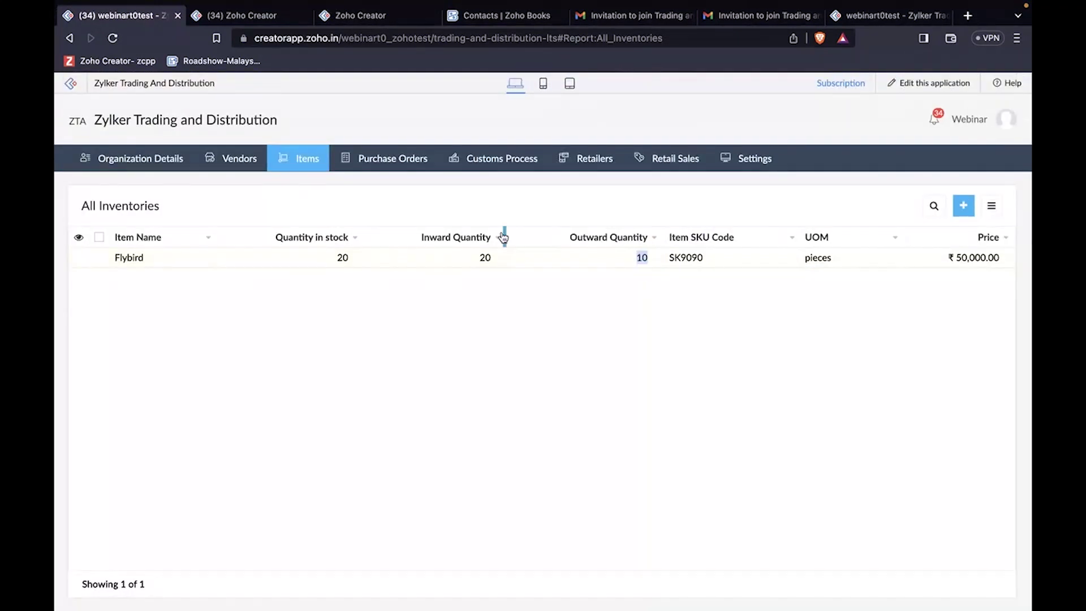
left_click(533, 266)
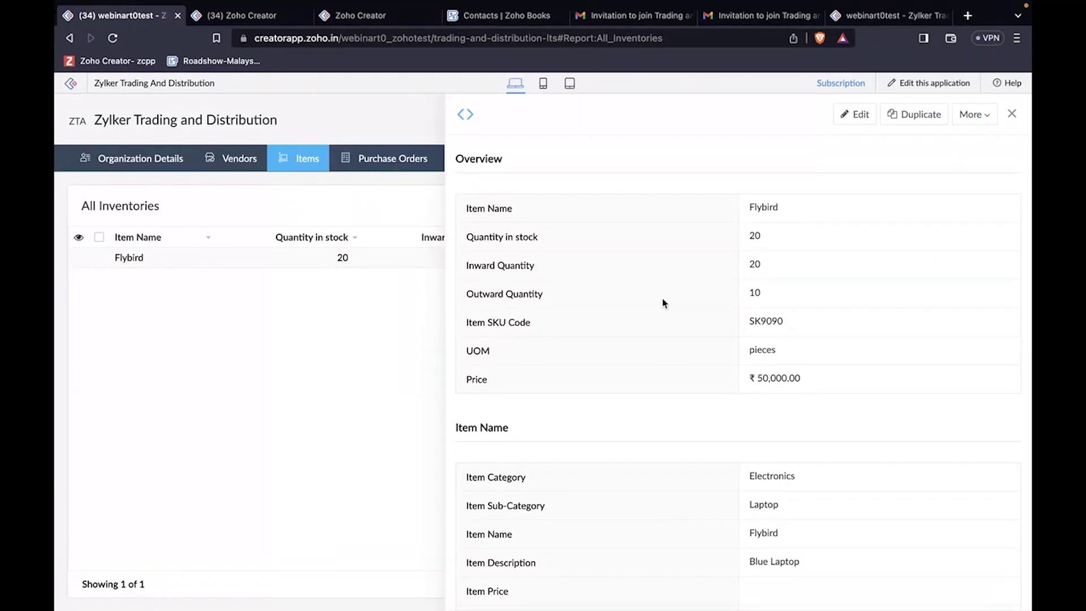
scroll(649, 300, "down", 4)
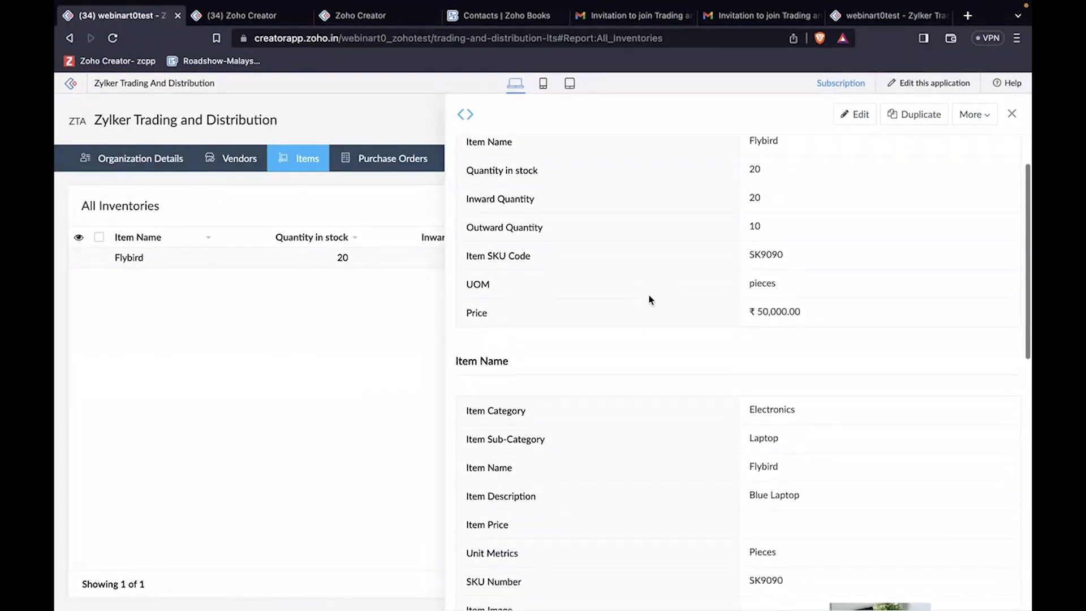
scroll(649, 300, "down", 2)
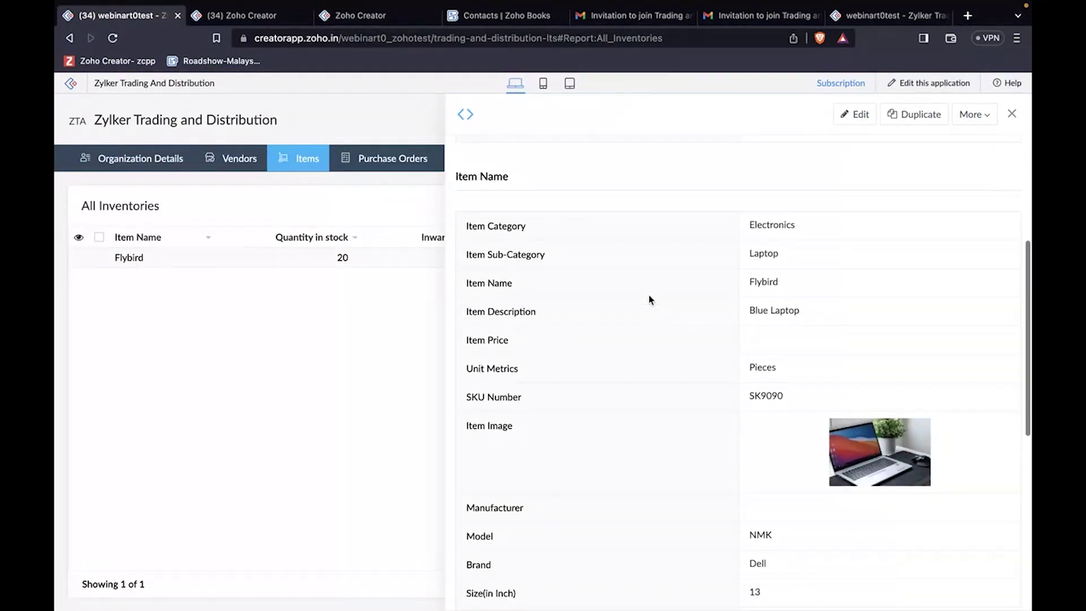
scroll(649, 296, "up", 1)
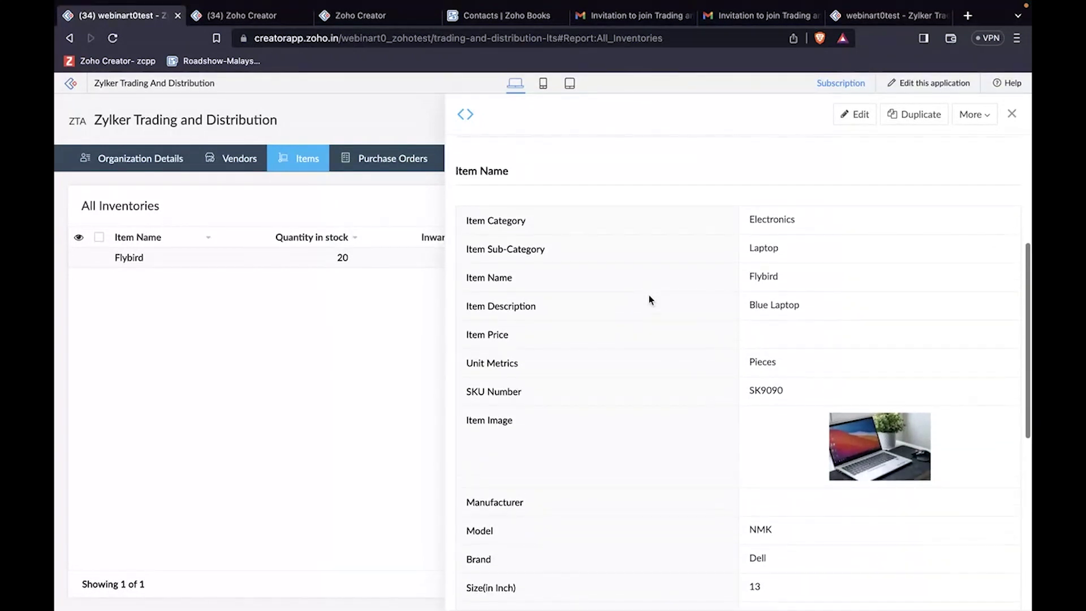
scroll(649, 296, "down", 1)
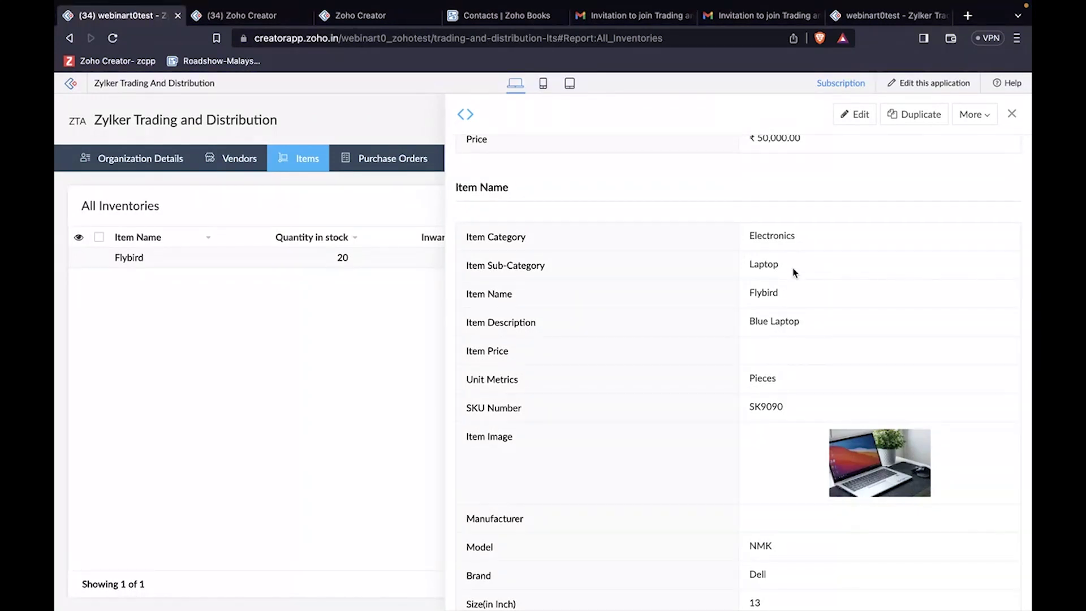
mouse_move(843, 448)
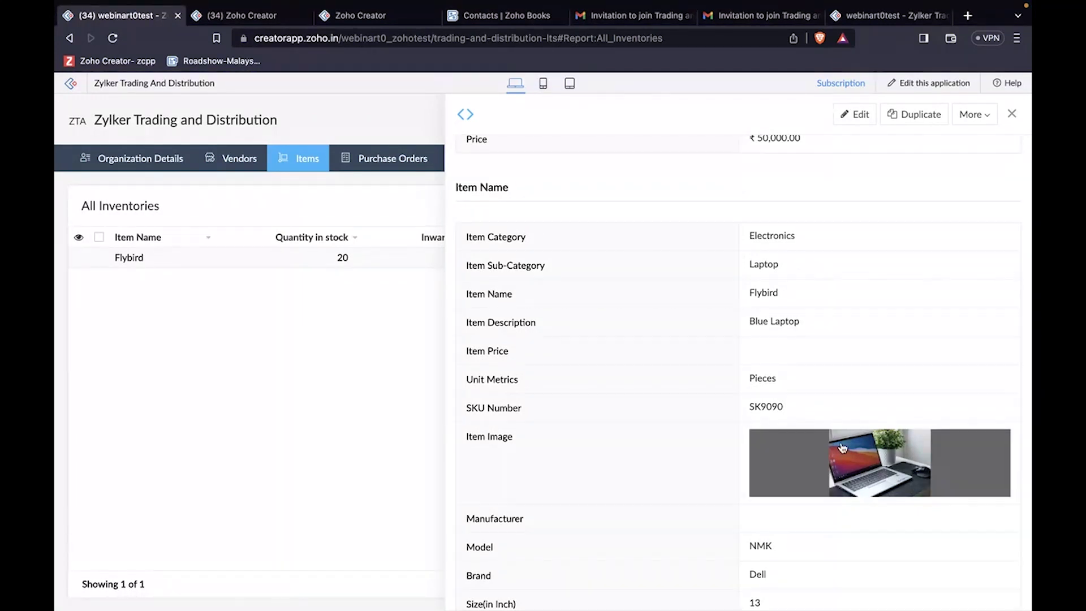
scroll(843, 448, "down", 5)
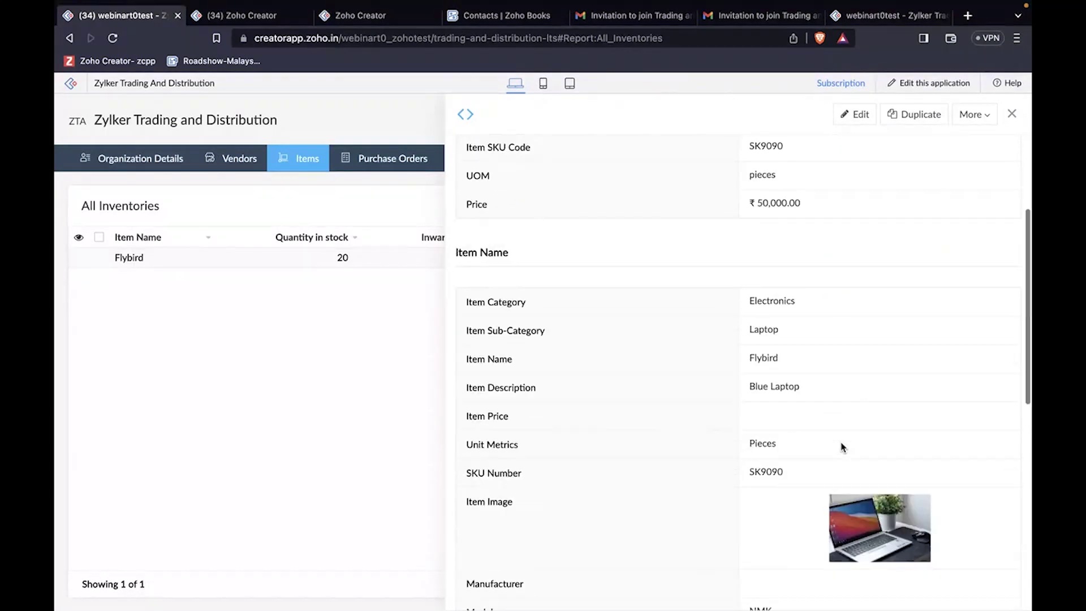
scroll(844, 448, "up", 9)
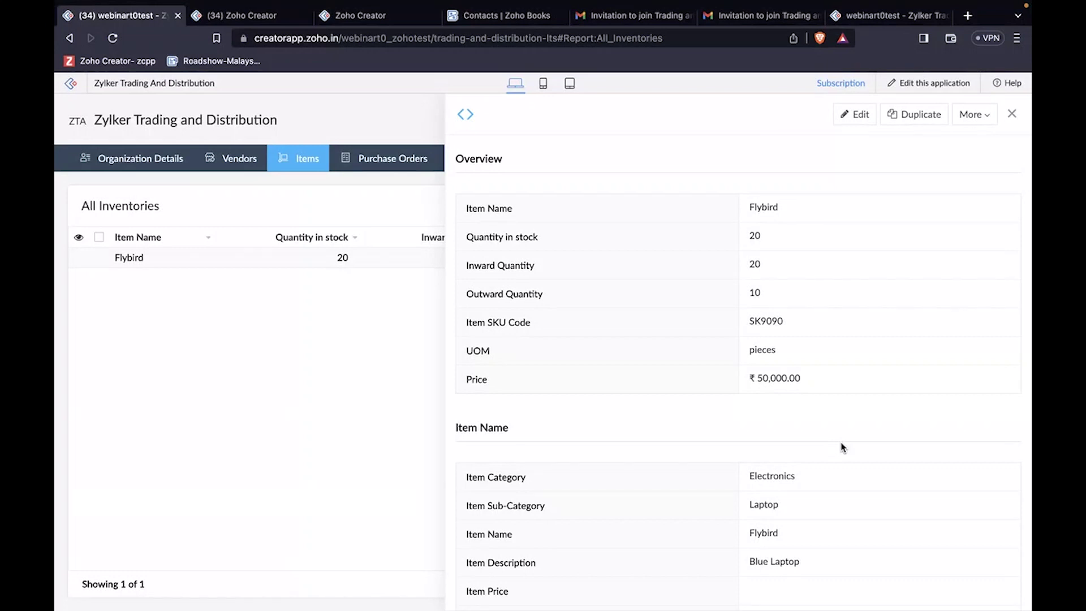
left_click(1012, 113)
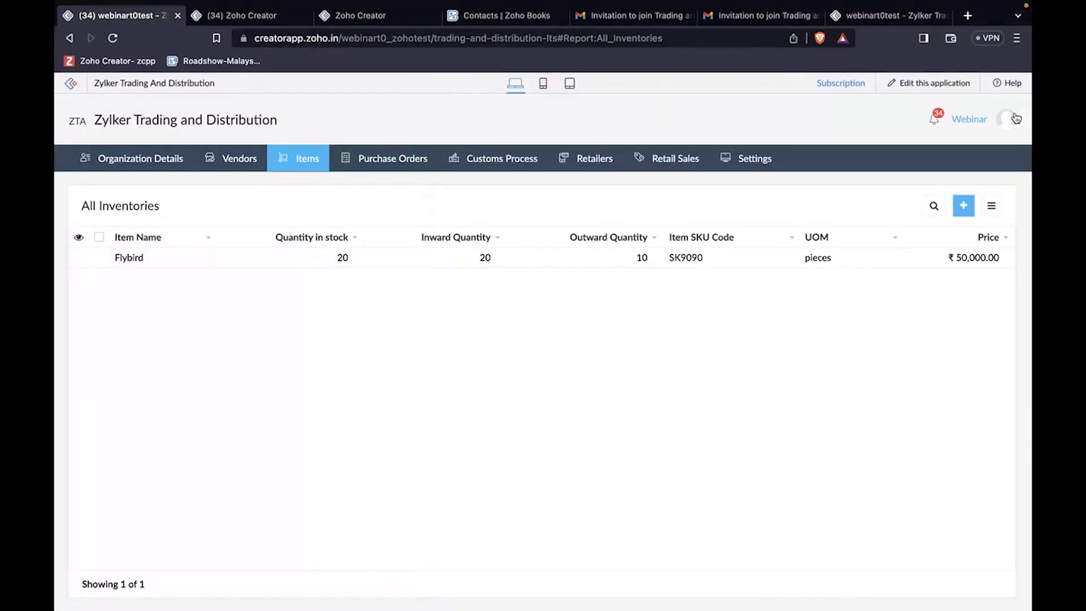
Step: Open Items > All Items and browse the Fit and Fine Smart Watch record
mouse_move(312, 164)
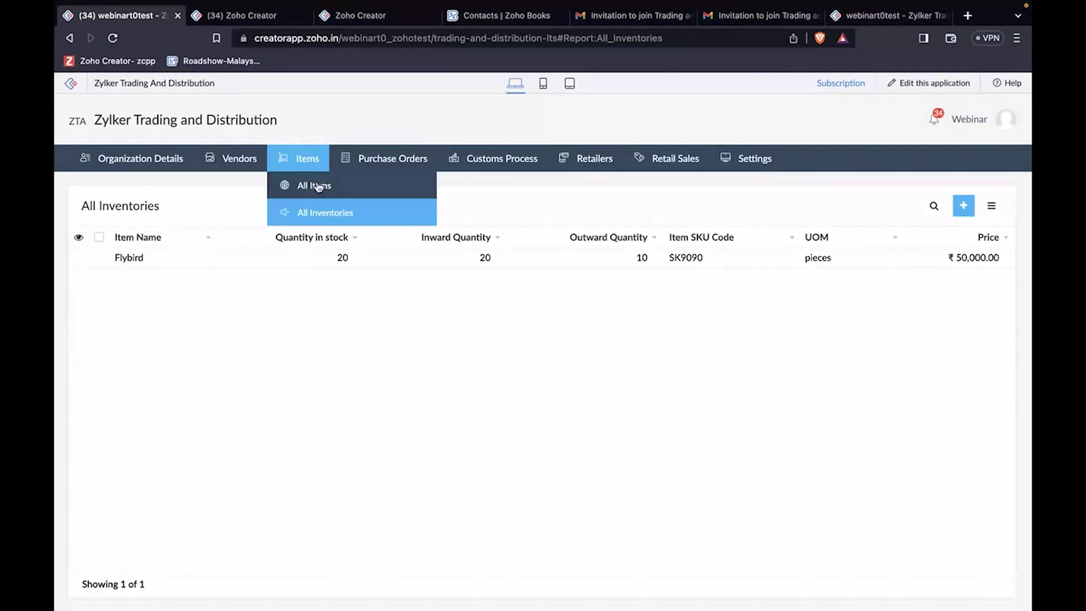
left_click(320, 191)
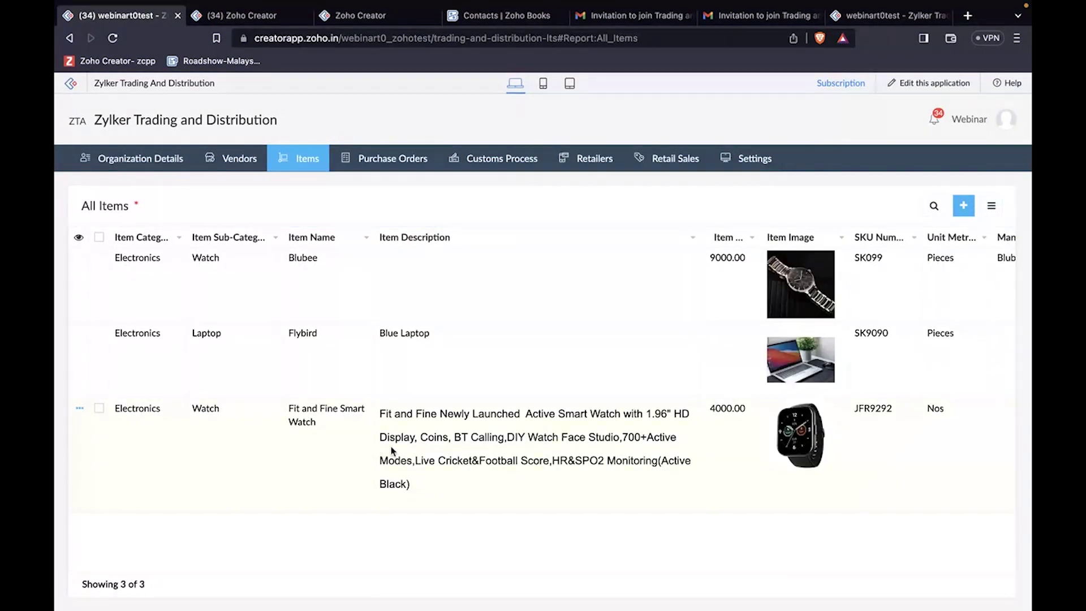
left_click(392, 451)
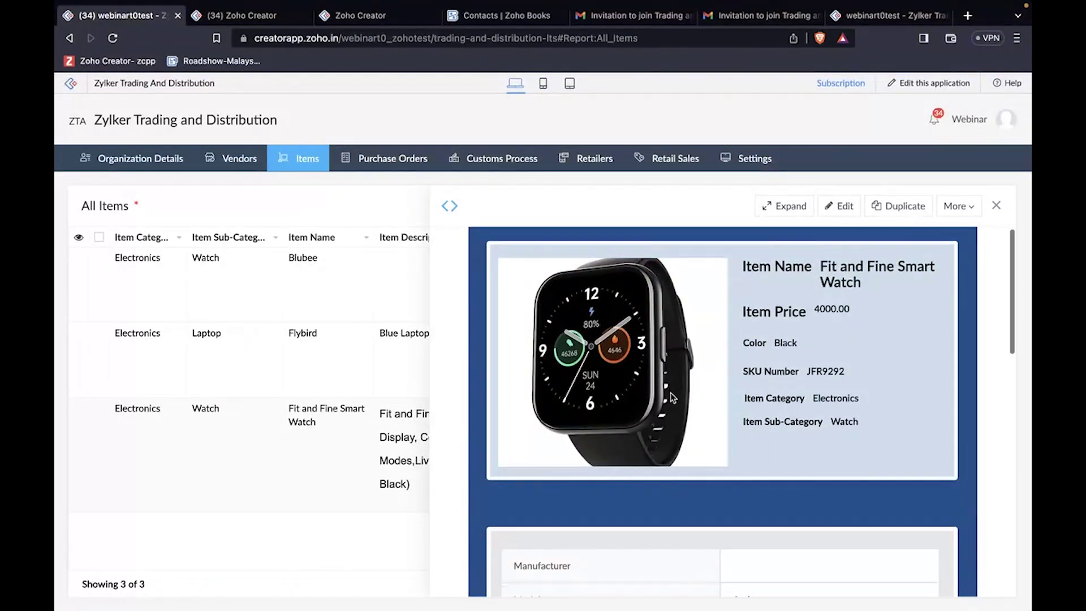
scroll(672, 398, "down", 1)
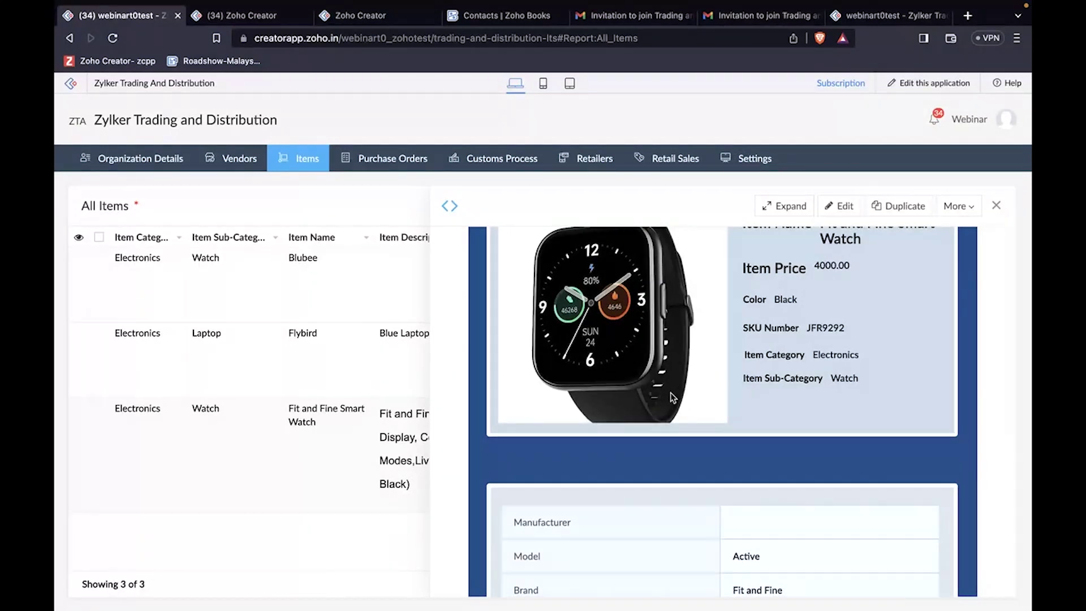
scroll(673, 398, "down", 4)
scroll(672, 397, "up", 5)
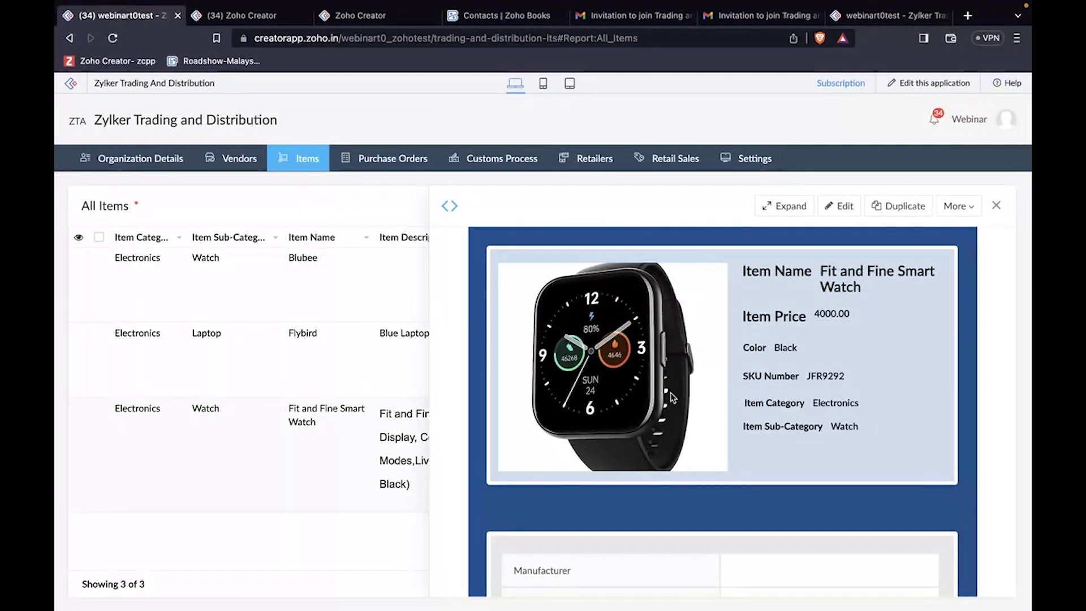
scroll(672, 398, "down", 1)
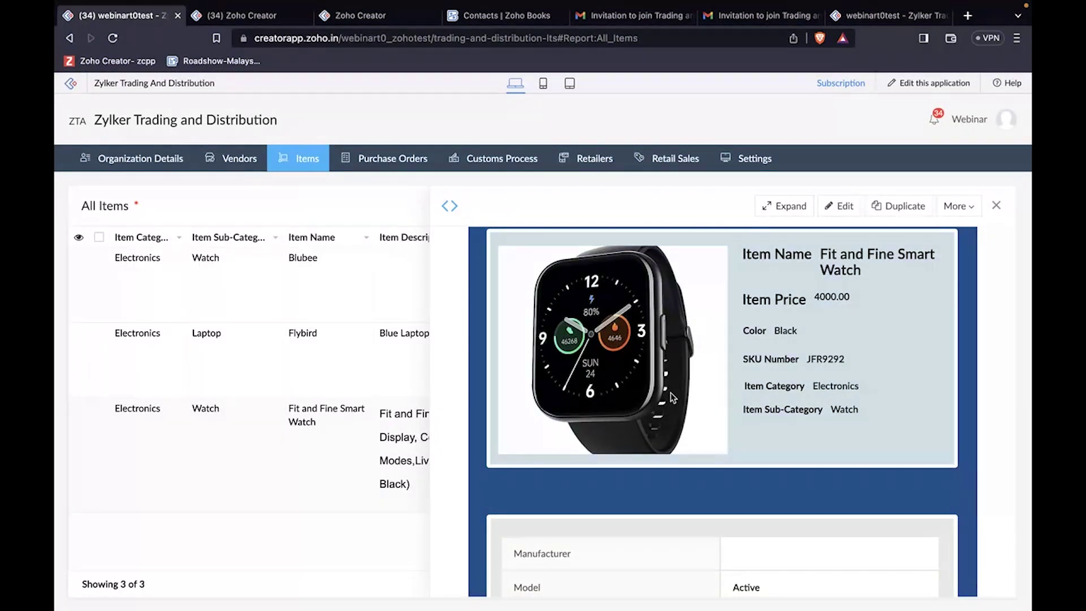
scroll(668, 396, "down", 3)
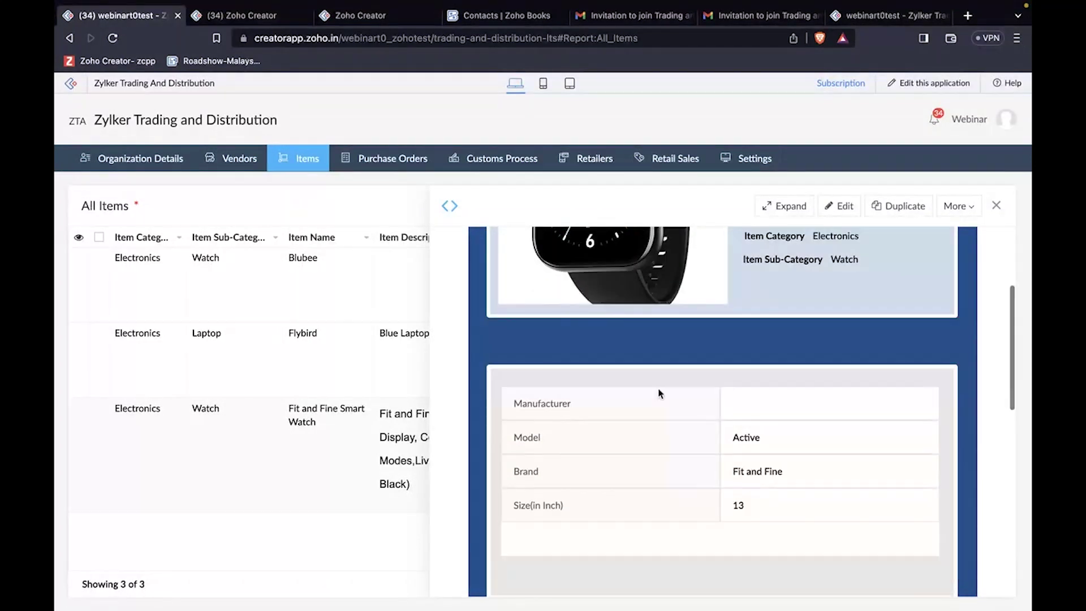
scroll(670, 437, "down", 1)
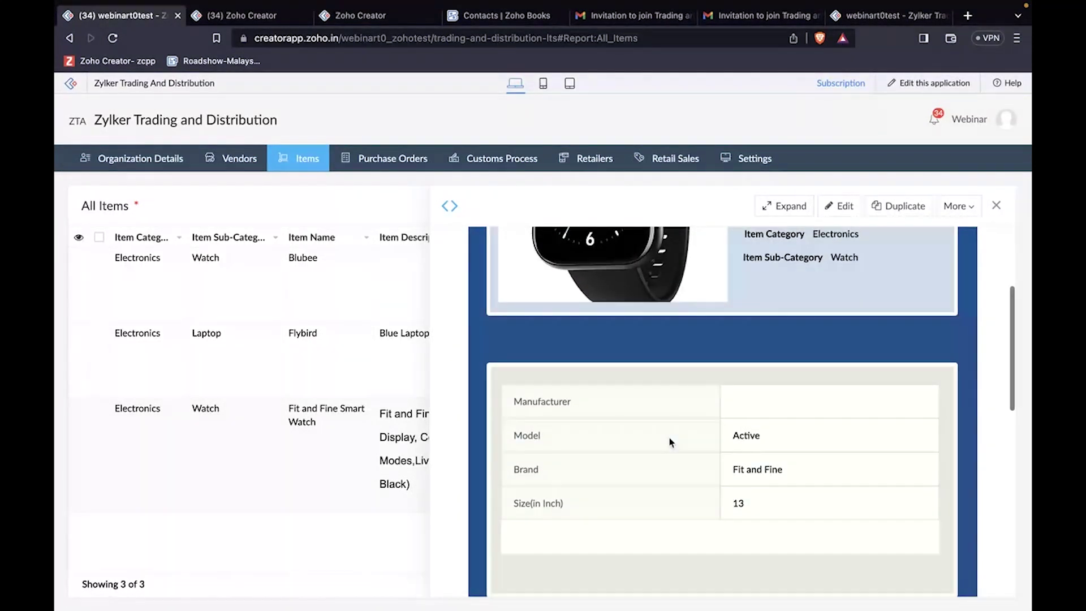
scroll(670, 437, "down", 1)
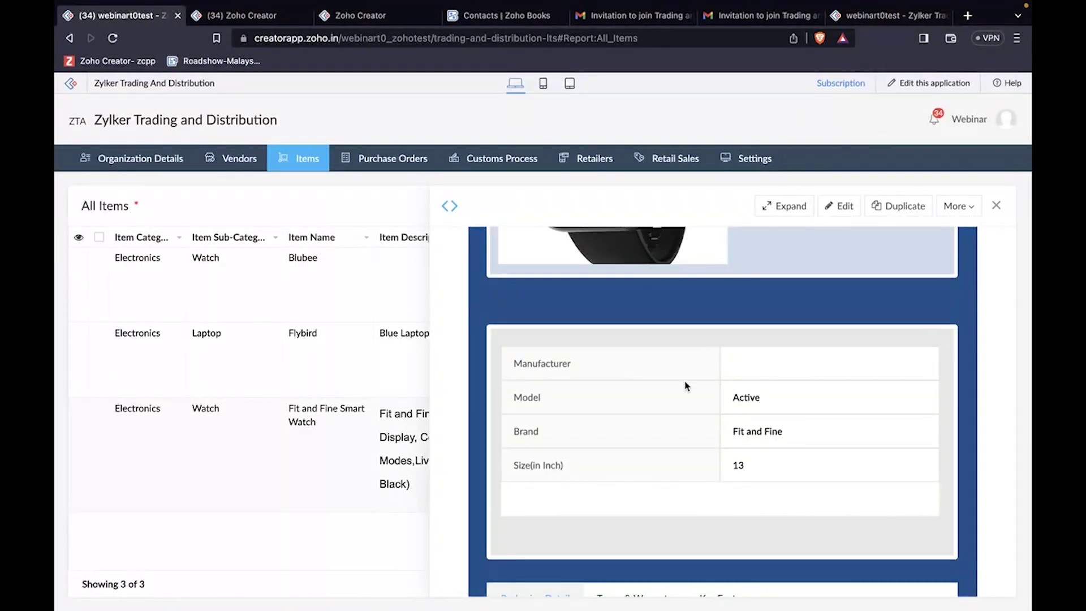
scroll(704, 388, "down", 3)
scroll(704, 391, "down", 2)
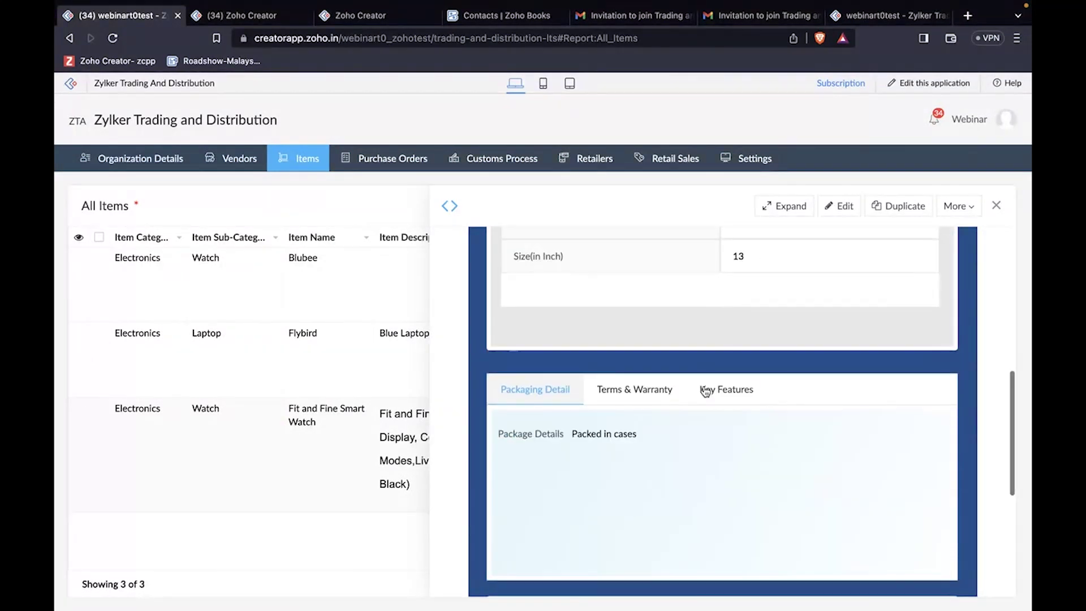
Step: View the watch's Terms & Warranty, Packaging Detail and Key Features tabs, then start a comment
left_click(620, 384)
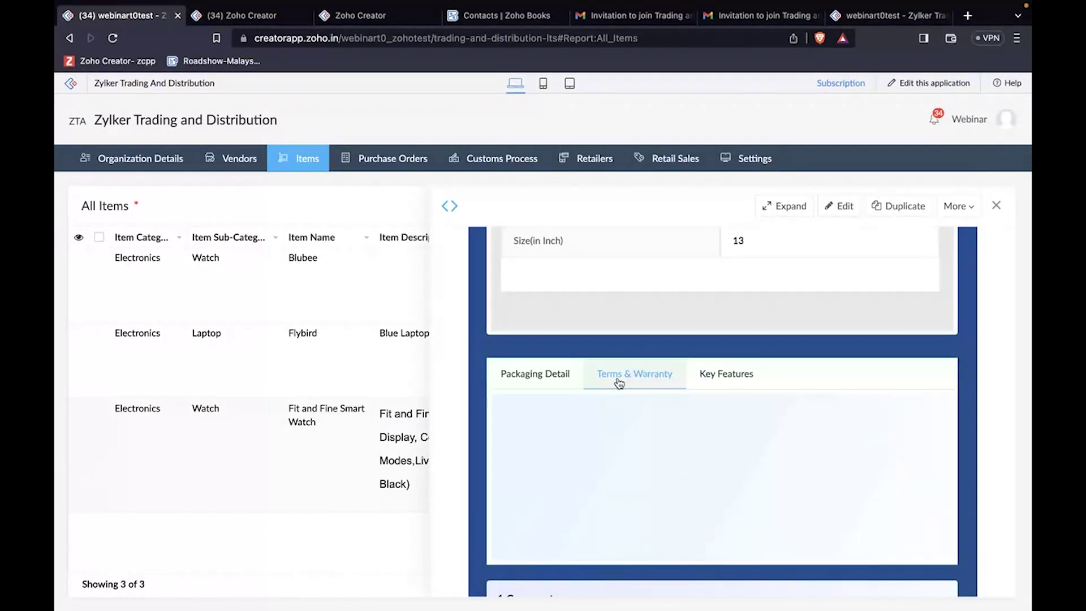
left_click(547, 381)
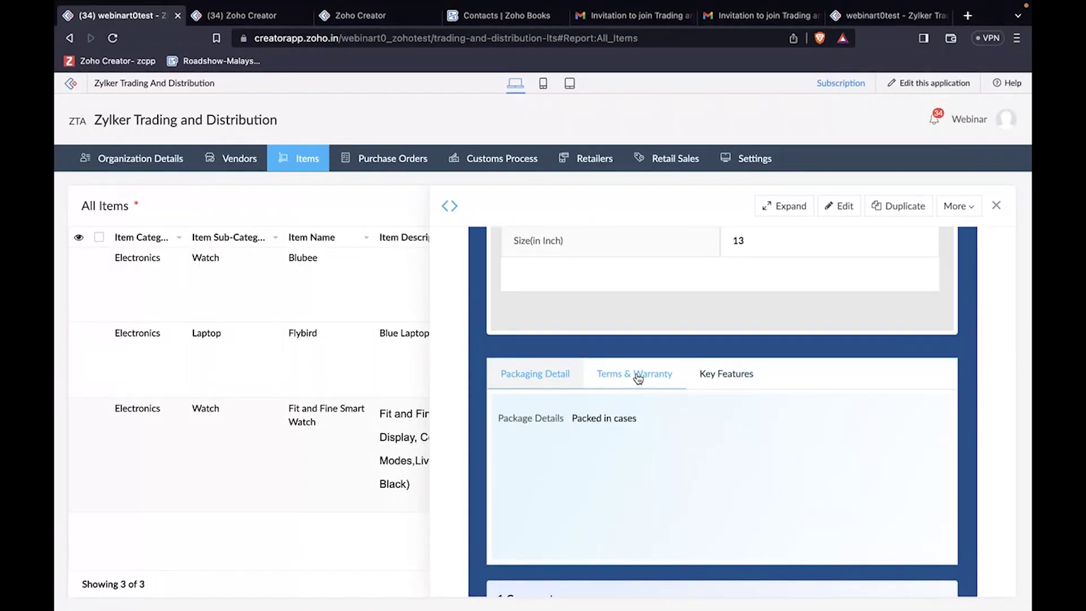
left_click(724, 374)
scroll(714, 446, "down", 3)
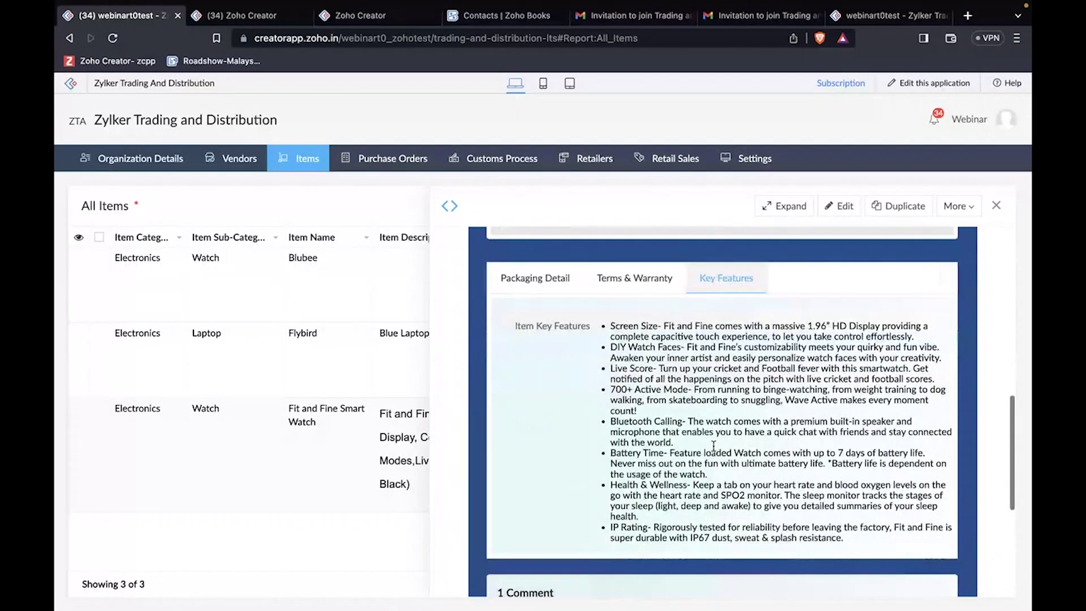
scroll(713, 446, "up", 1)
scroll(714, 448, "down", 2)
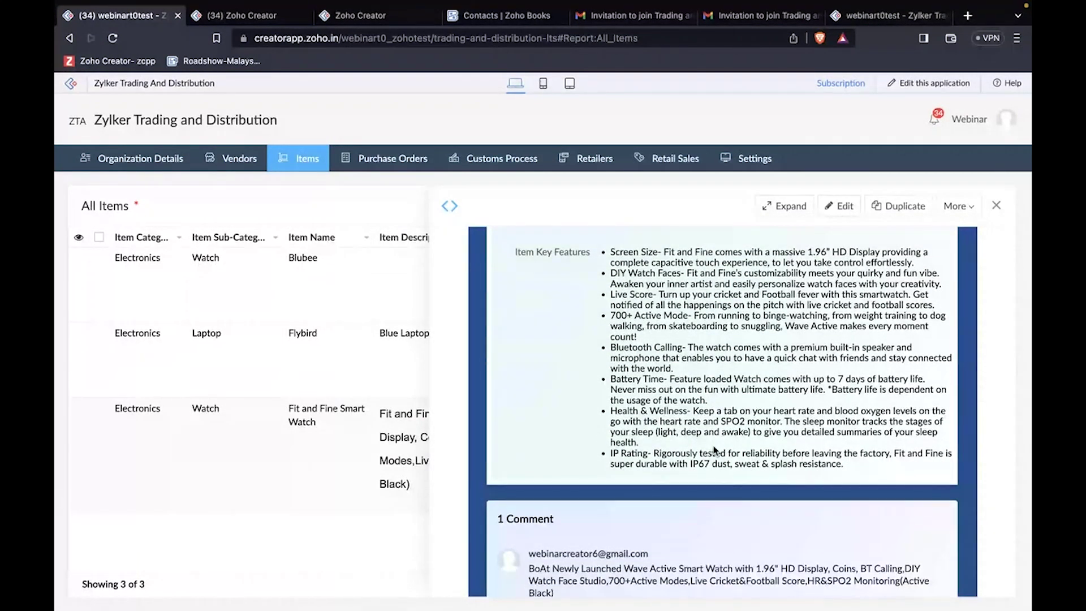
scroll(714, 450, "down", 3)
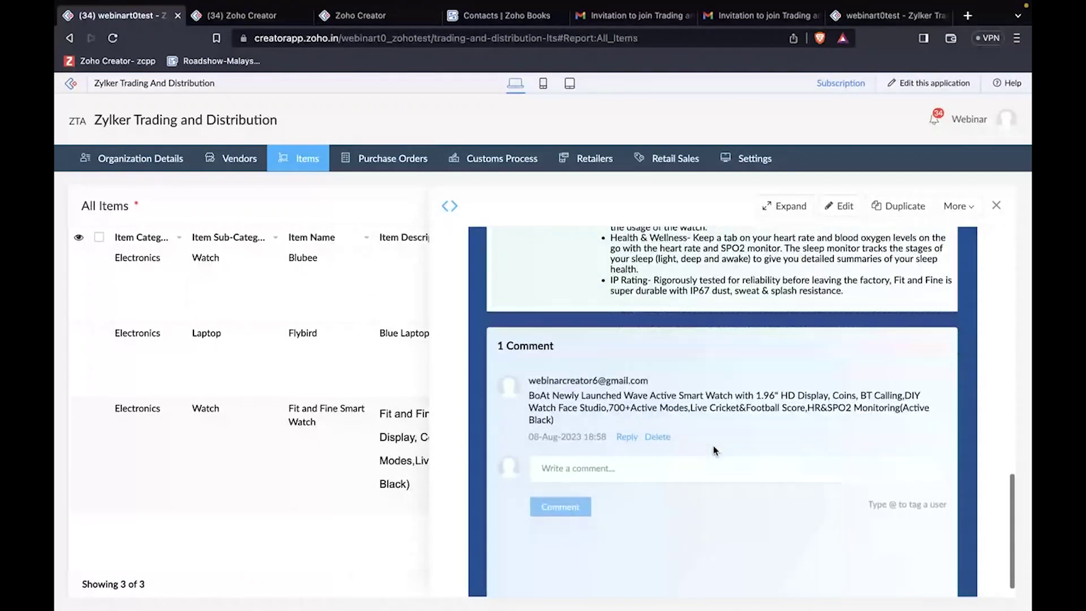
left_click(714, 447)
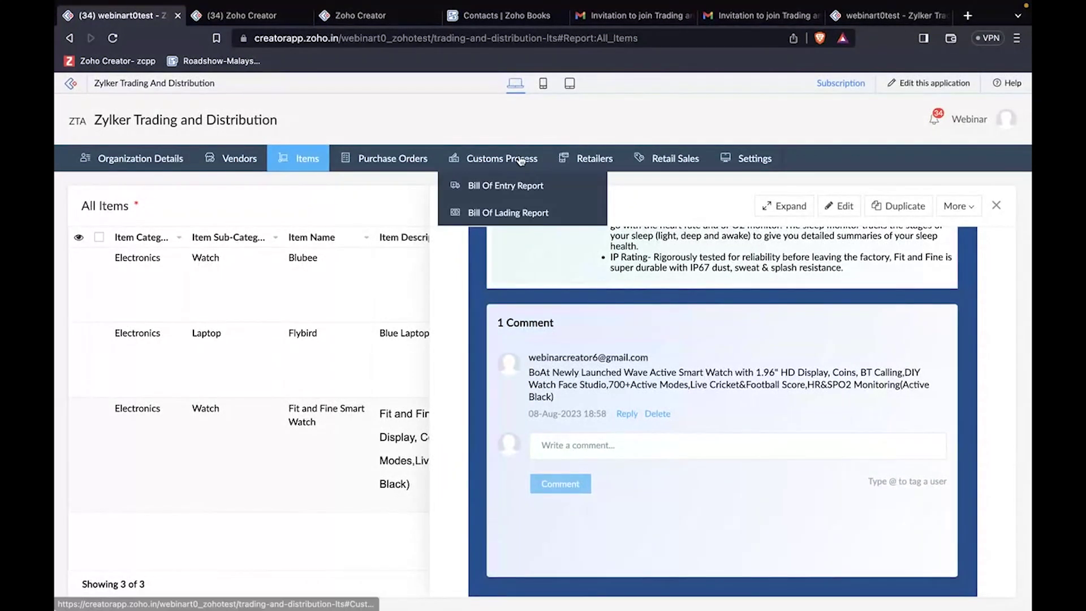
Step: Advance the slides to OTHER USE CASES, then open Creator's Retailers All Customers list
key("ctrl+Left")
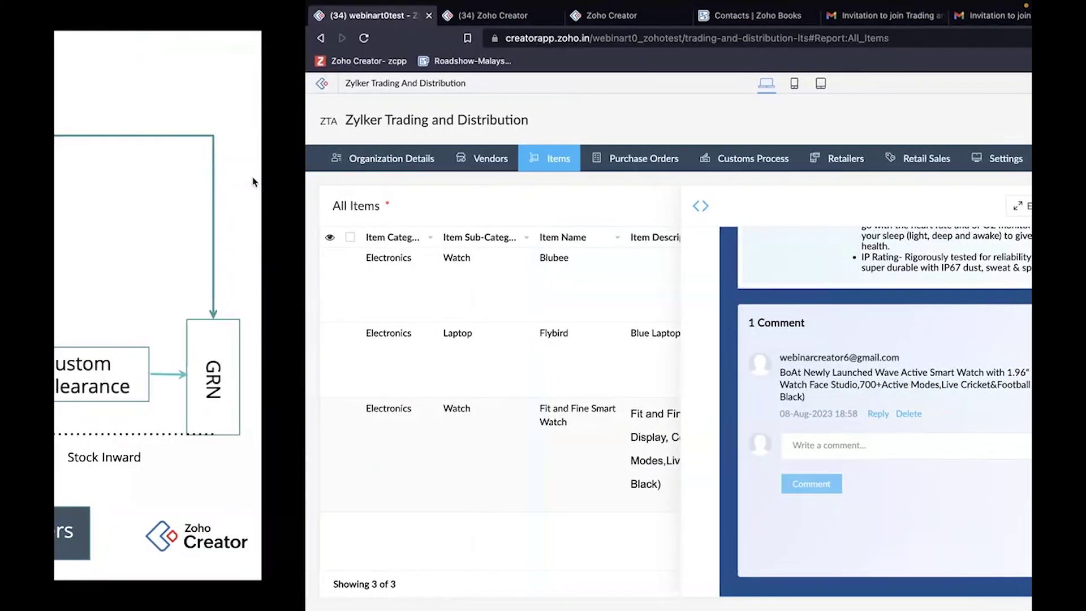
key("Right")
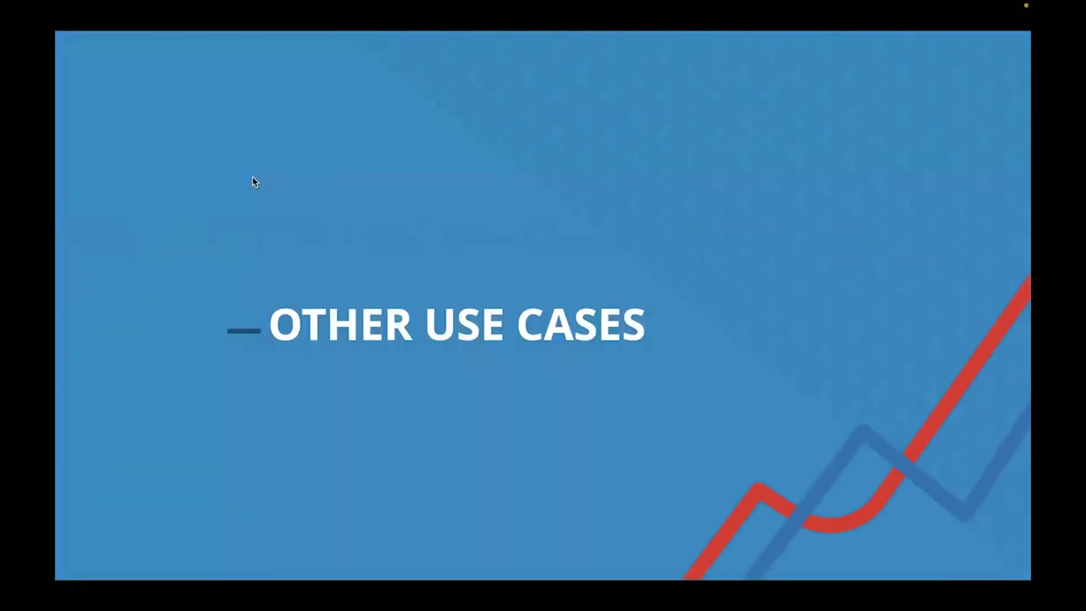
key("ctrl+Right")
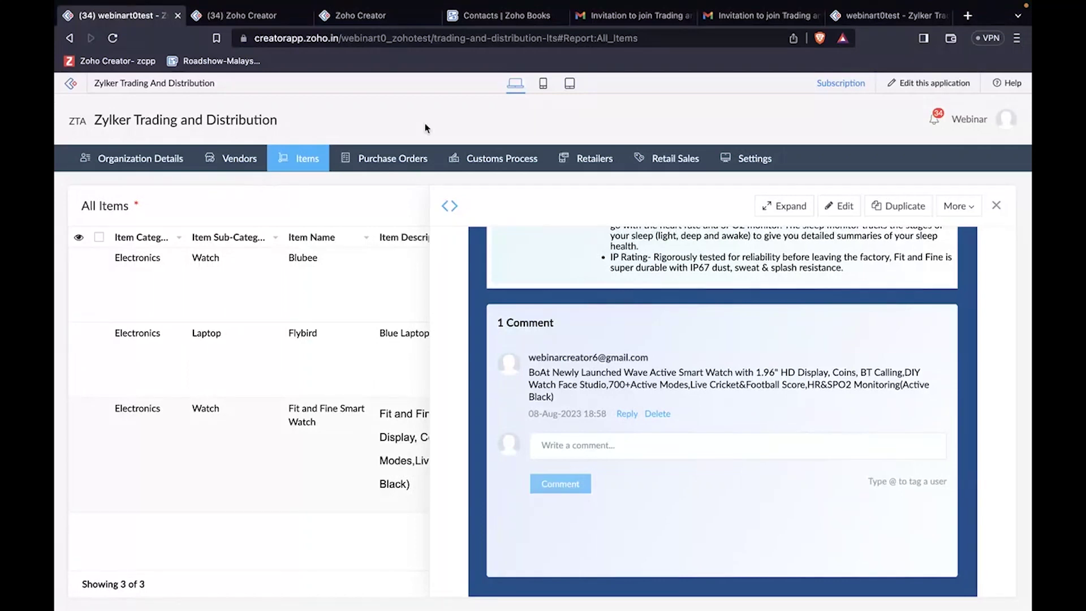
left_click(607, 163)
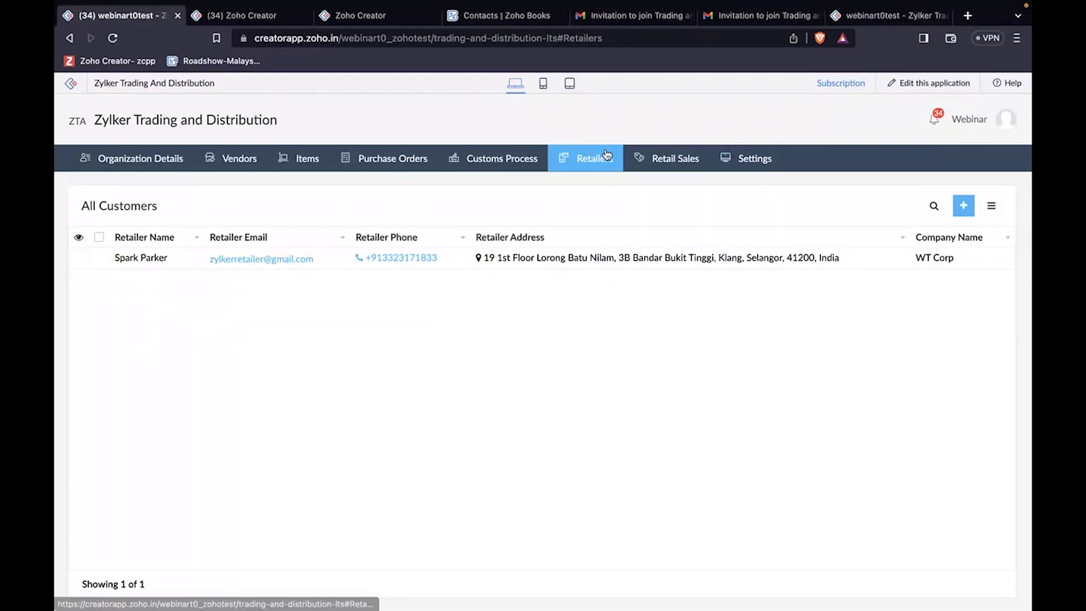
Step: In a new retailer form, enter the retailer's first and last name and company CJ Industries
left_click(963, 209)
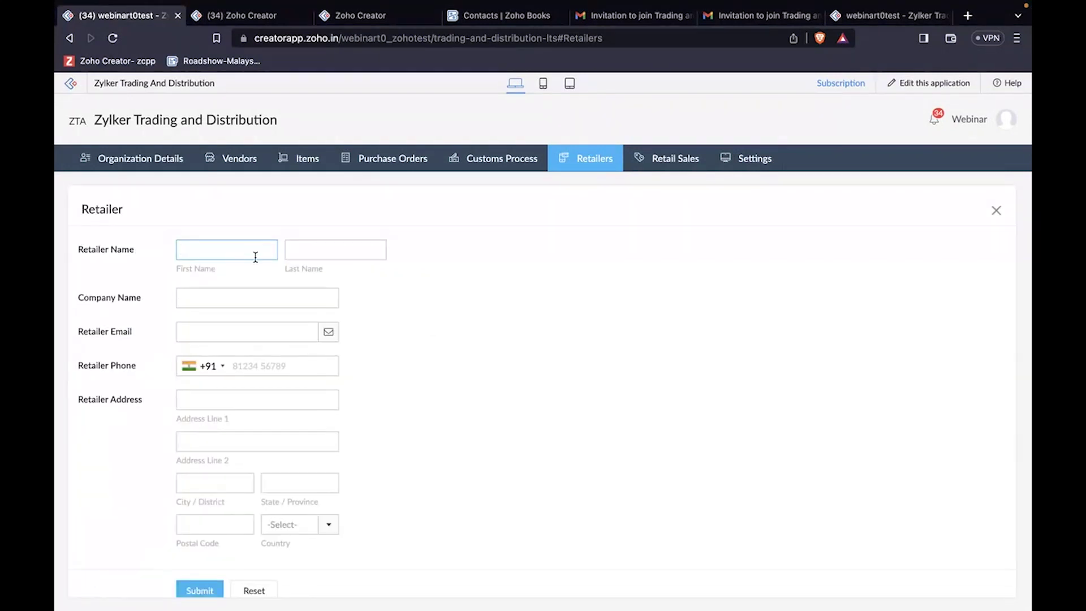
left_click(246, 249)
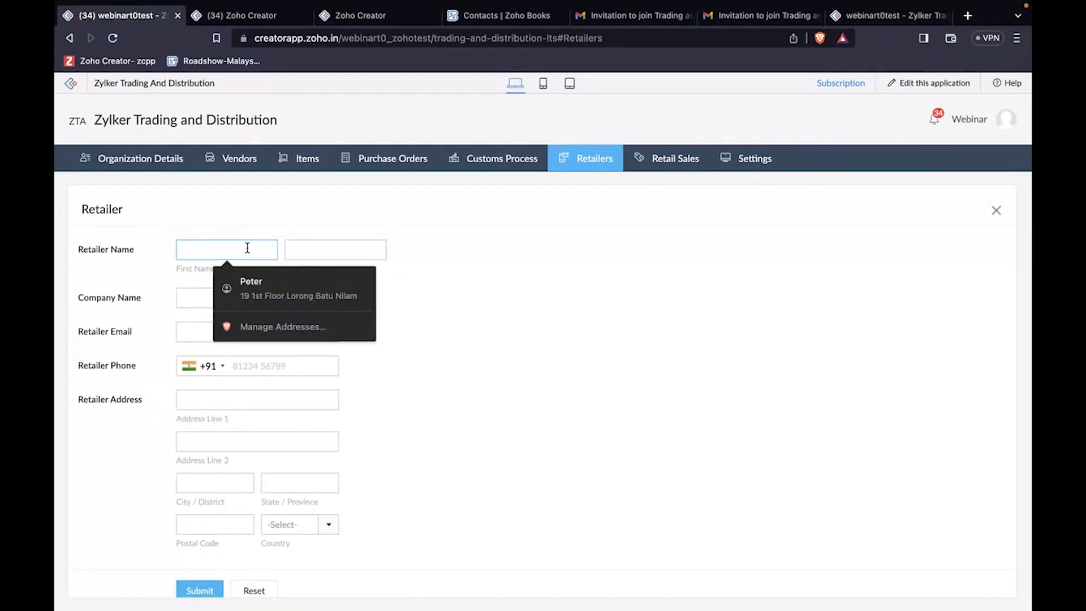
type("CJ")
left_click(301, 249)
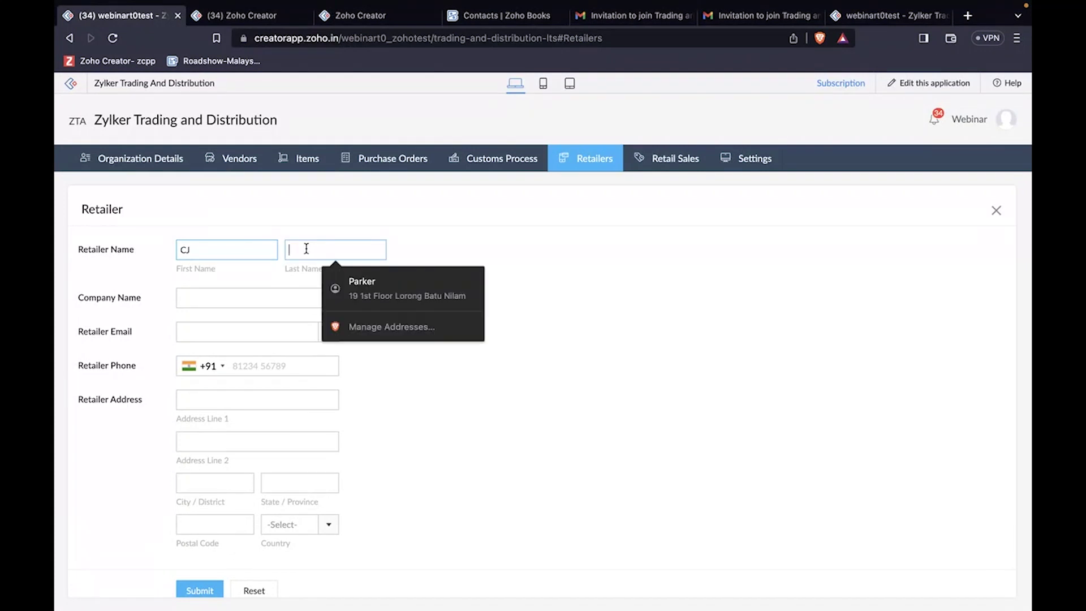
left_click(217, 293)
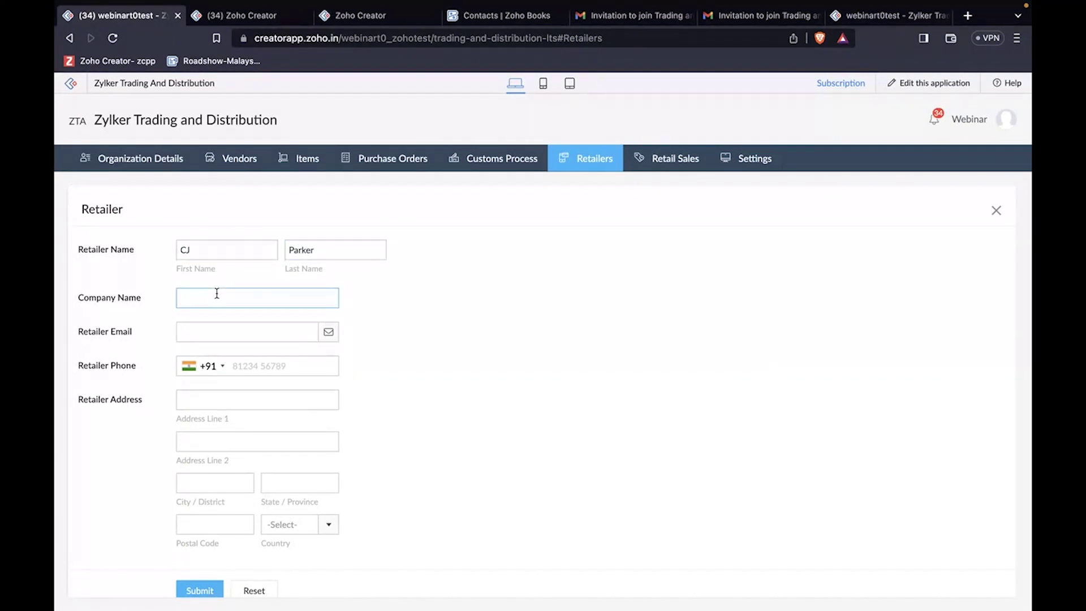
type("CJ ")
type("(")
type("ndustries")
Step: Fill in the retailer's email, phone and address, set country to India, and submit
left_click(205, 324)
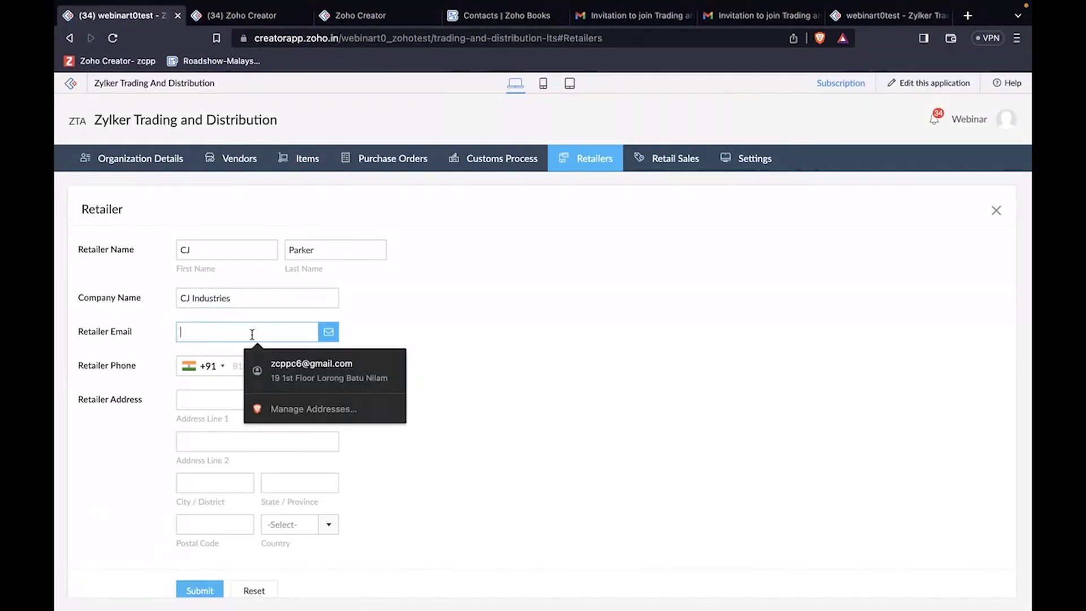
left_click(340, 363)
left_click(296, 374)
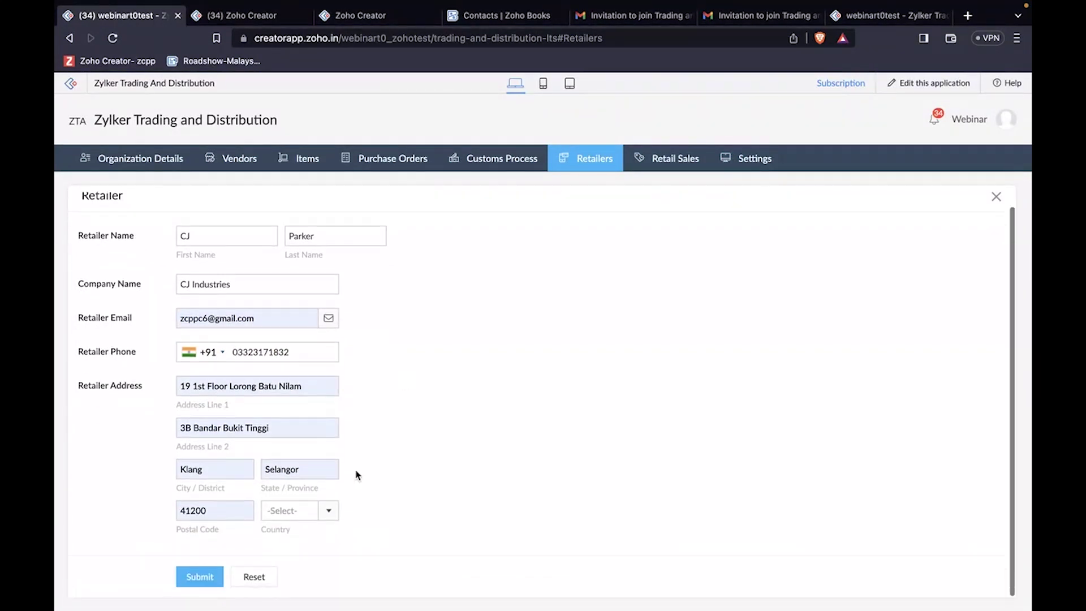
left_click(328, 510)
type("india")
left_click(275, 488)
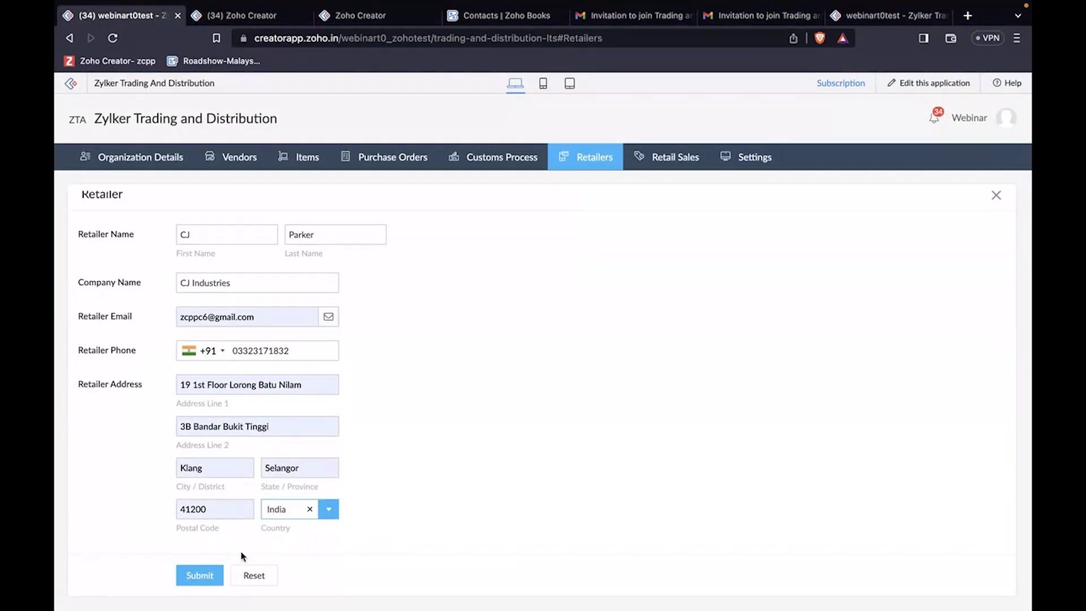
left_click(216, 577)
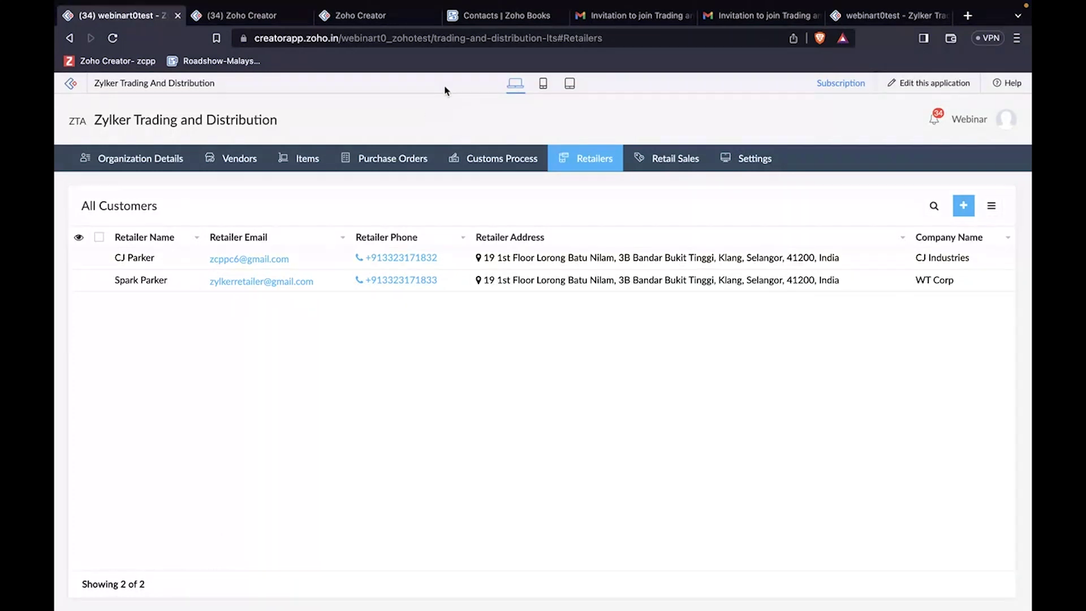
Step: Switch to the Contacts | Zoho Books tab showing the still-empty All Customers list
left_click(479, 16)
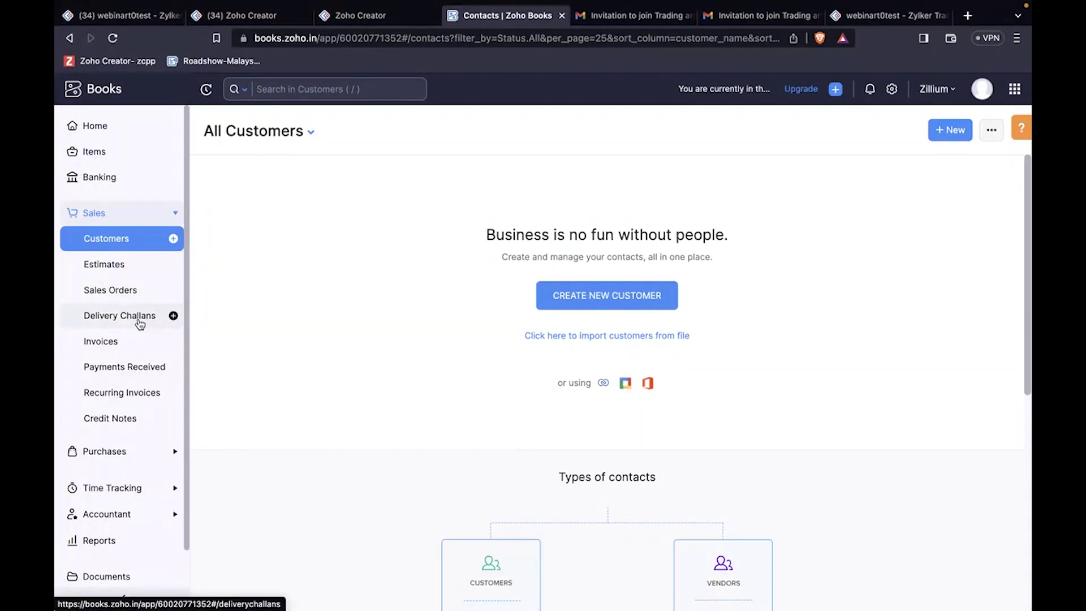
Step: Reload Zoho Books, view the synced CJ Industries customer's details, then return to Zoho Creator
left_click(116, 43)
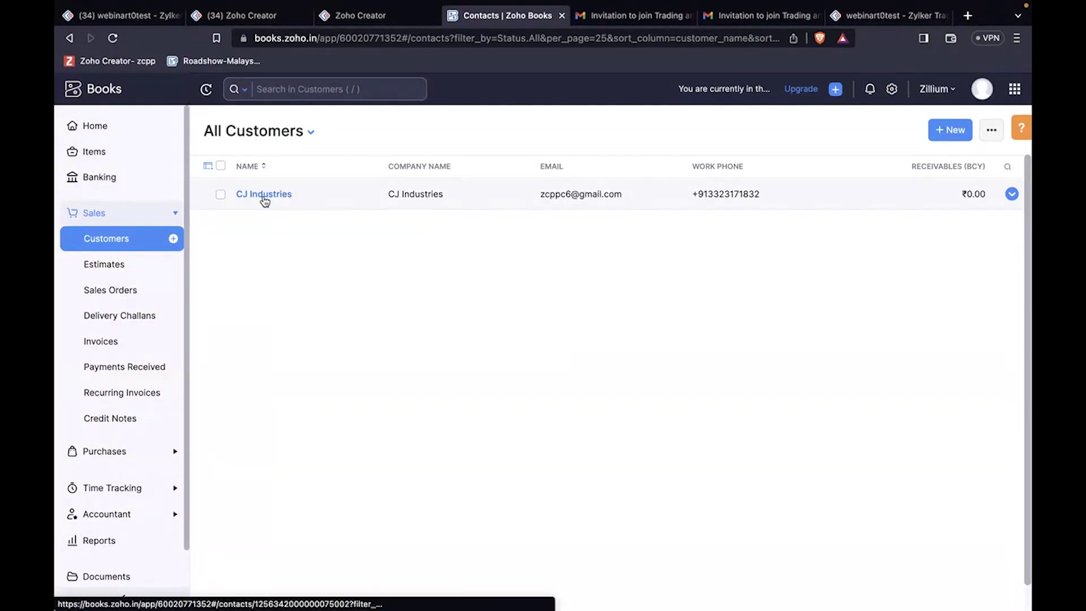
left_click(265, 196)
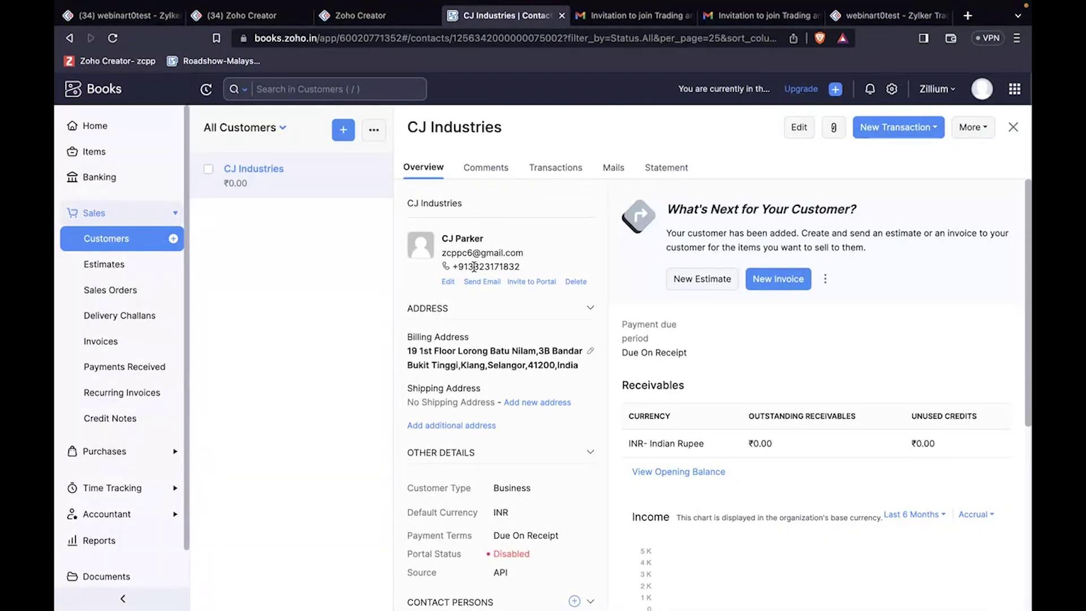
left_click(343, 17)
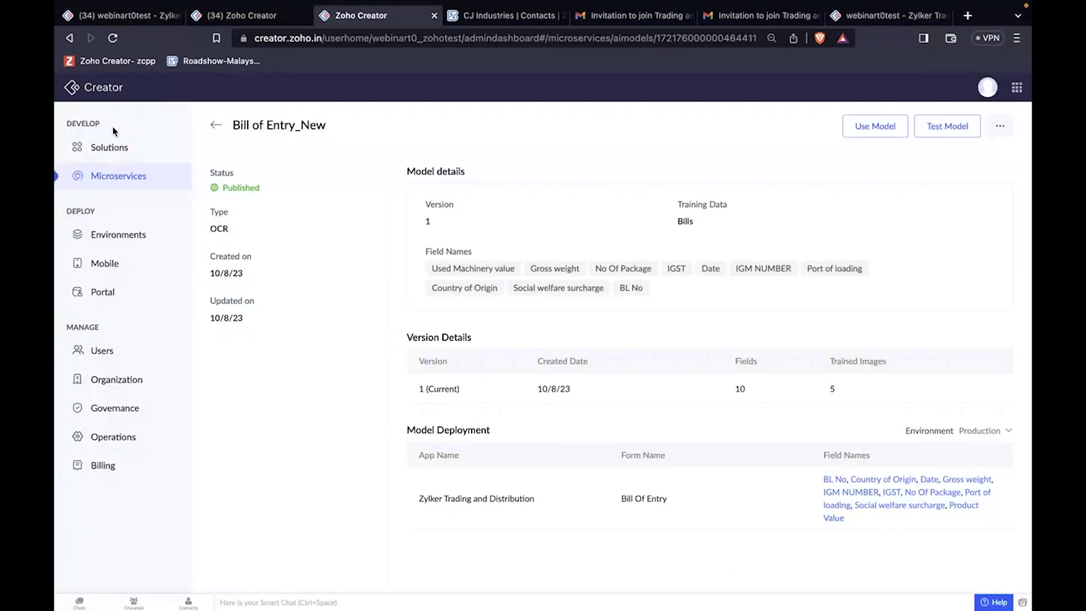
Step: From Solutions, begin a new Integration Flows solution, then close it to return to the dashboard
left_click(137, 153)
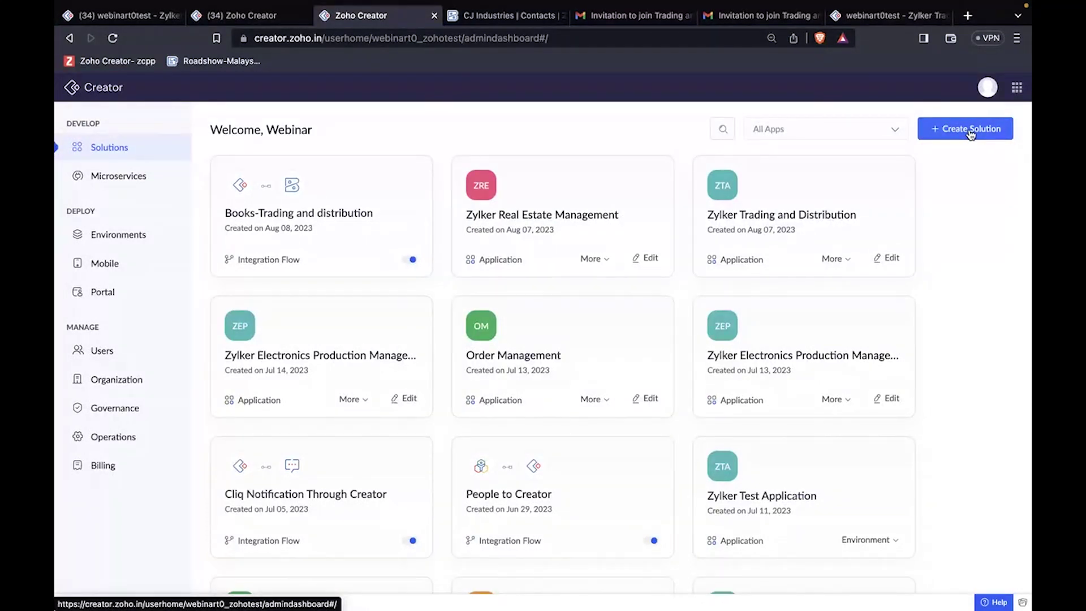
left_click(971, 133)
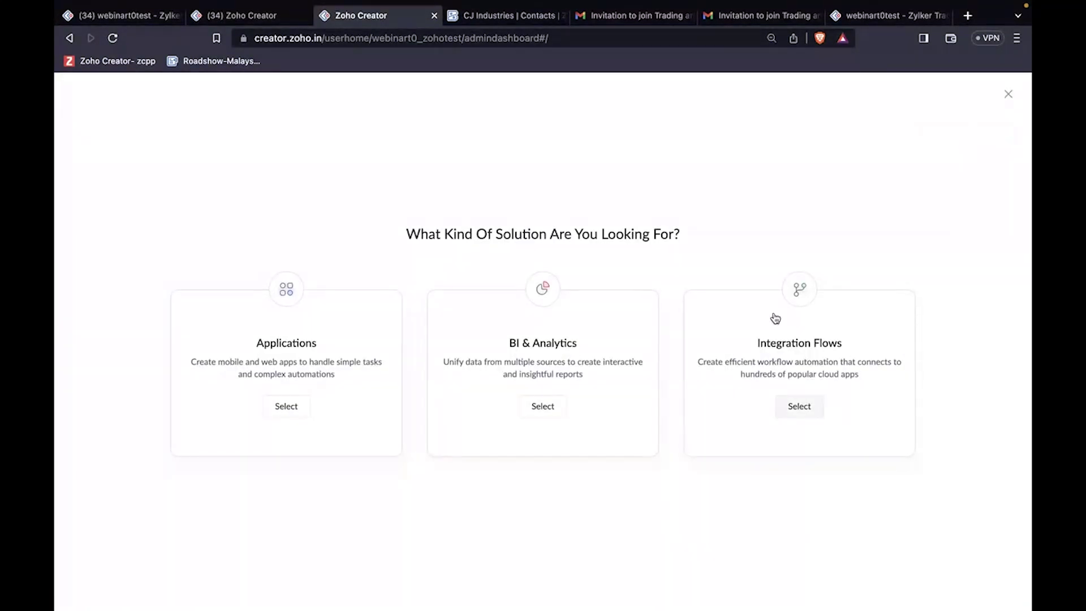
left_click(784, 346)
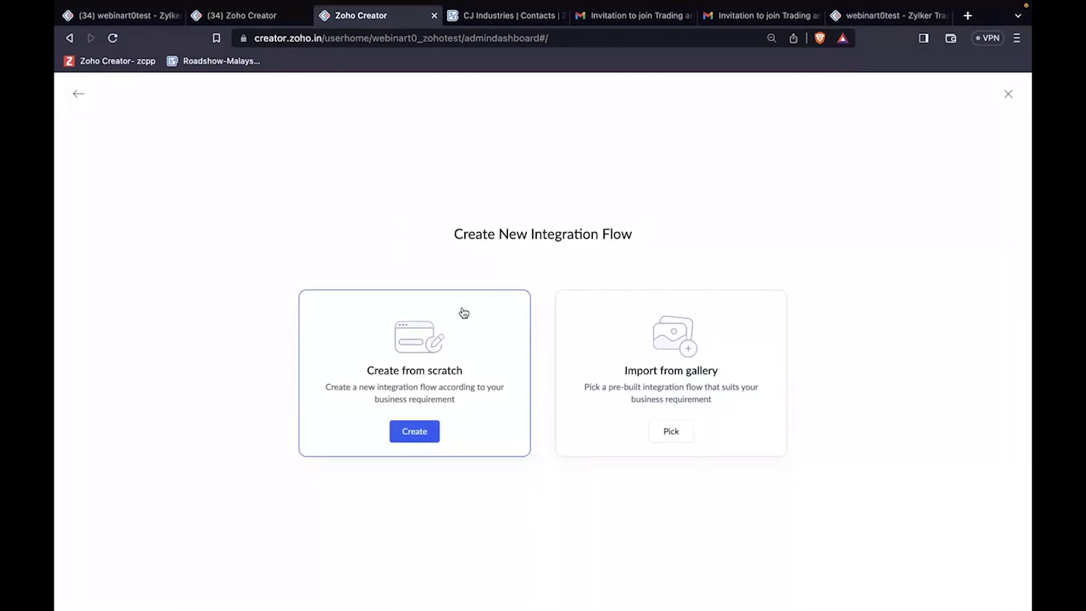
left_click(503, 342)
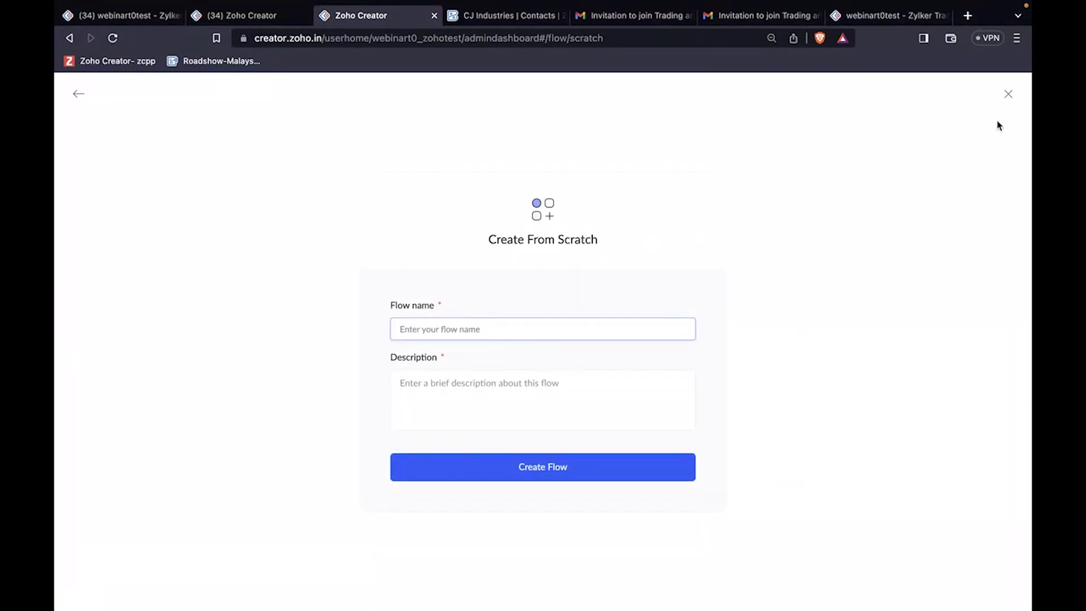
left_click(1010, 97)
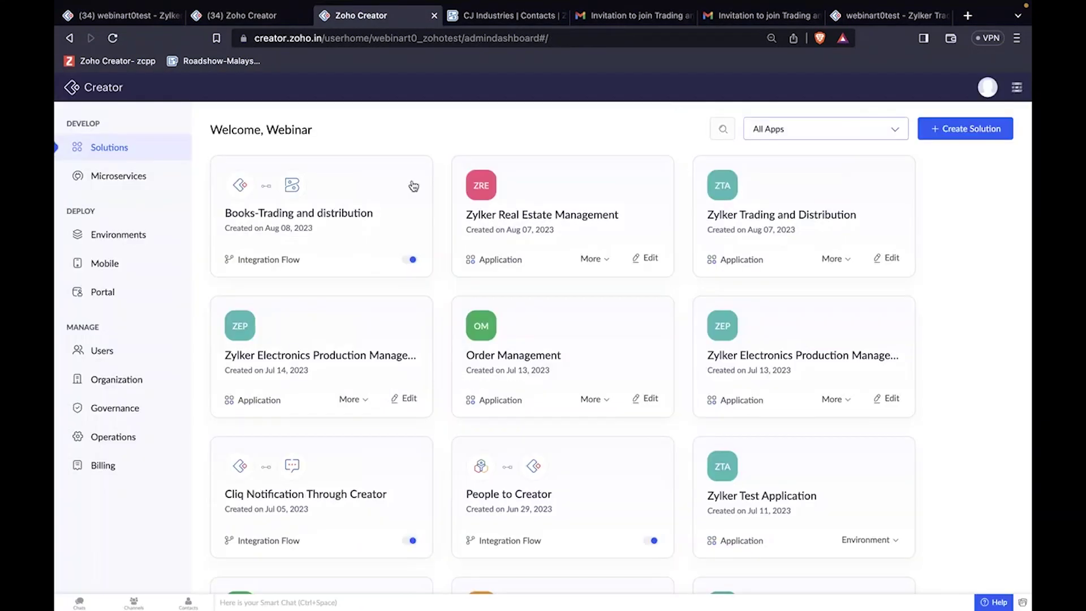
Step: Open the Books-Trading and distribution flow and review its Record created → Create customer steps
left_click(358, 203)
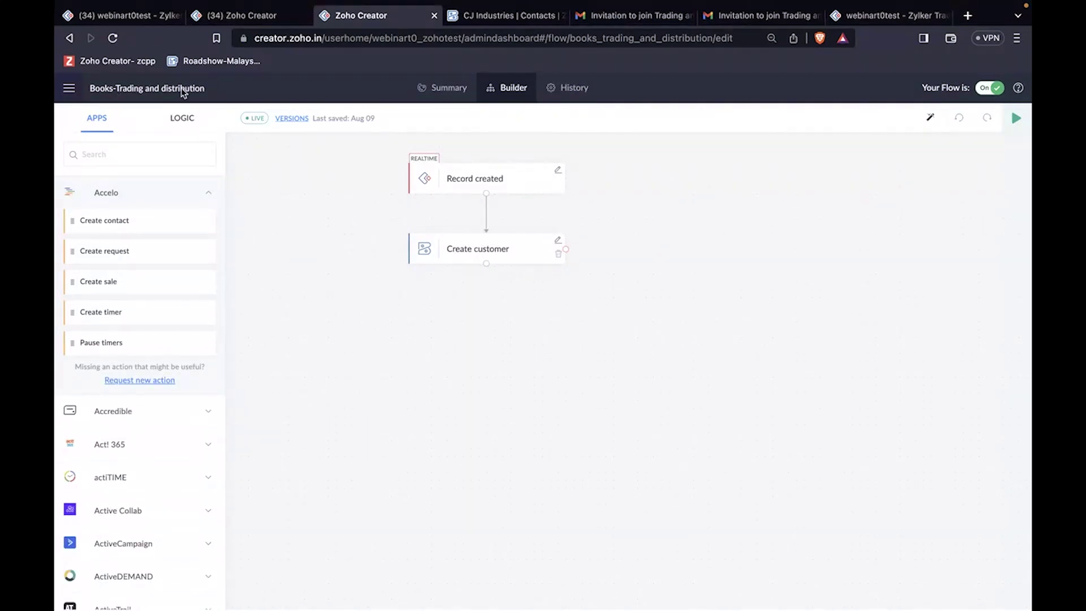
scroll(497, 317, "up", 5)
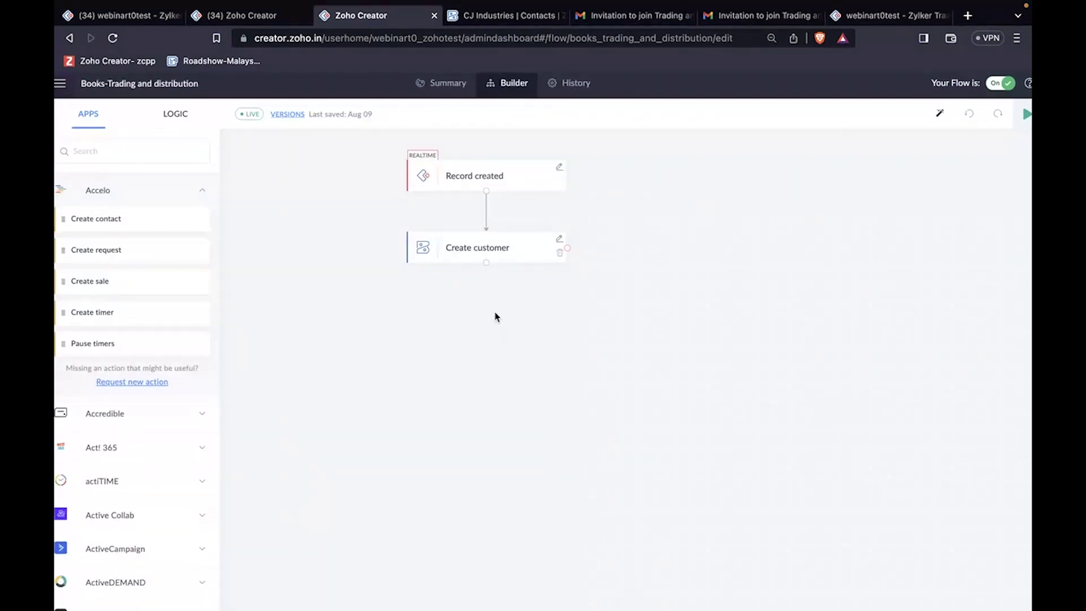
scroll(485, 206, "up", 2)
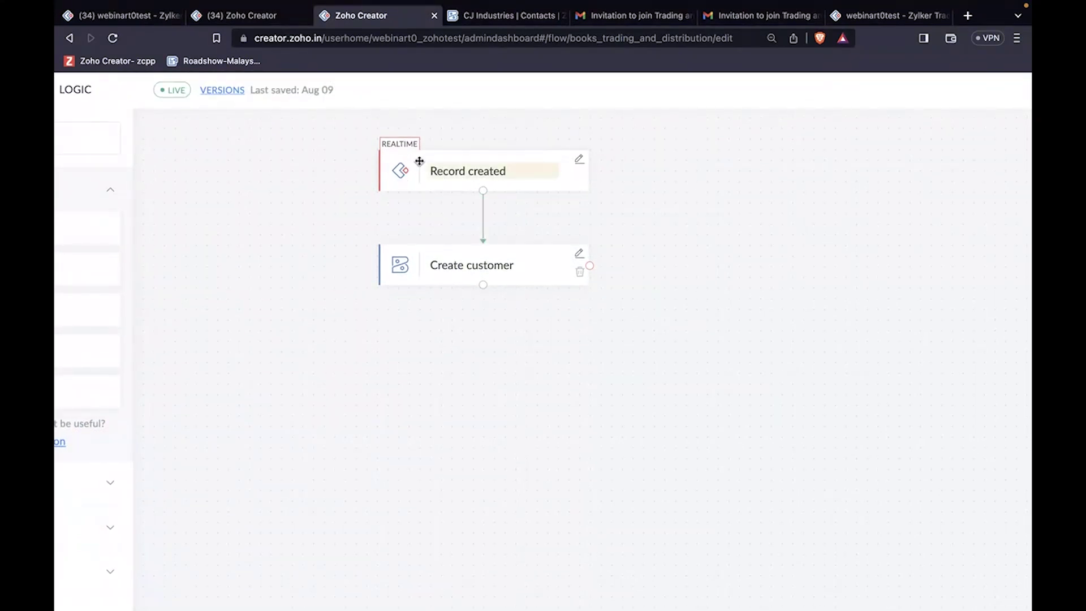
scroll(458, 225, "down", 1)
scroll(458, 225, "down", 2)
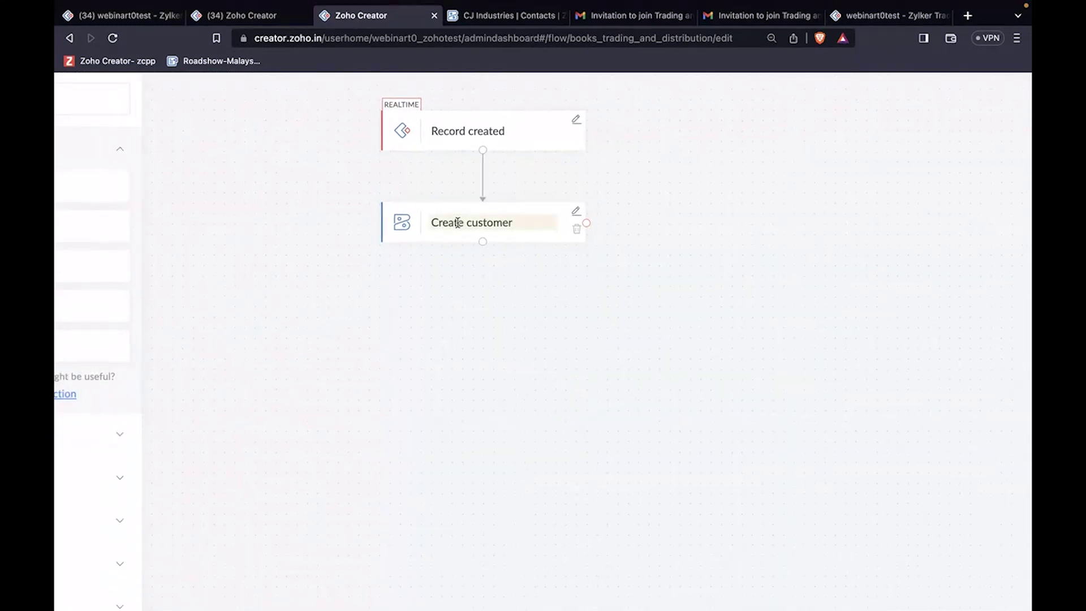
scroll(458, 223, "down", 3)
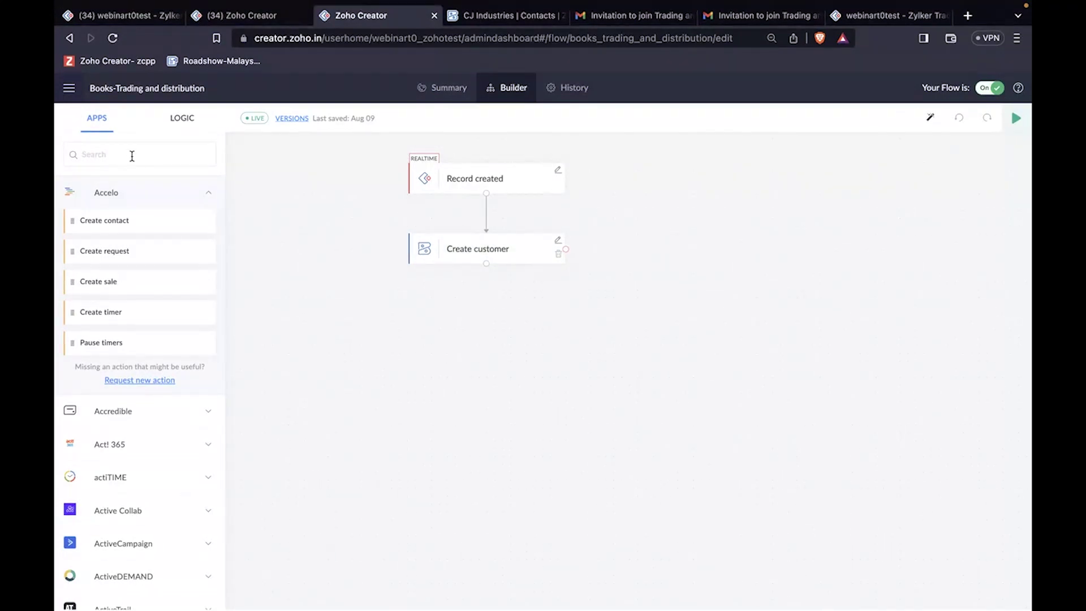
Step: Search apps for 'zoho book' and browse Zoho Books actions like Create customer and Create invoice
type("zoho book")
left_click(118, 224)
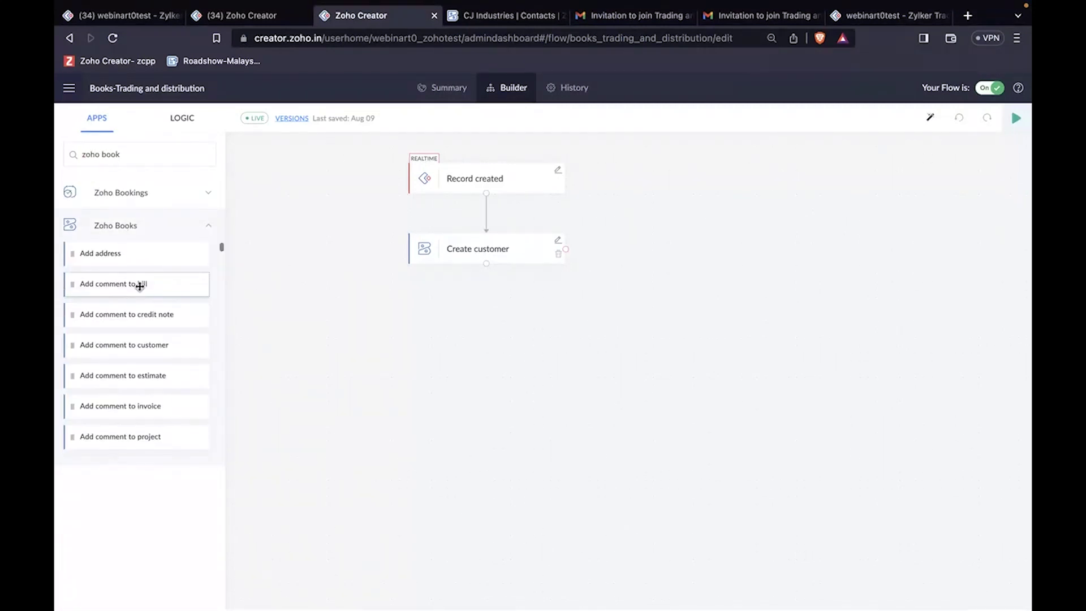
scroll(140, 286, "down", 5)
scroll(139, 287, "down", 1)
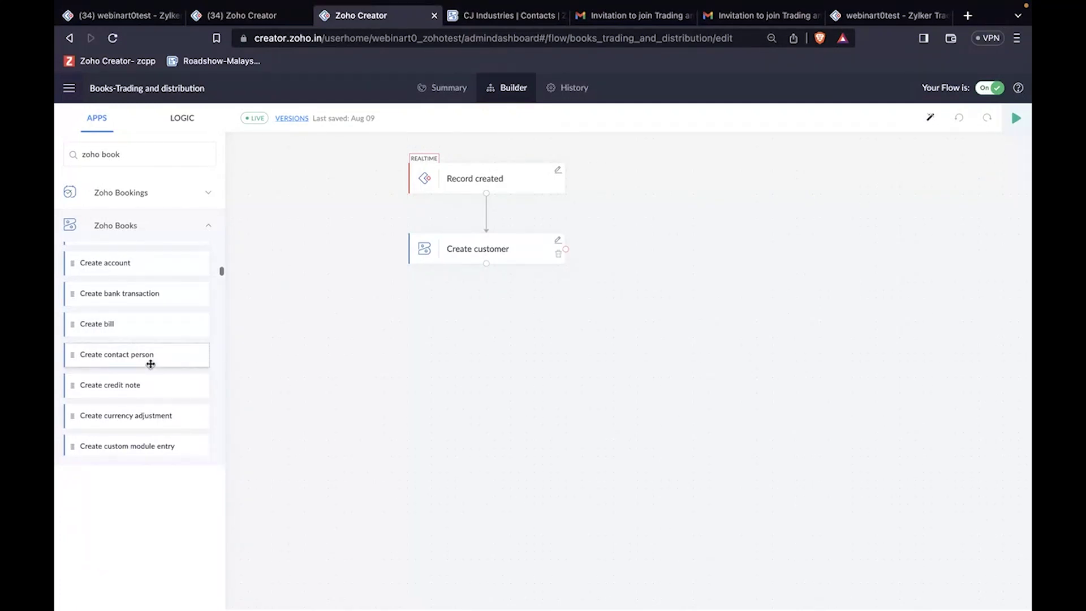
scroll(150, 364, "down", 1)
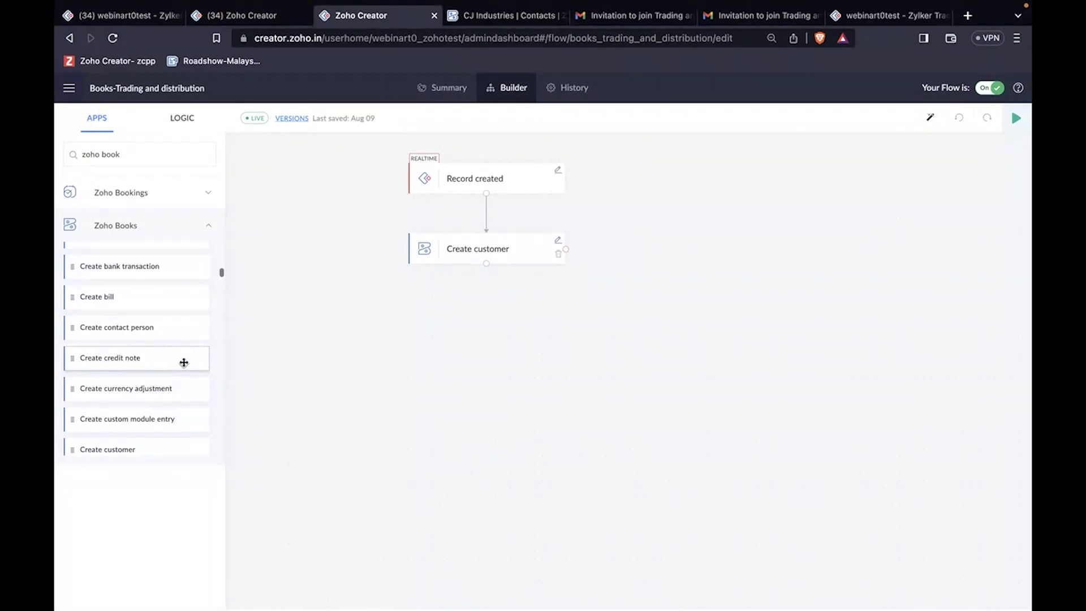
scroll(184, 363, "down", 5)
scroll(184, 362, "down", 1)
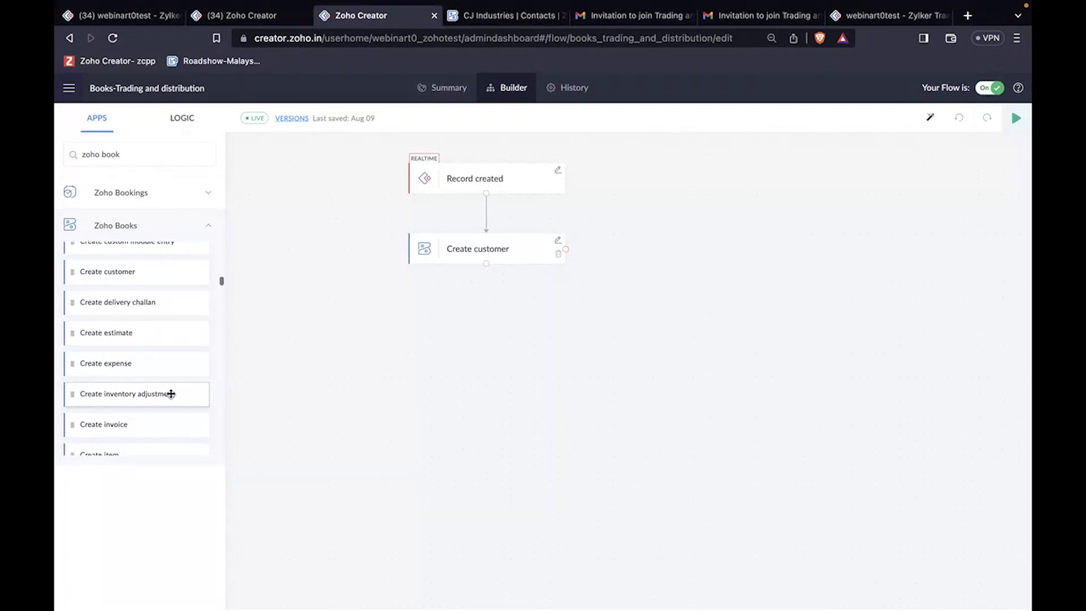
scroll(157, 402, "down", 1)
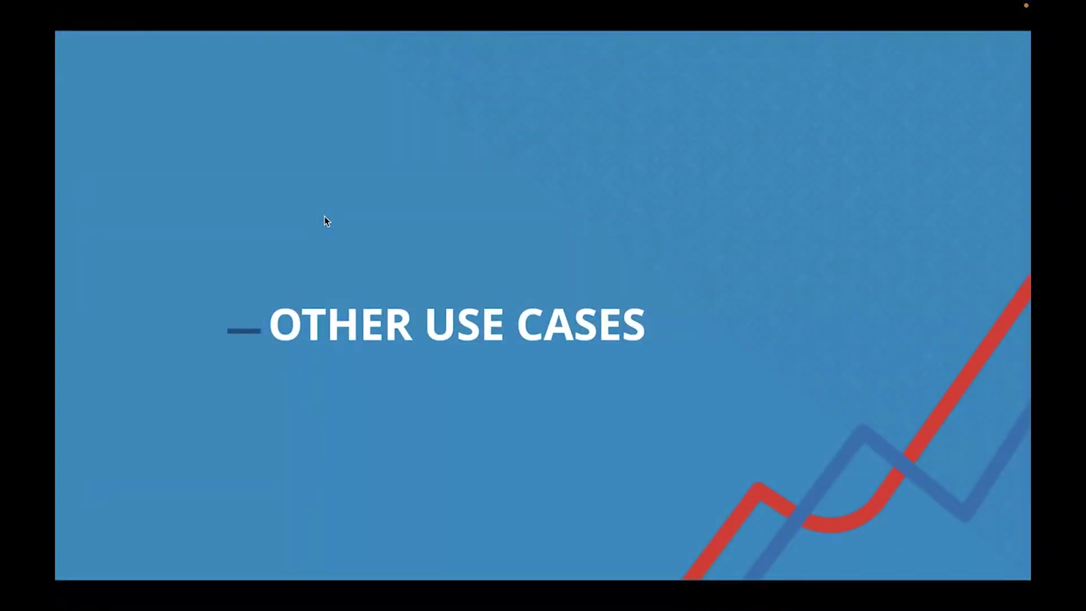
Step: Advance the slides to 'Manufacturer as Org User' listing procurement, distributor and inventory use cases
key("Right")
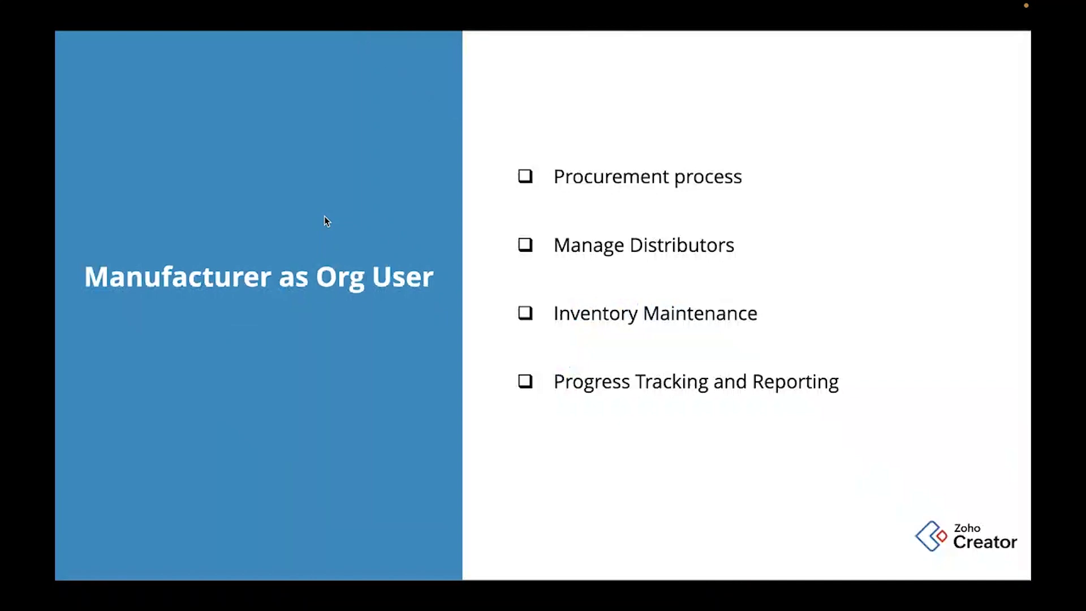